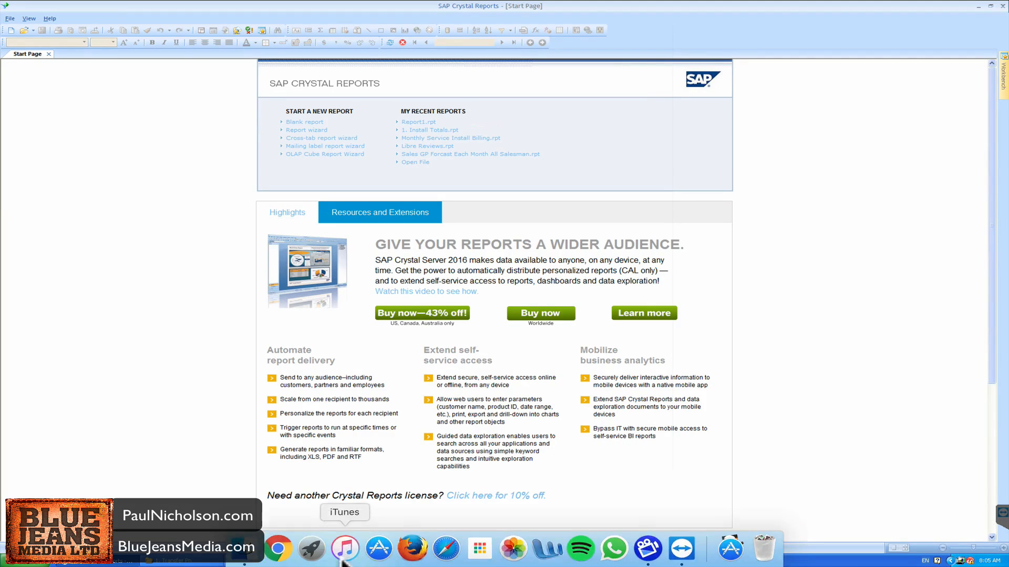
Step: Review the us-500.xls and SalesJan2009.xls source workbooks in Excel and close both
click(336, 560)
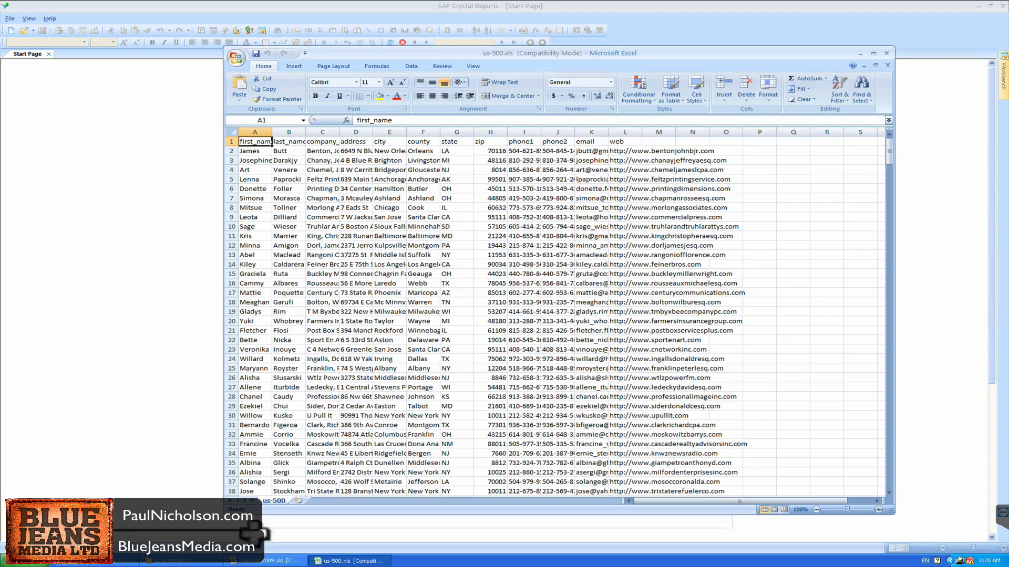
click(279, 560)
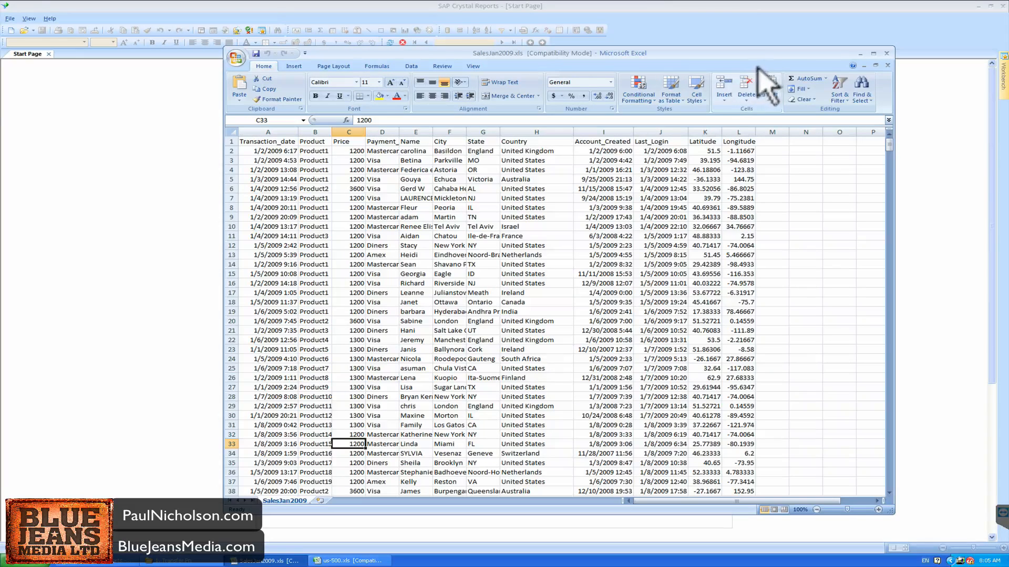
click(886, 53)
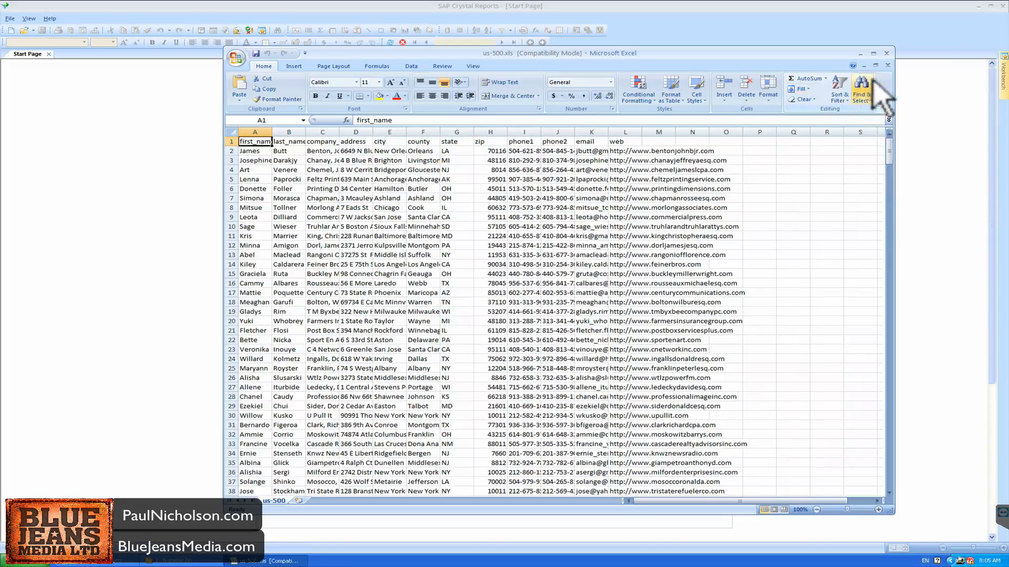
click(886, 53)
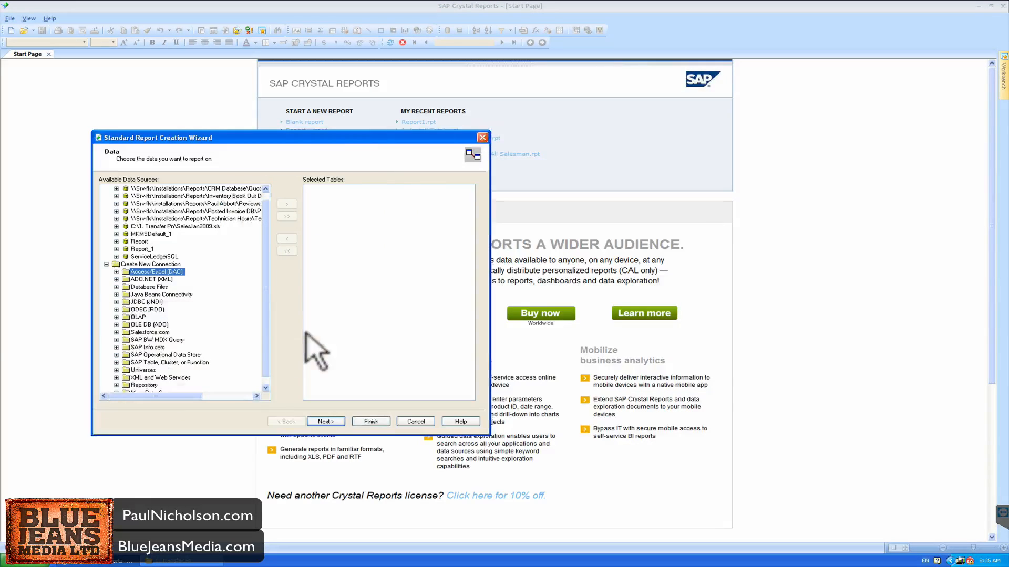
Step: Create an Access/Excel (DAO) connection to SalesJan2009.xls with the database type Excel 8.0
click(266, 189)
scroll(267, 383, down, 3)
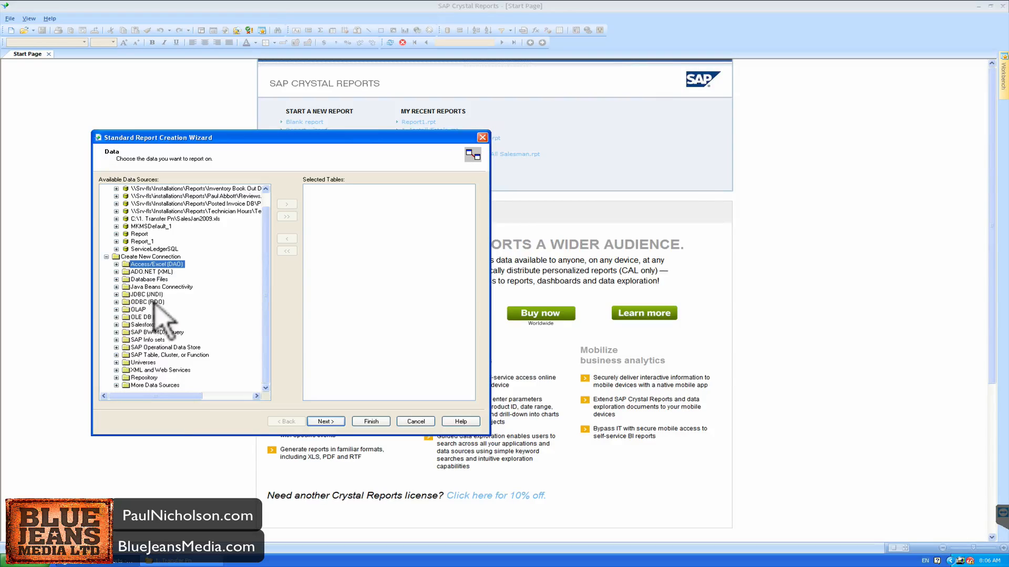
click(116, 265)
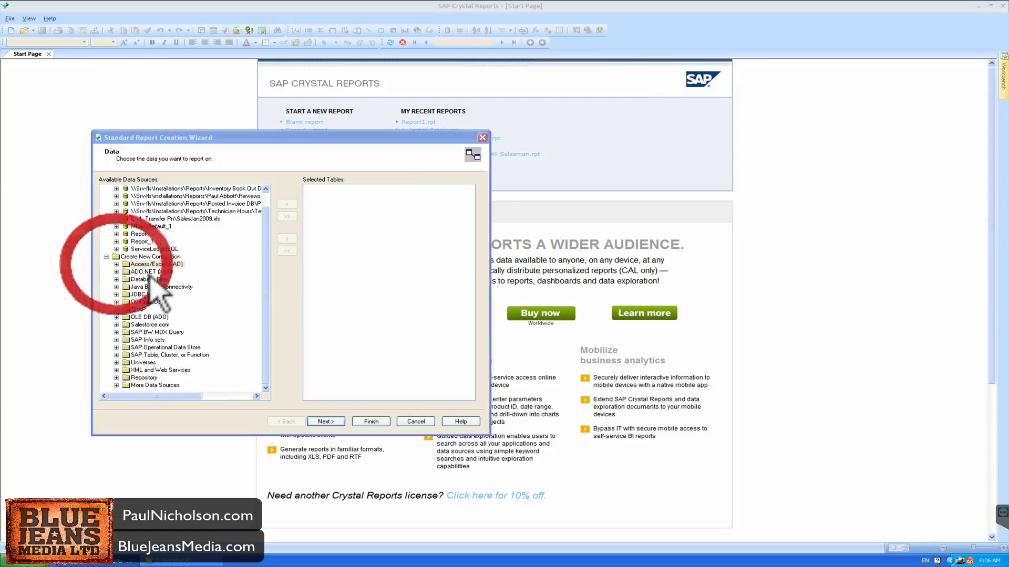
click(393, 224)
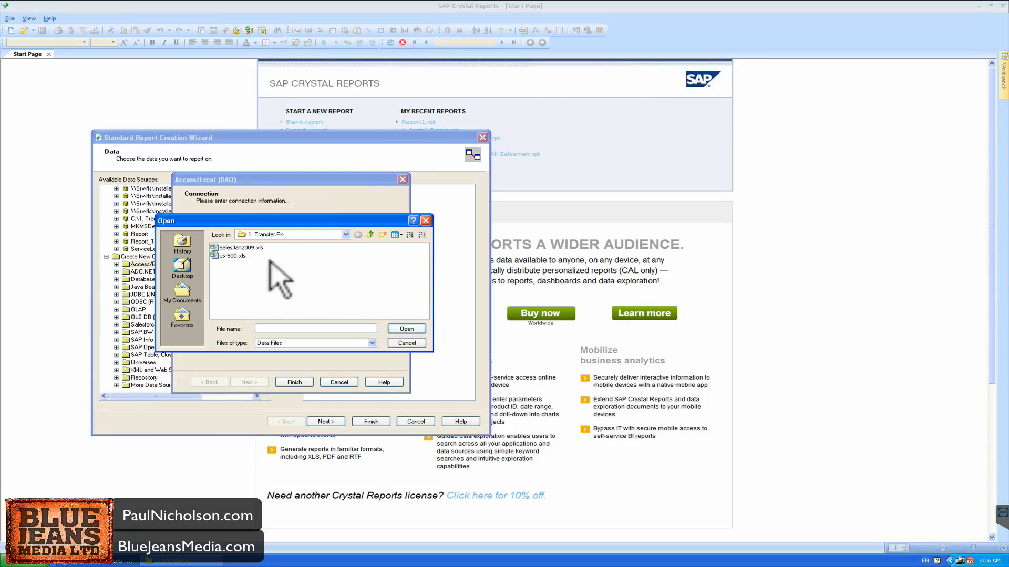
double_click(248, 247)
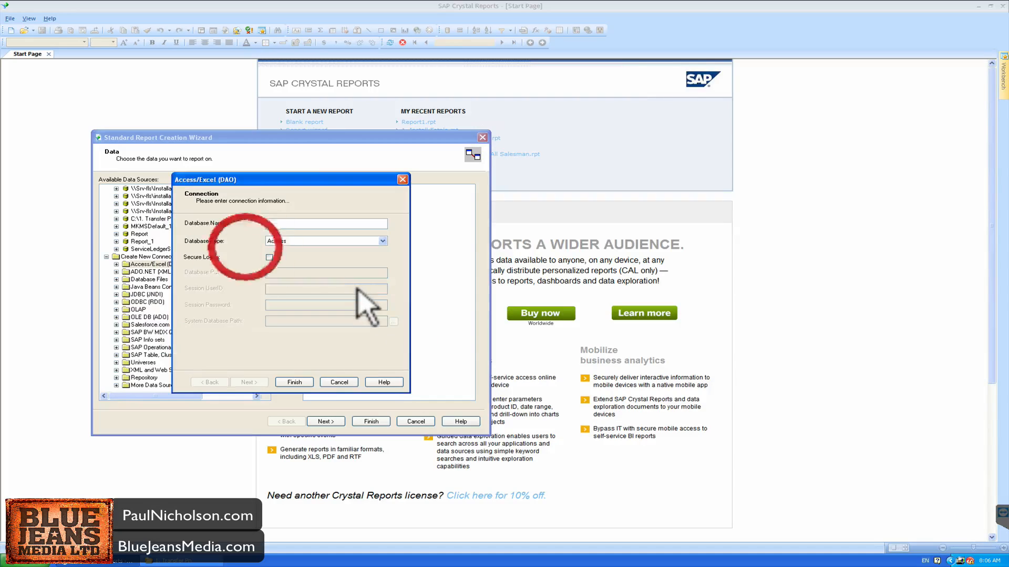
click(382, 241)
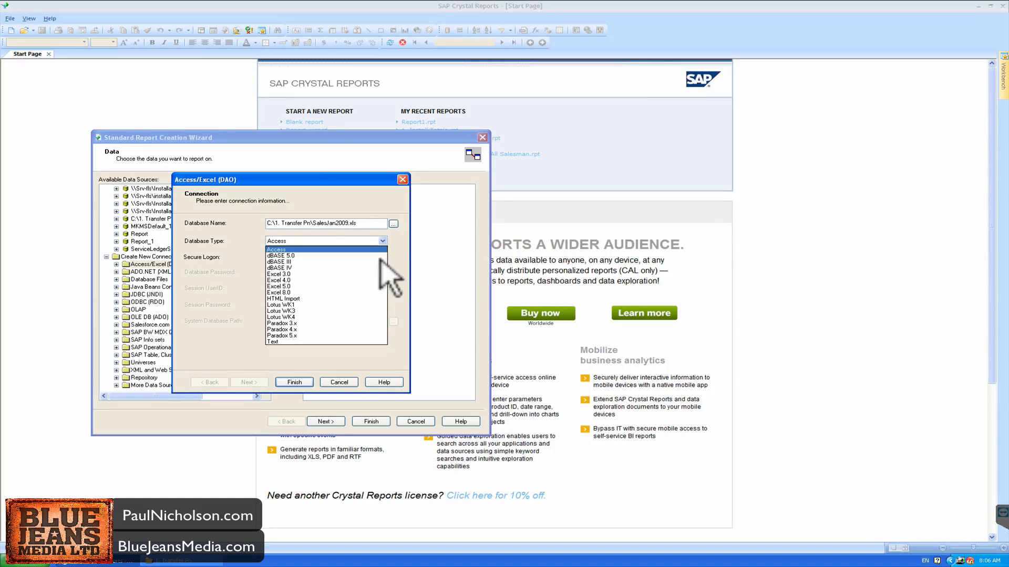
click(327, 293)
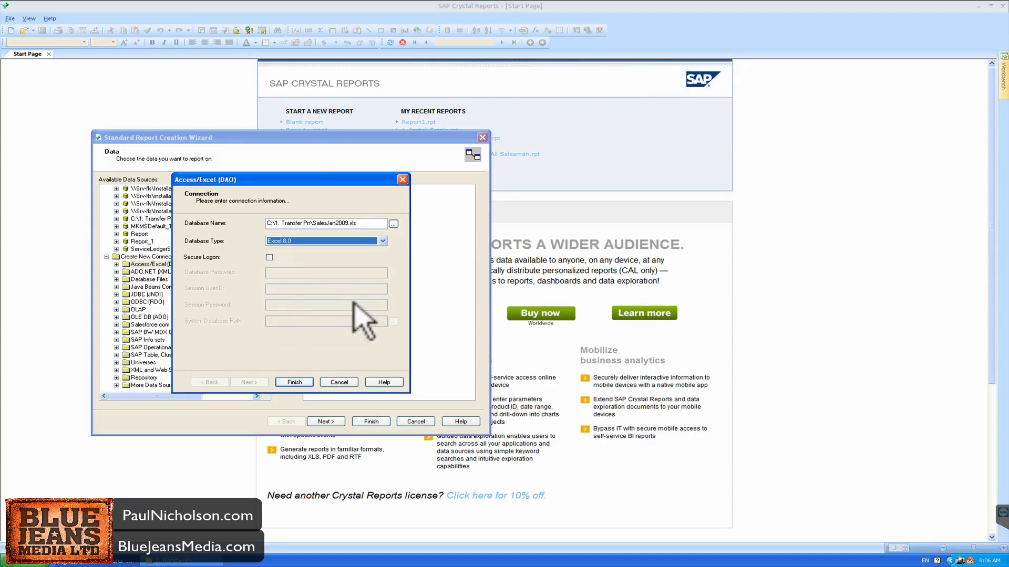
click(294, 382)
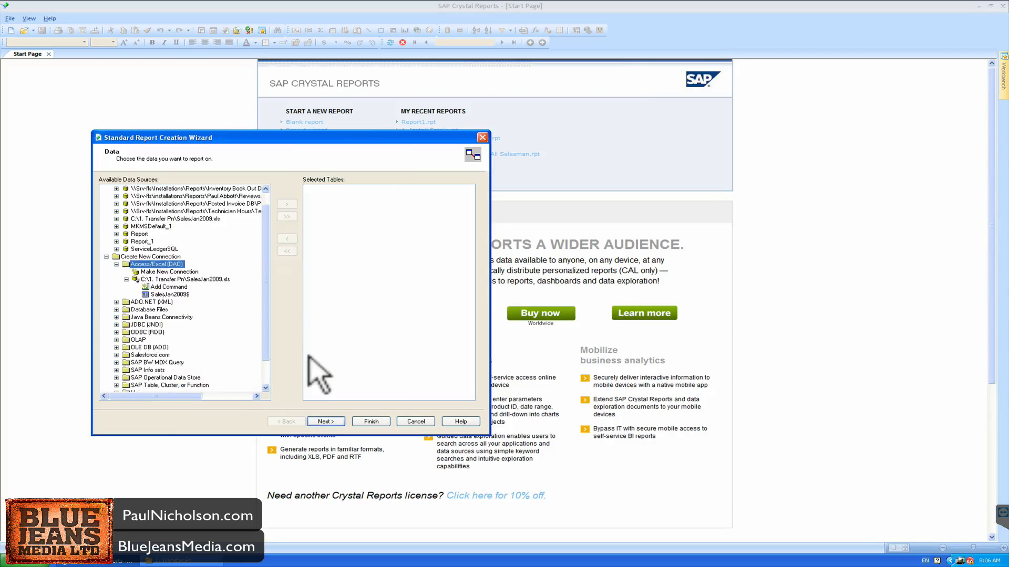
Step: Add the SalesJan2009$ sheet to the report's selected tables and proceed to field selection
click(170, 295)
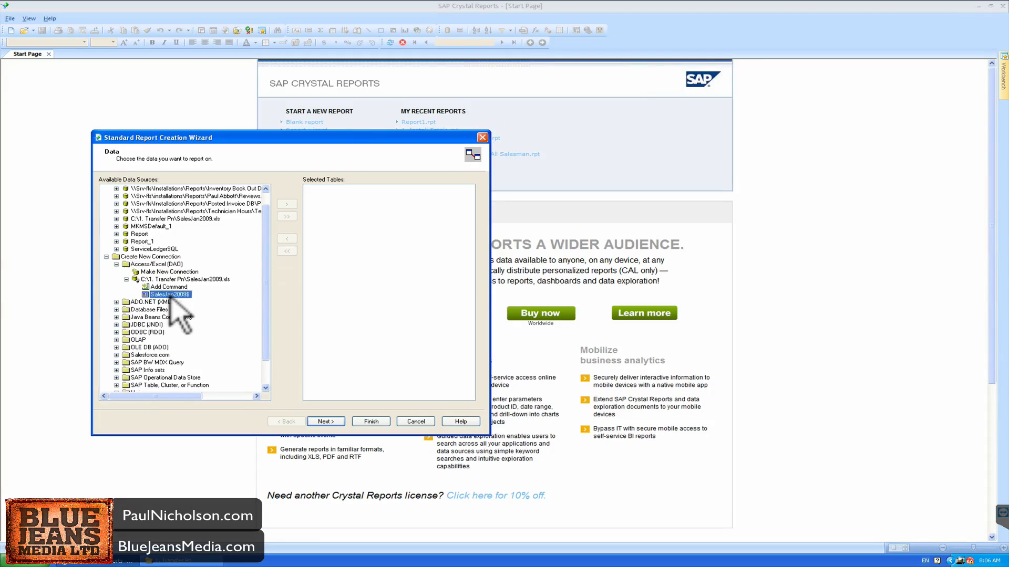
double_click(169, 295)
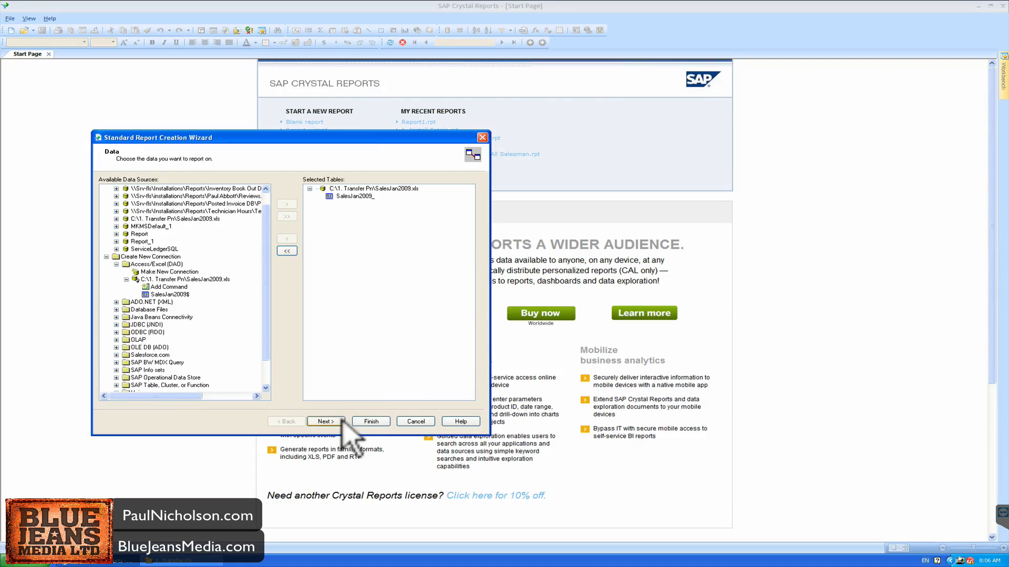
click(326, 422)
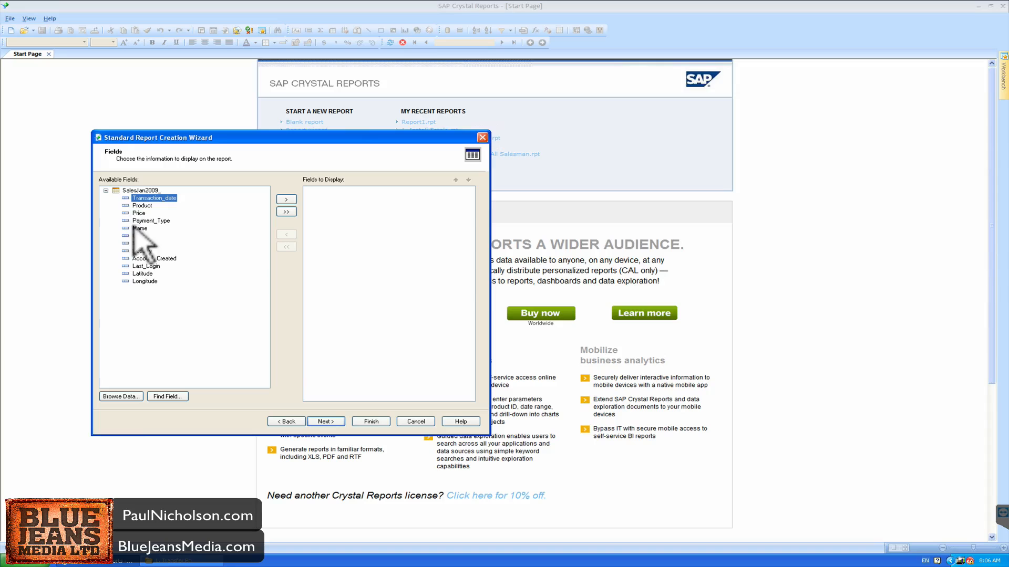
Step: Add Transaction_date, Product, Price, Payment_Type, Name, City, State and Country as the report's display fields and proceed to grouping
click(286, 200)
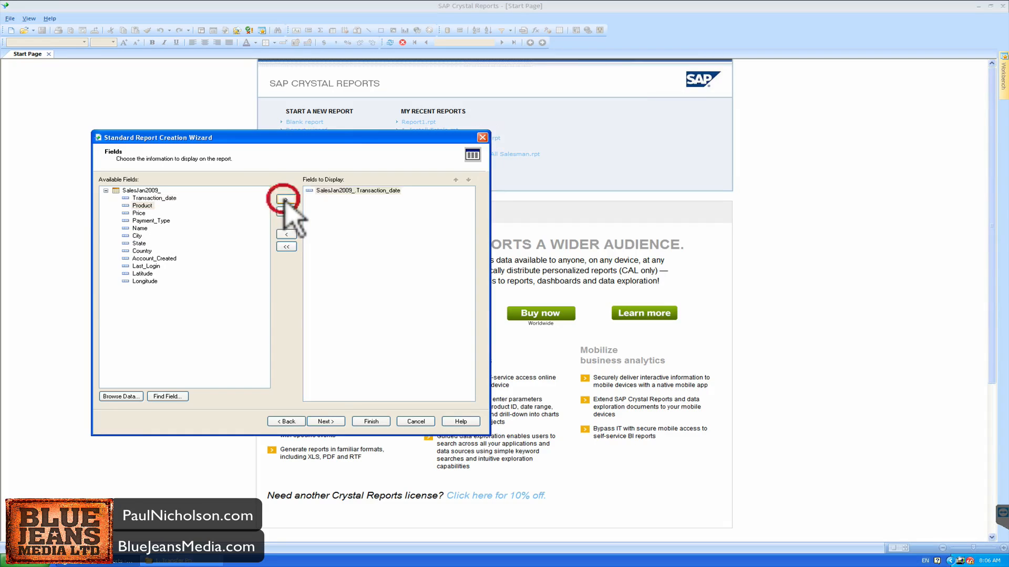
click(286, 199)
click(286, 199)
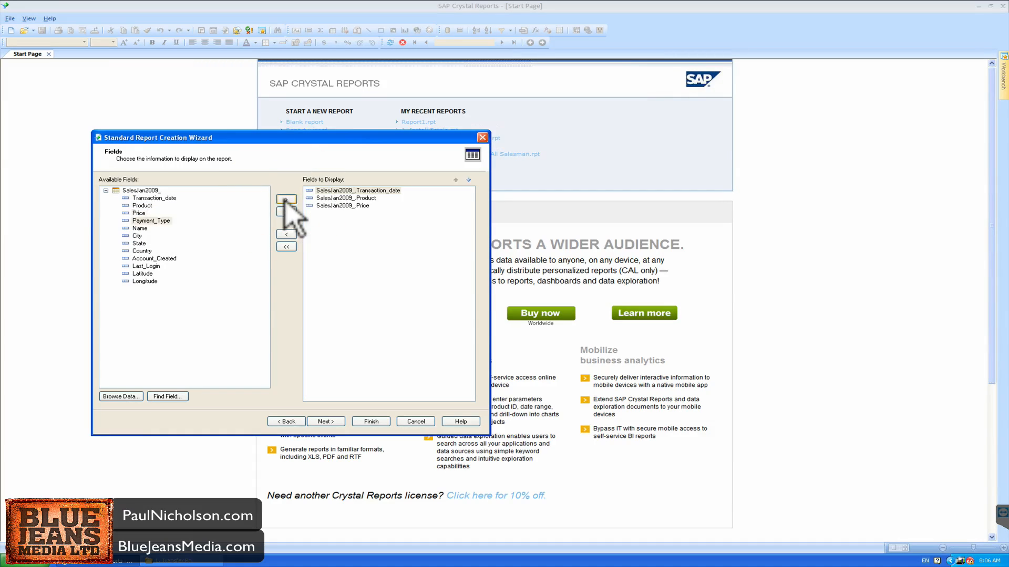
click(286, 199)
click(286, 199)
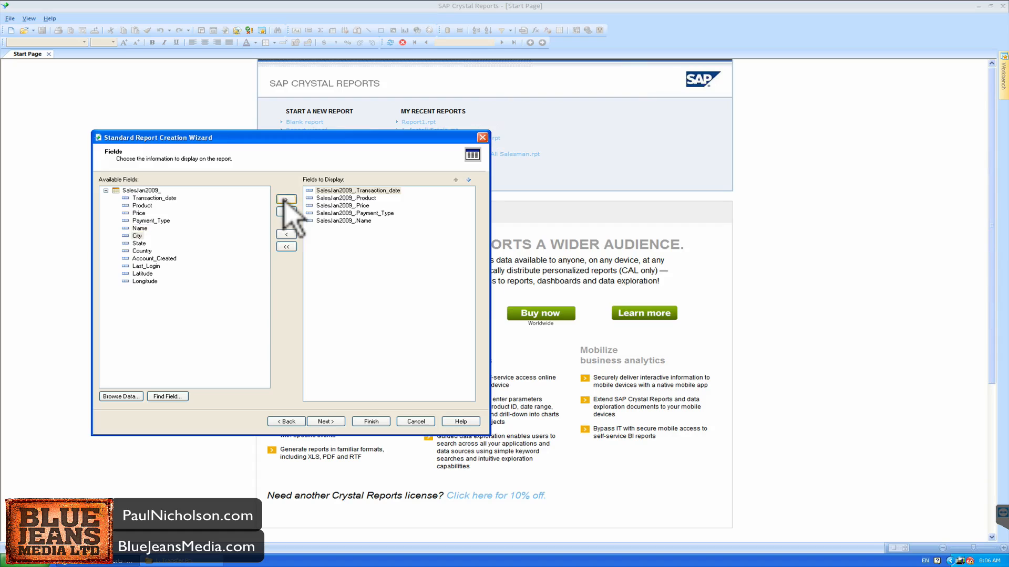
click(286, 199)
click(285, 199)
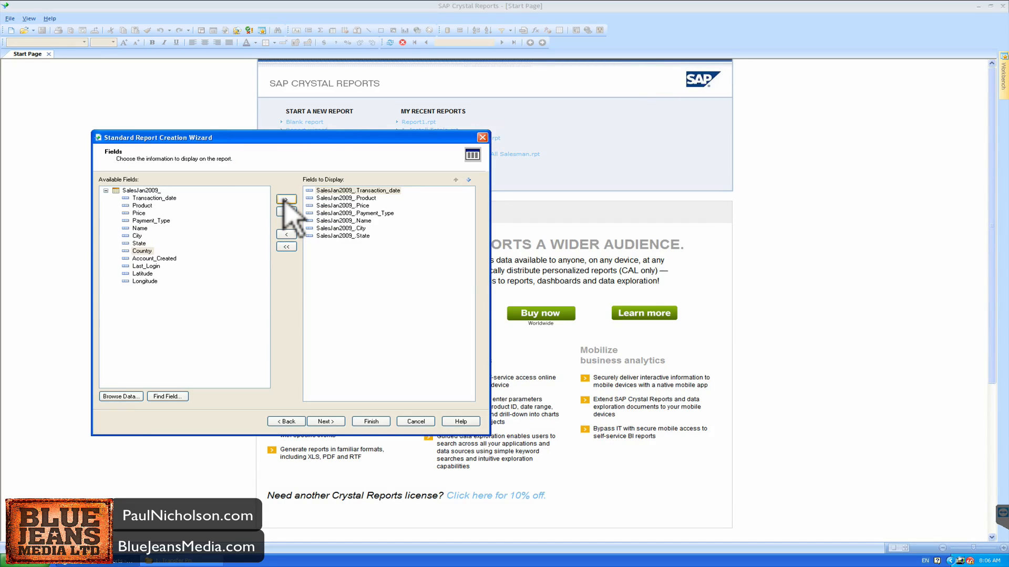
click(286, 199)
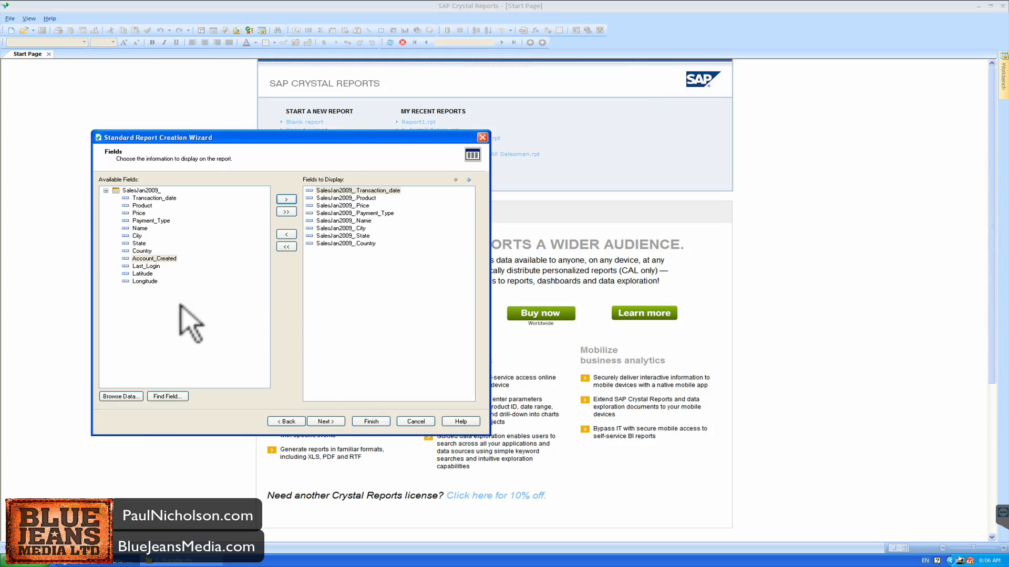
click(328, 421)
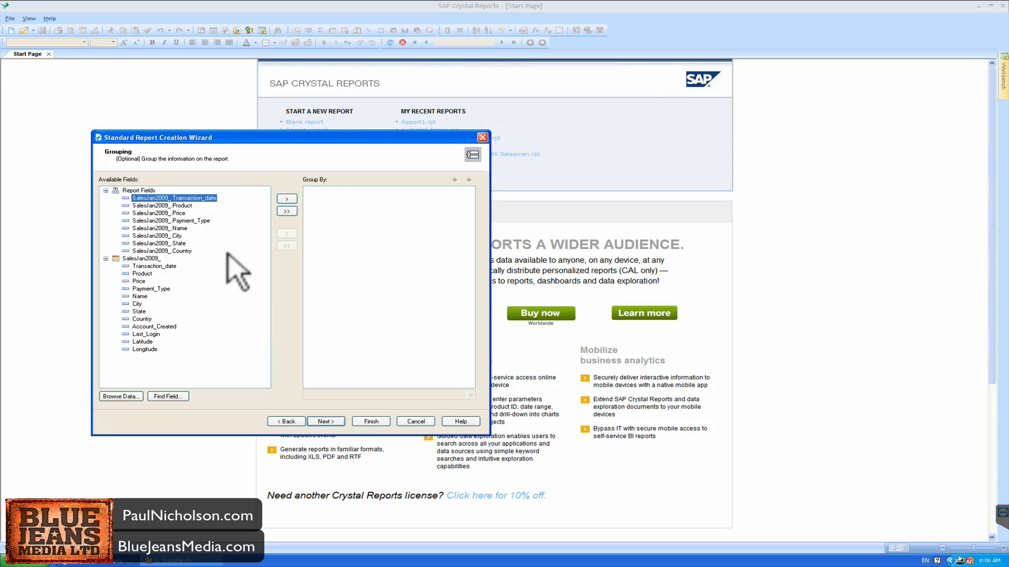
Step: Group the report by Transaction_date in ascending order, keep the sum of Price as summary, and finish the wizard
click(286, 198)
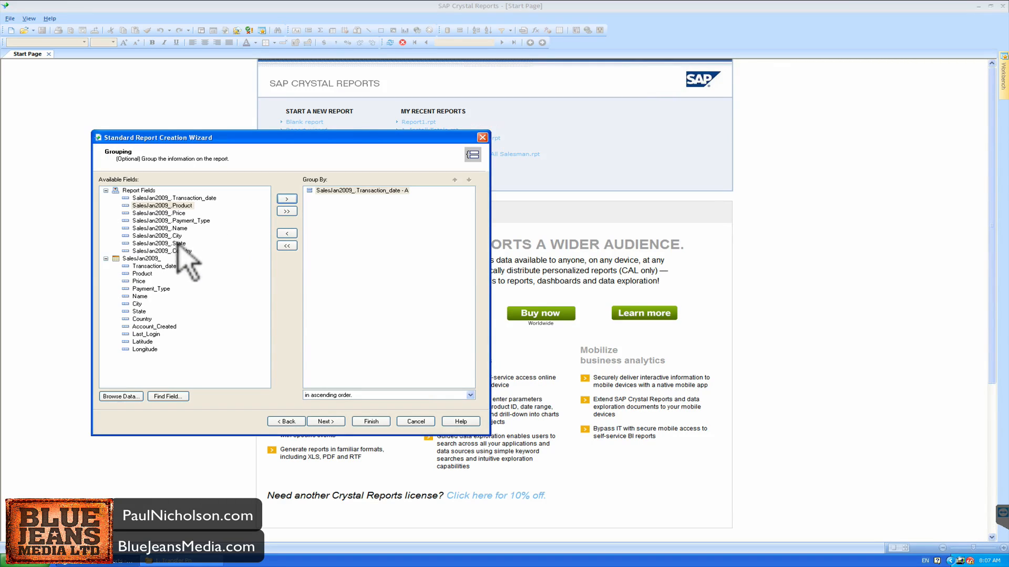
click(326, 421)
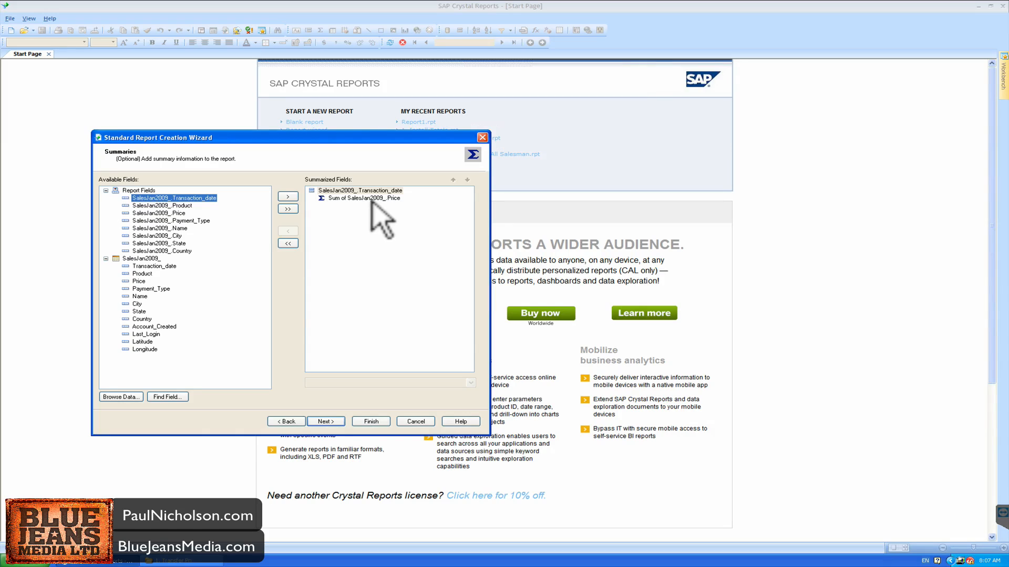
click(176, 214)
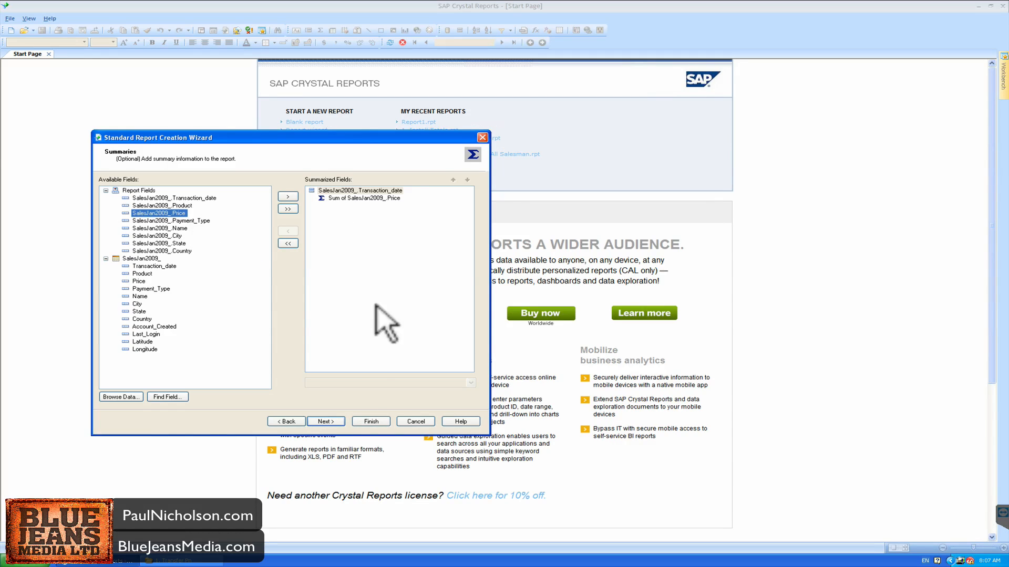
click(327, 421)
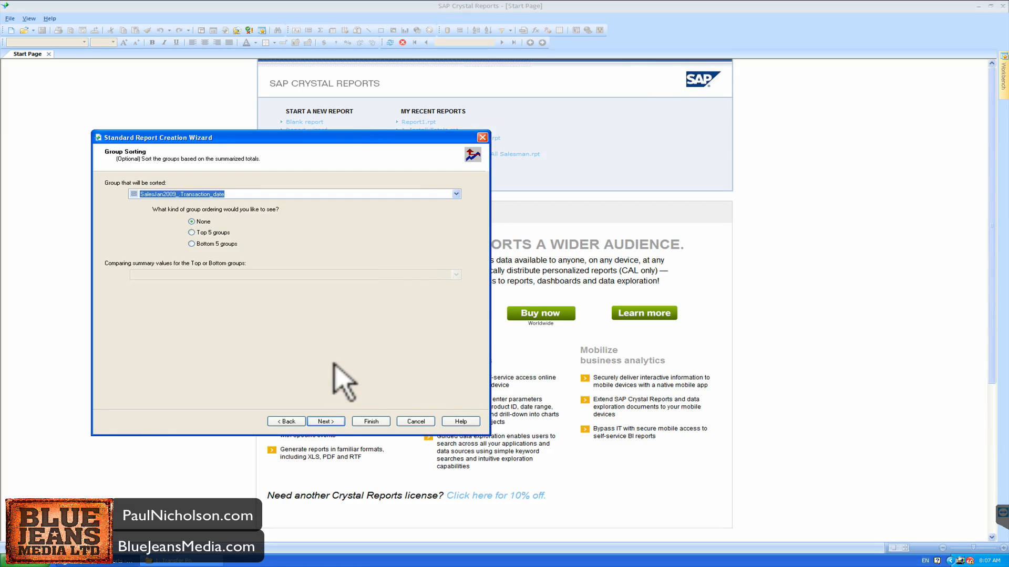
click(377, 422)
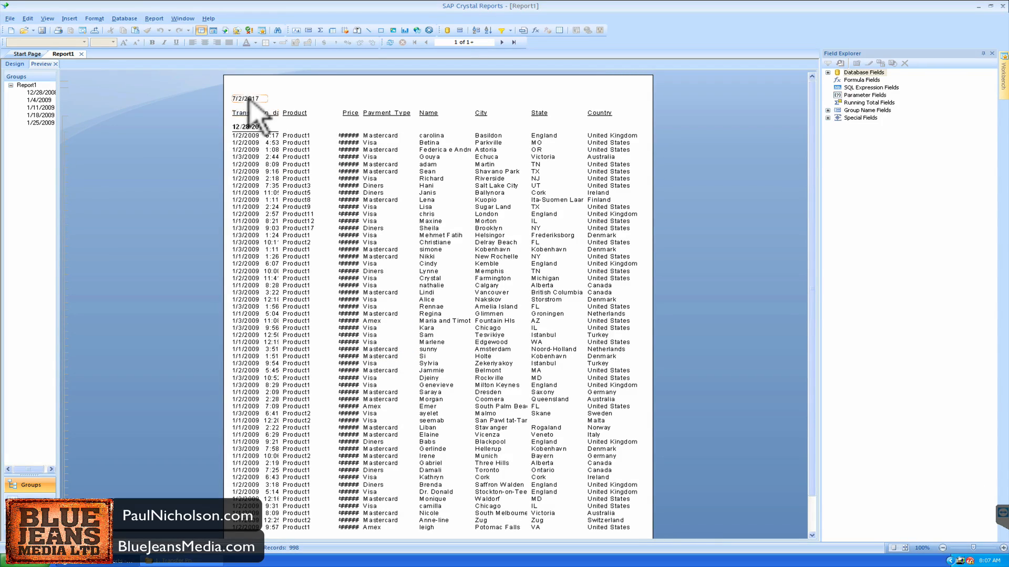
Step: Widen the Price column and format its values with a currency symbol and no decimals
click(346, 222)
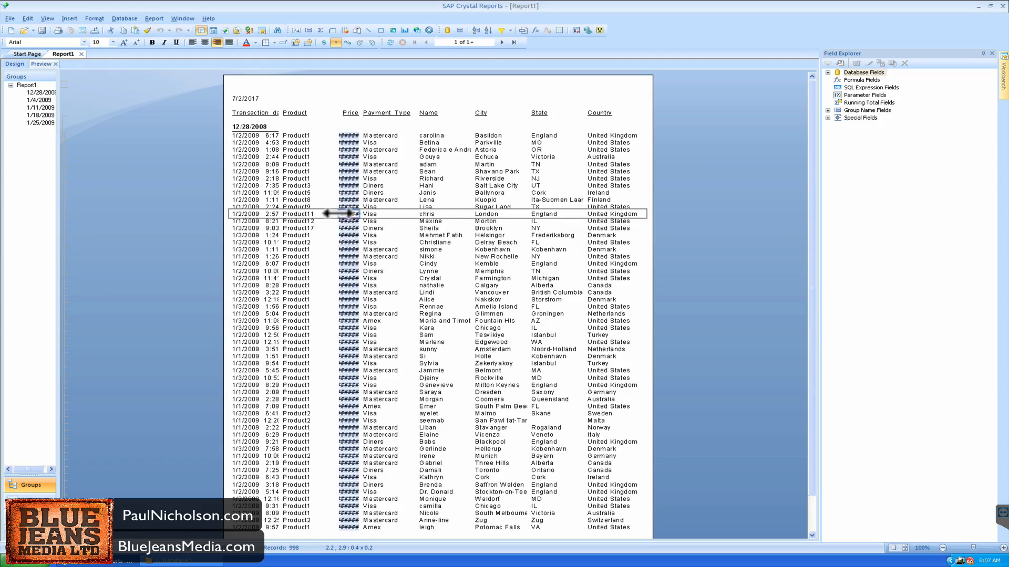
drag(336, 213, 326, 214)
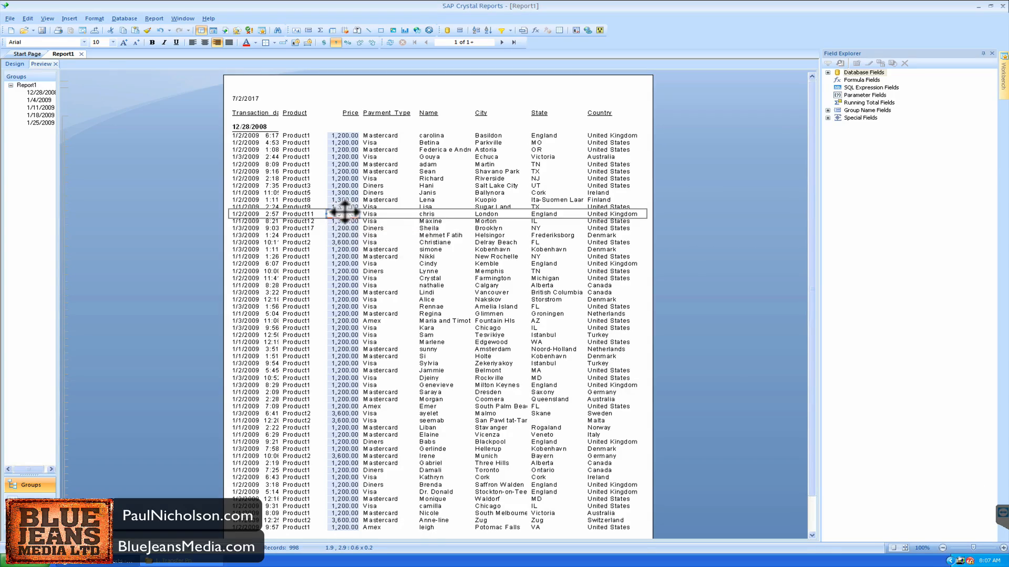
right_click(347, 214)
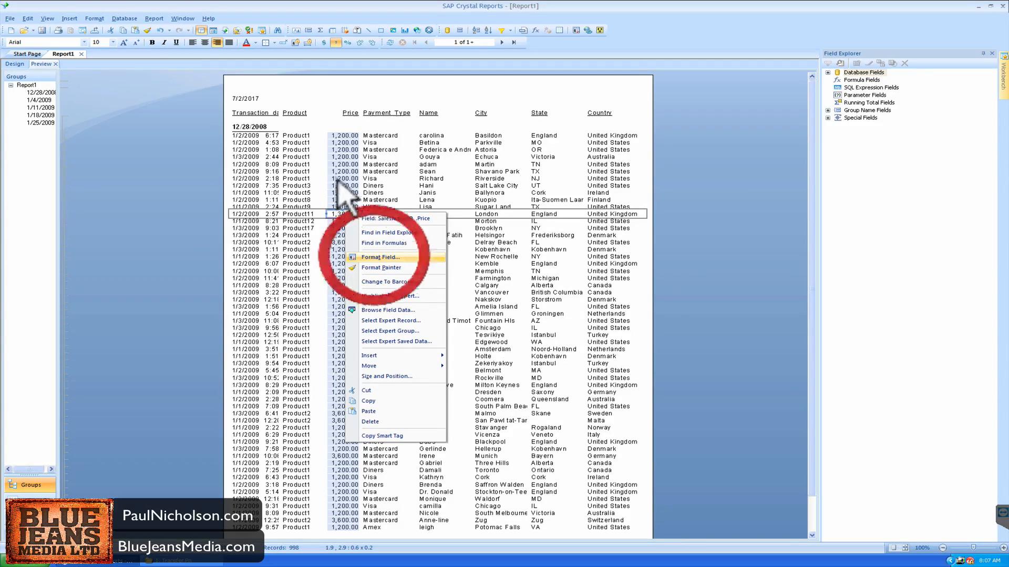
click(378, 257)
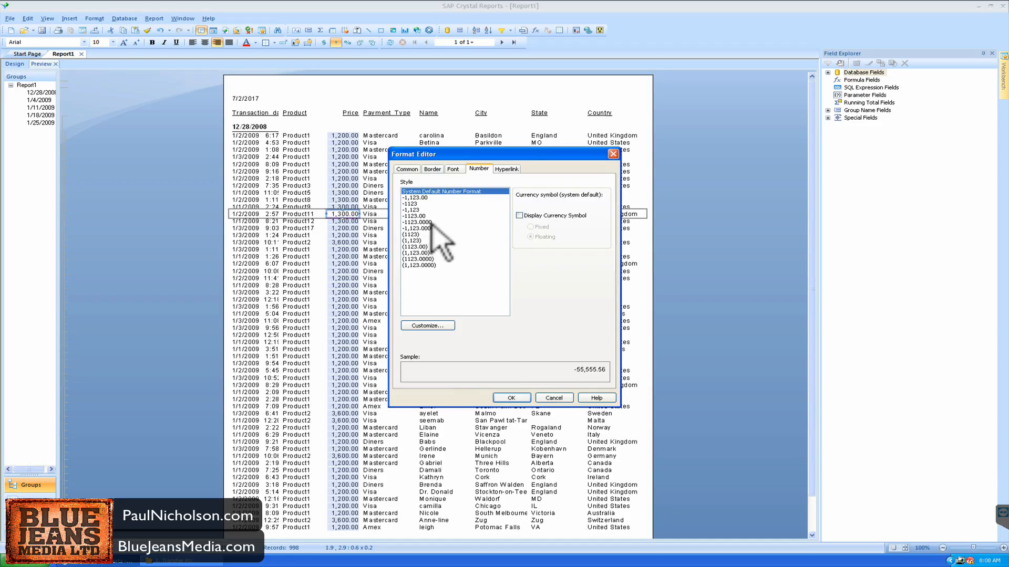
click(519, 215)
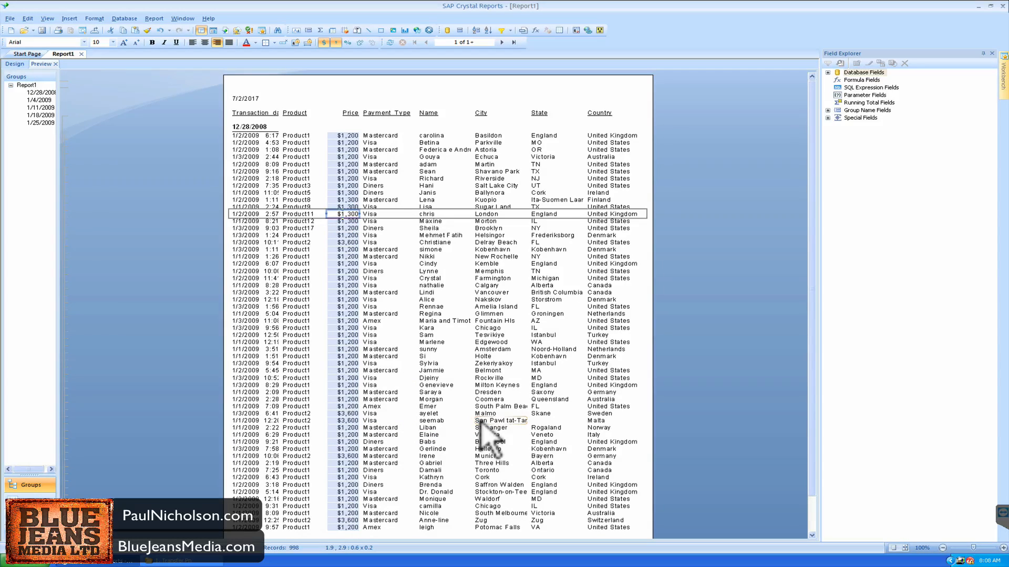
click(138, 272)
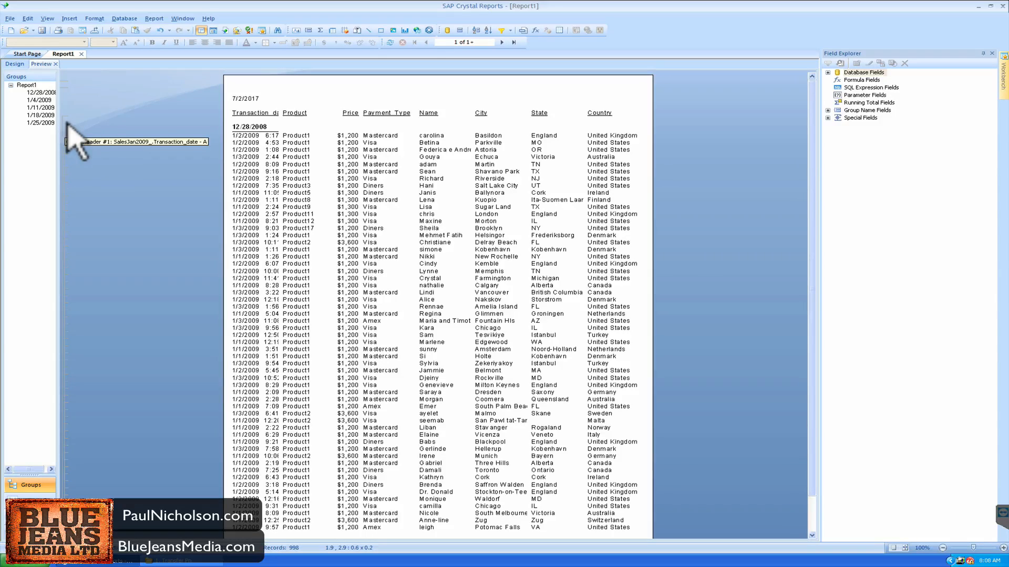
Step: Change the Transaction_date group so its section is printed for each day
click(252, 129)
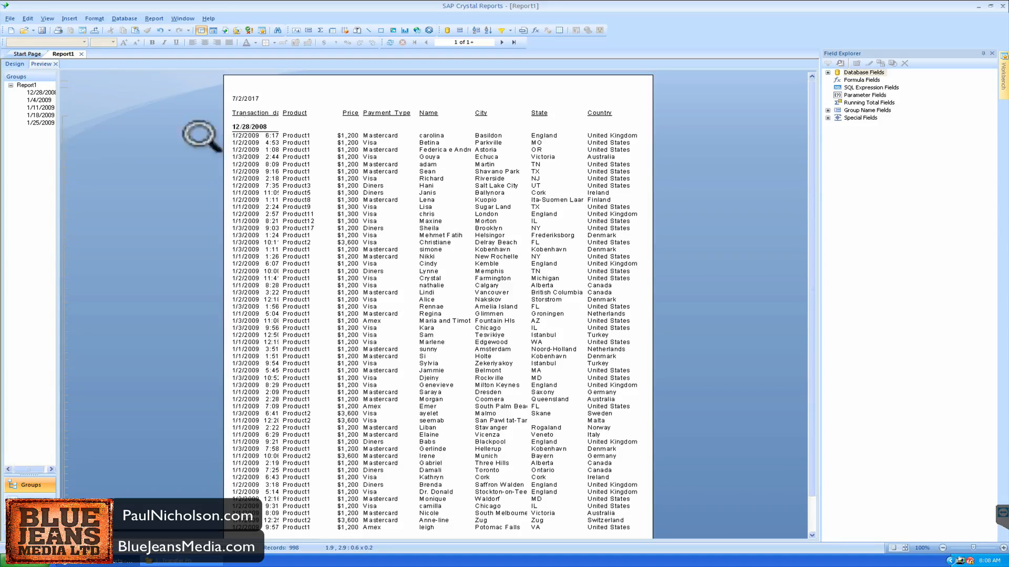
right_click(66, 132)
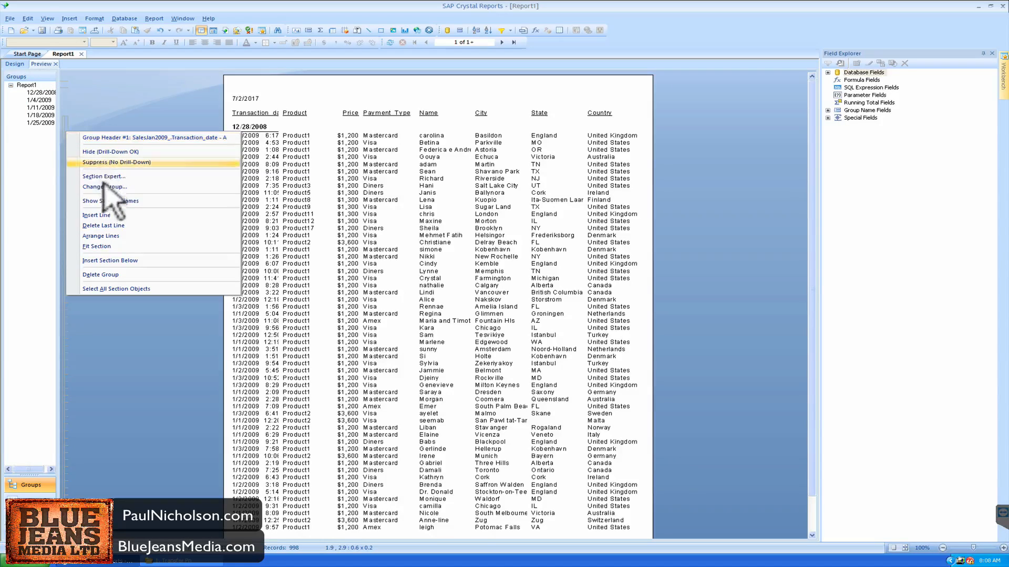
click(204, 187)
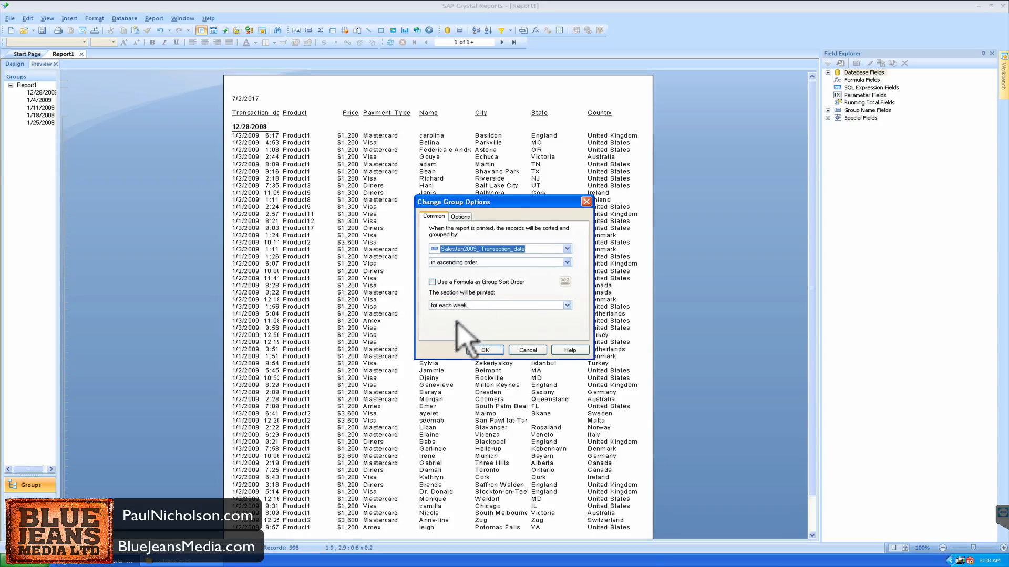
click(567, 306)
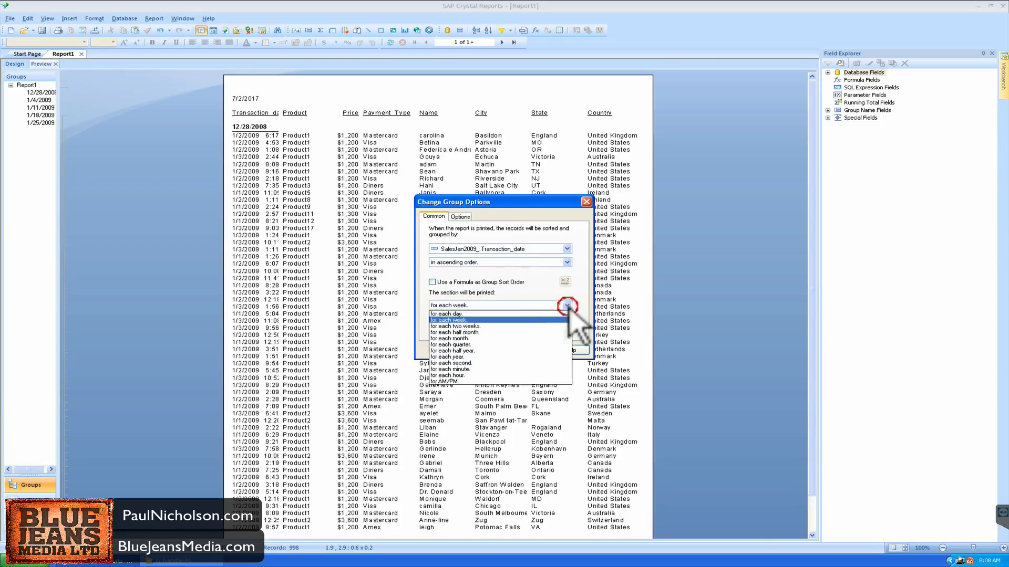
click(567, 306)
click(568, 306)
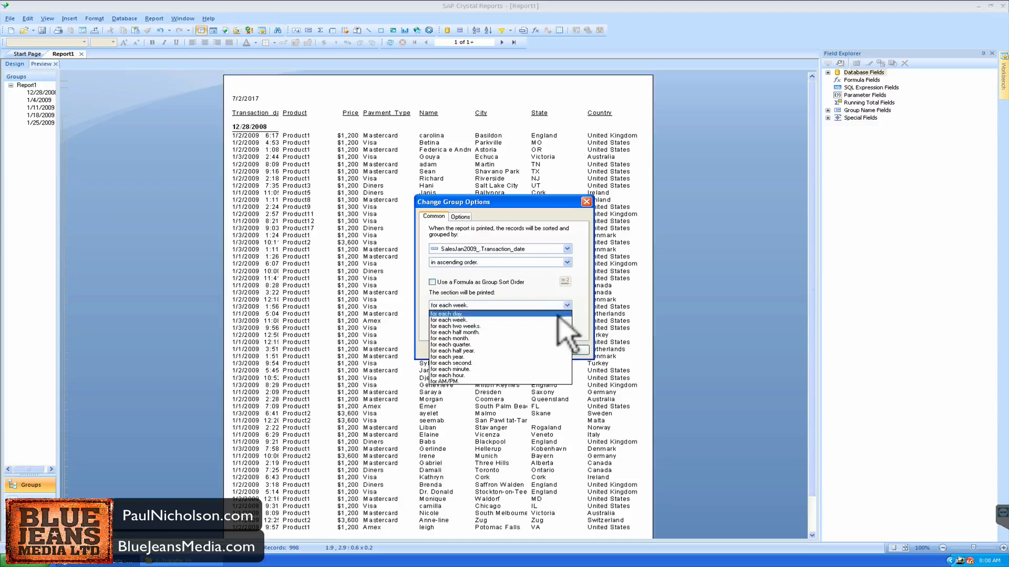
click(555, 315)
click(499, 349)
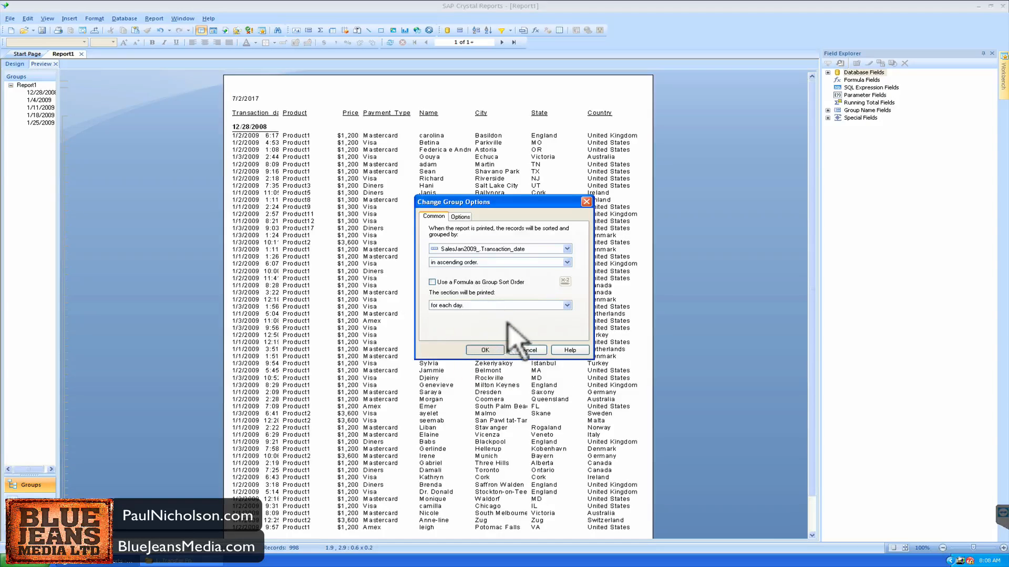
click(499, 348)
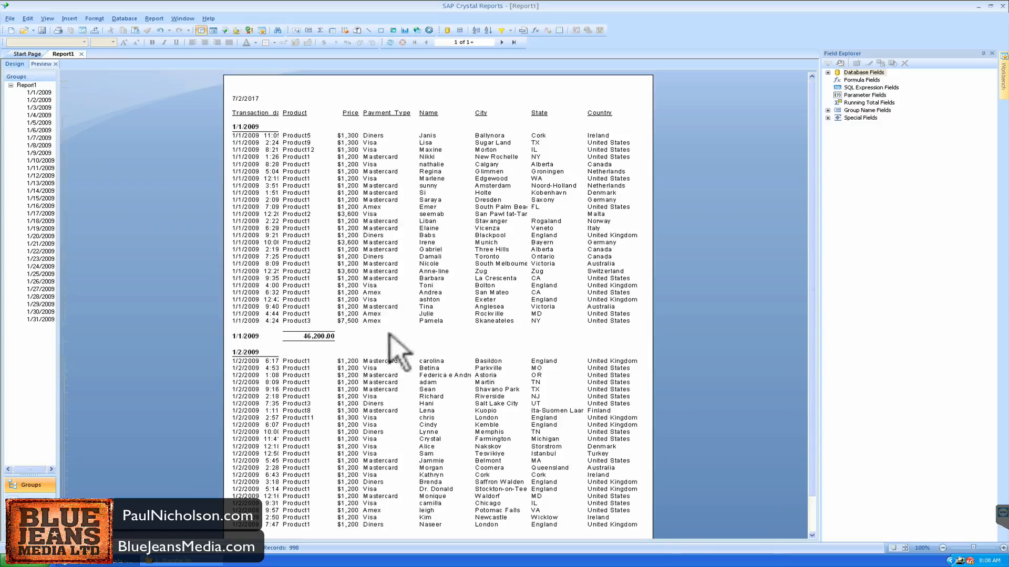
Step: Review the Transaction_date group's available fields, sort order and print intervals in its group options
right_click(68, 127)
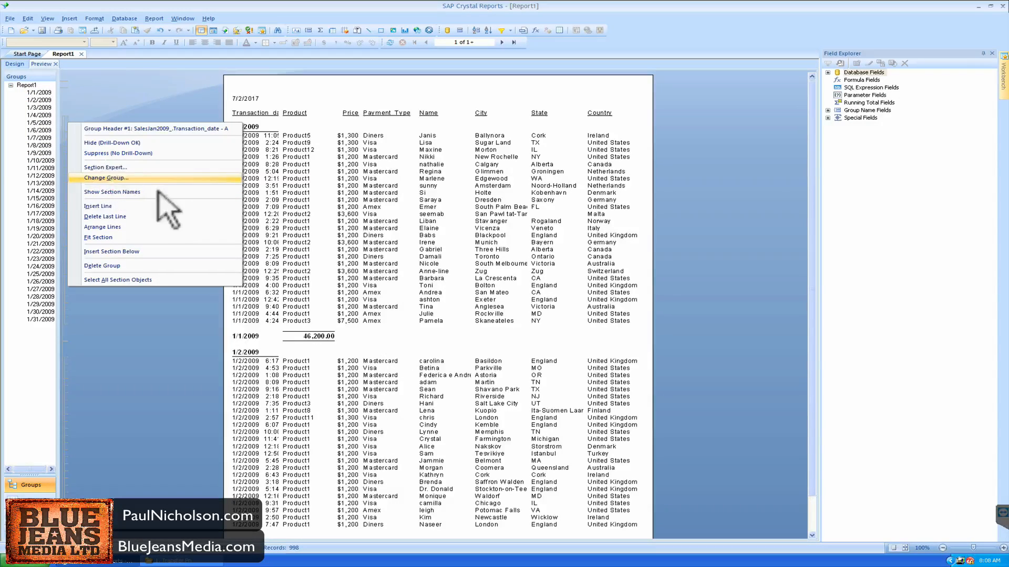
key(Return)
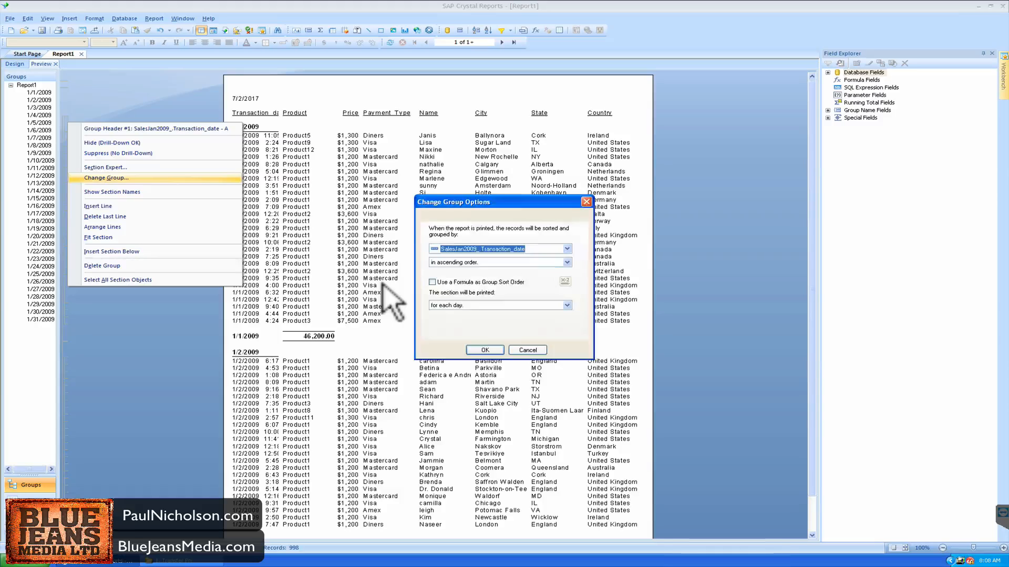
click(568, 248)
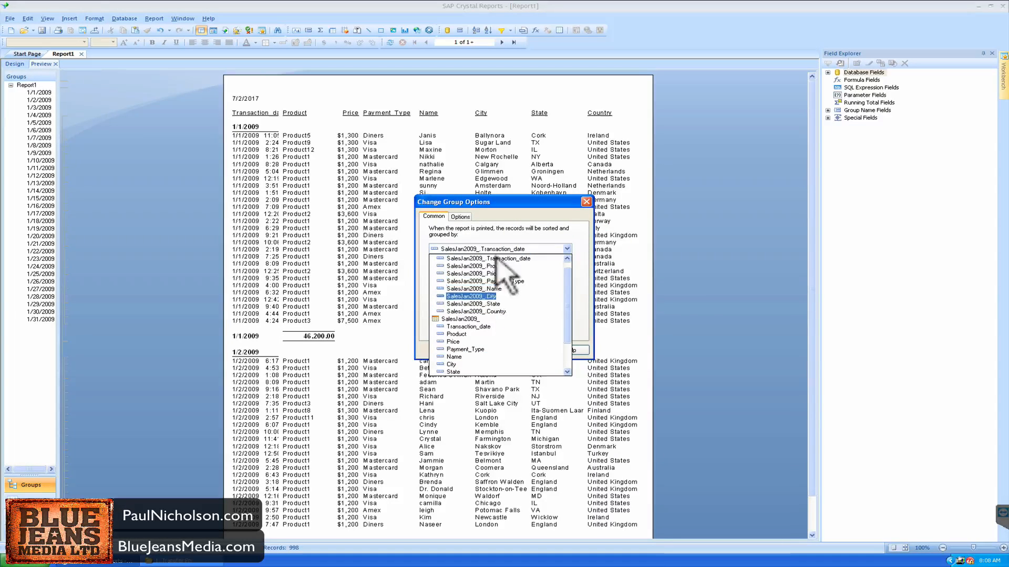
click(567, 261)
click(577, 264)
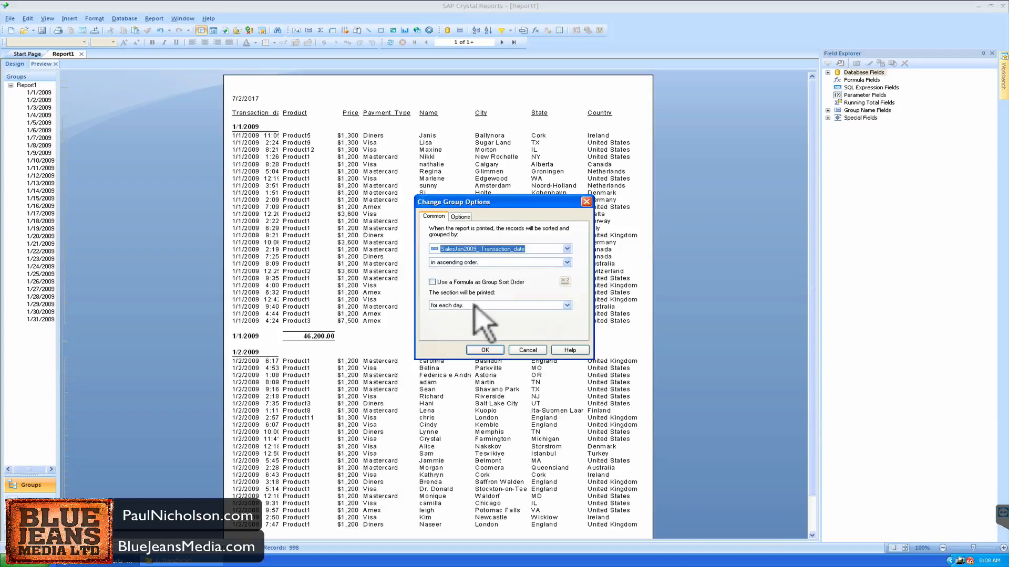
click(567, 305)
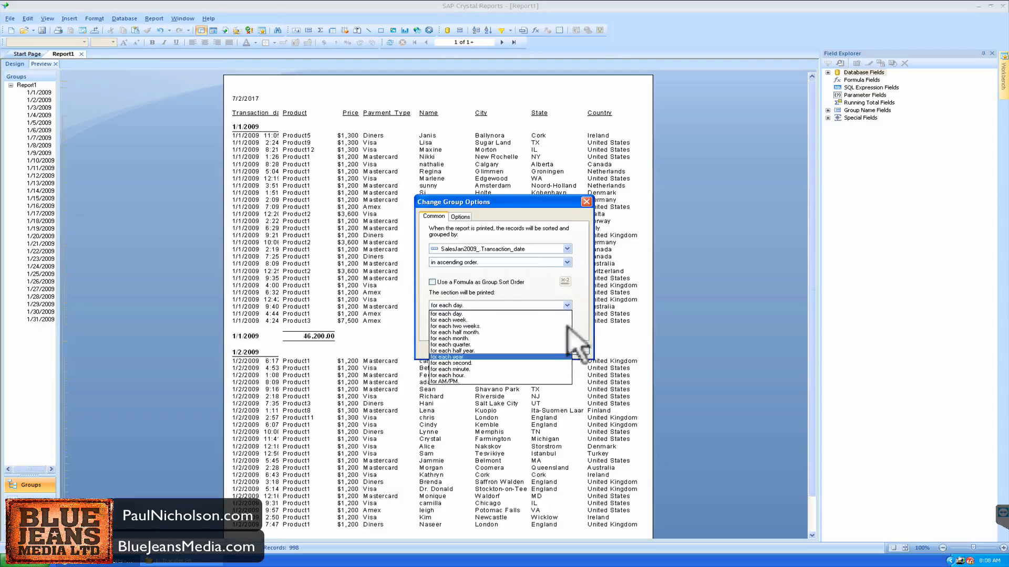
click(567, 306)
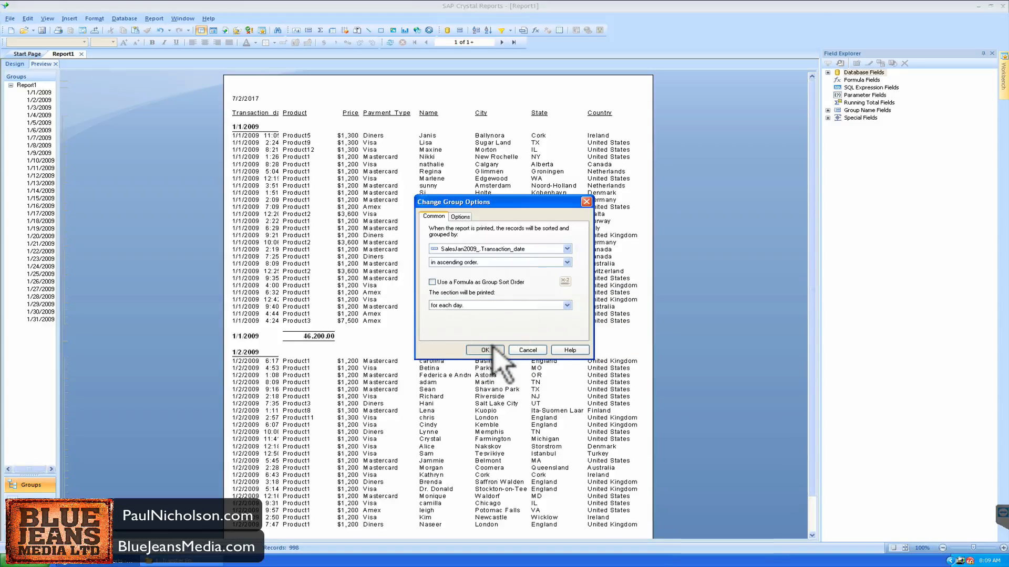
click(484, 350)
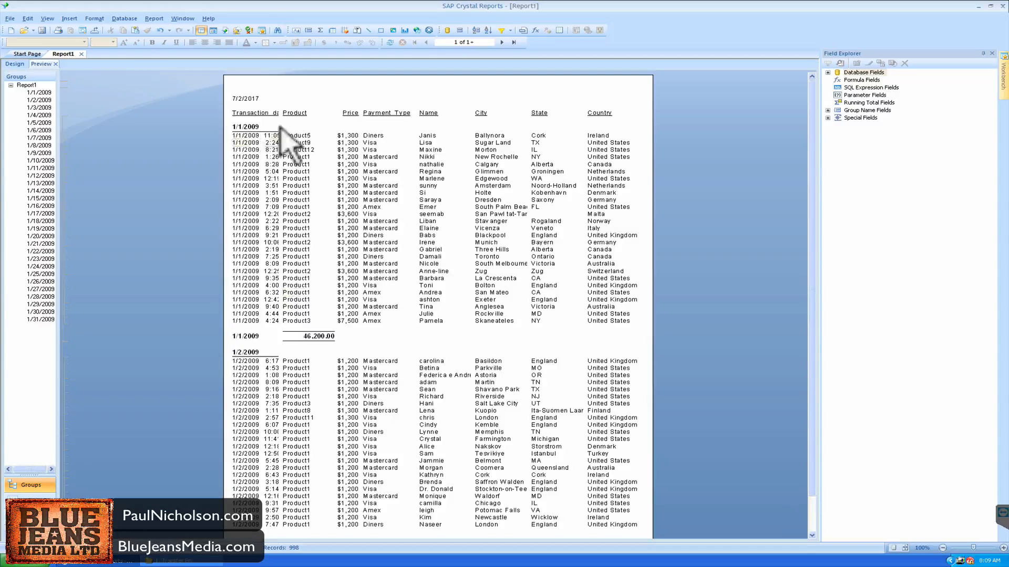
Step: Format the Transaction_date detail values with the time-only 1:23 pm style and deselect the field
click(256, 229)
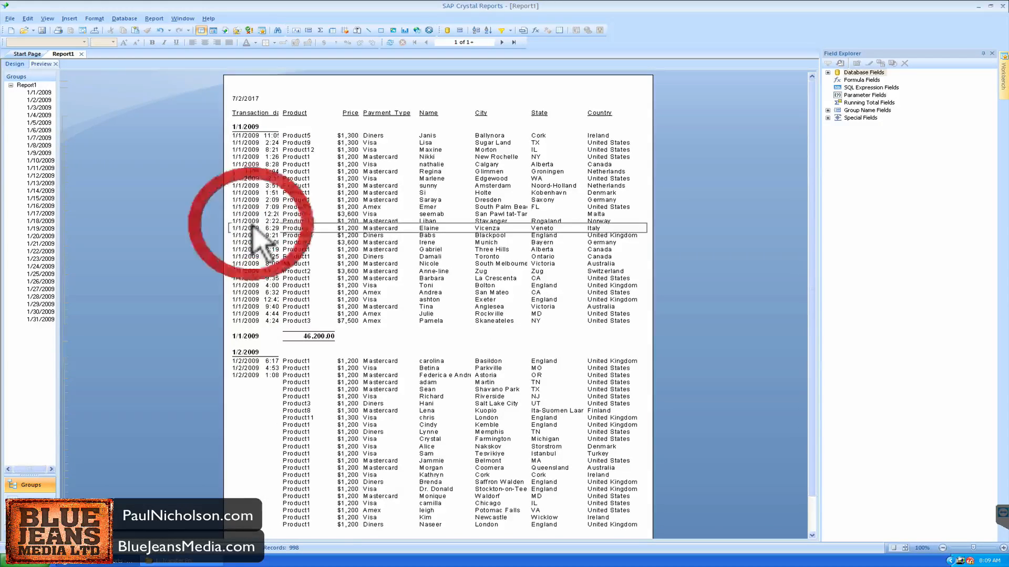
right_click(254, 228)
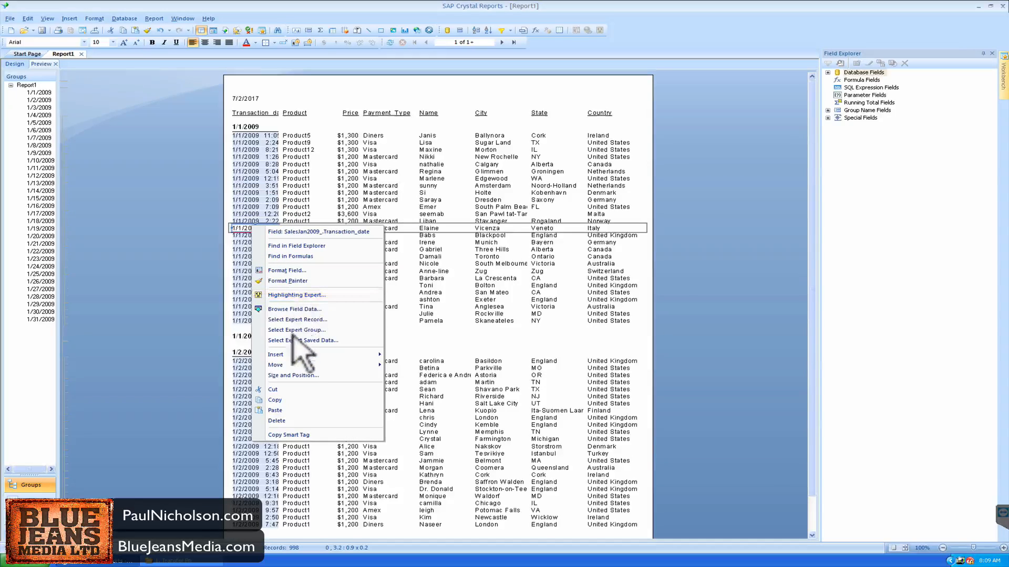
click(294, 270)
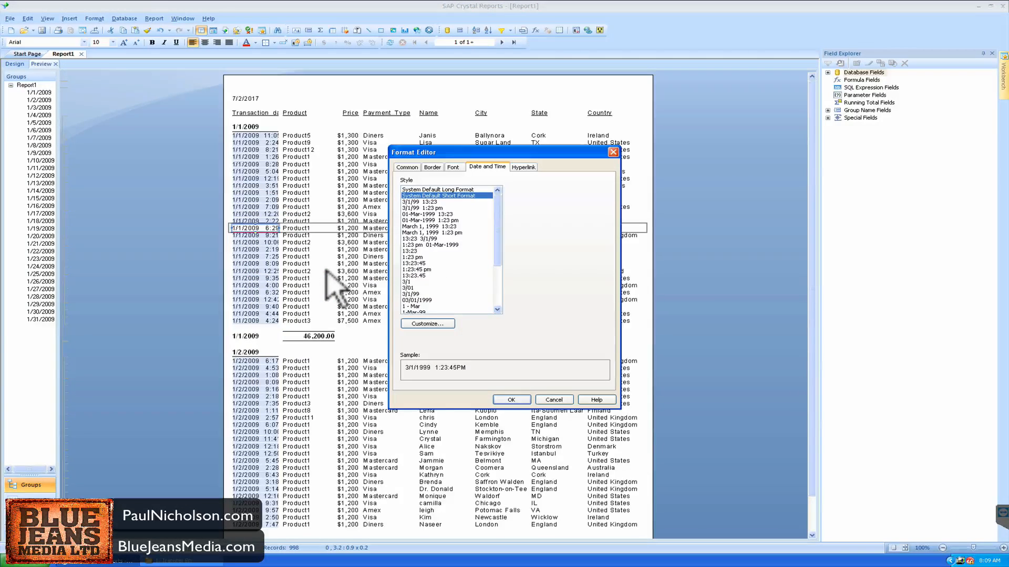
click(413, 261)
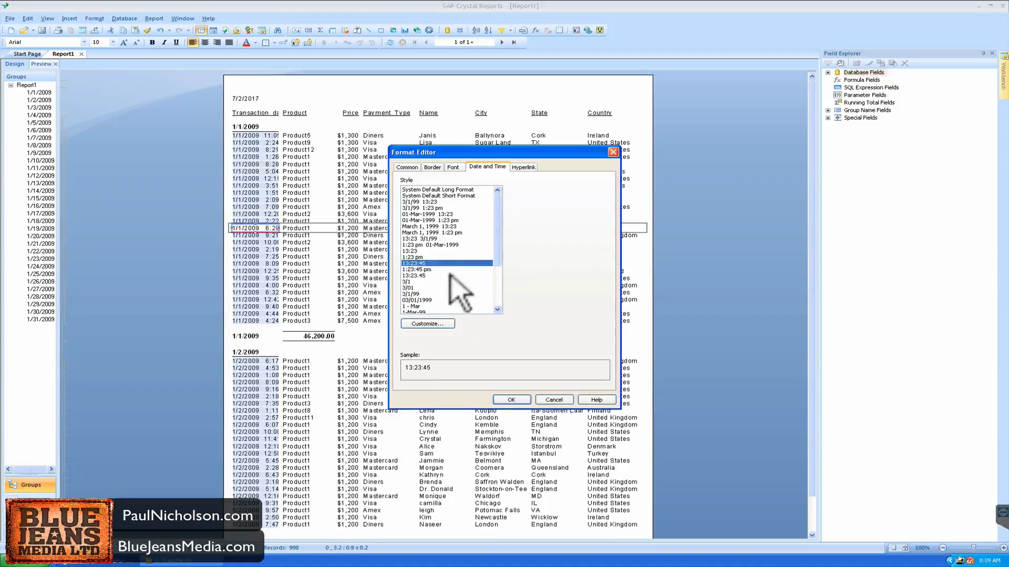
click(414, 256)
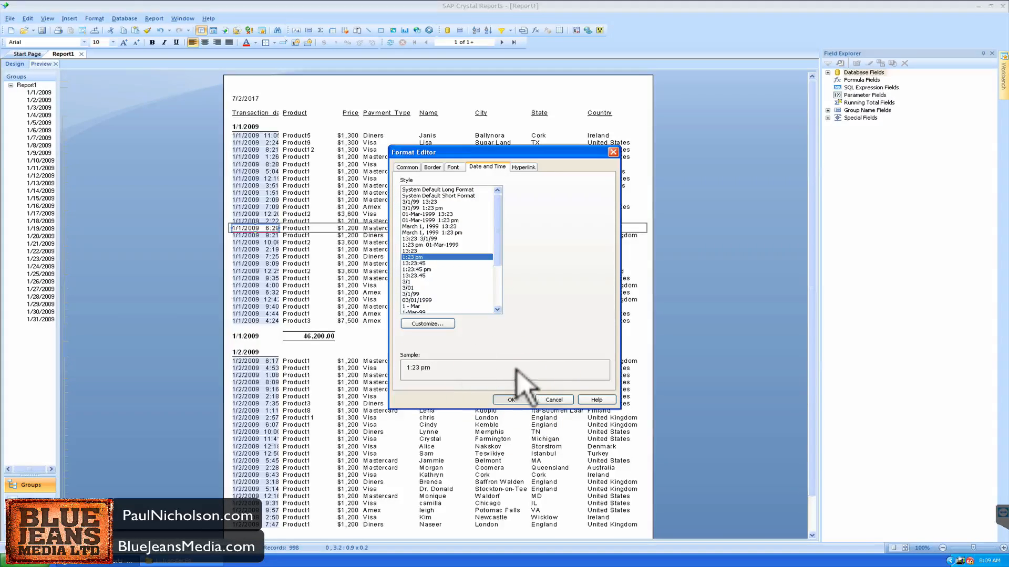
click(510, 399)
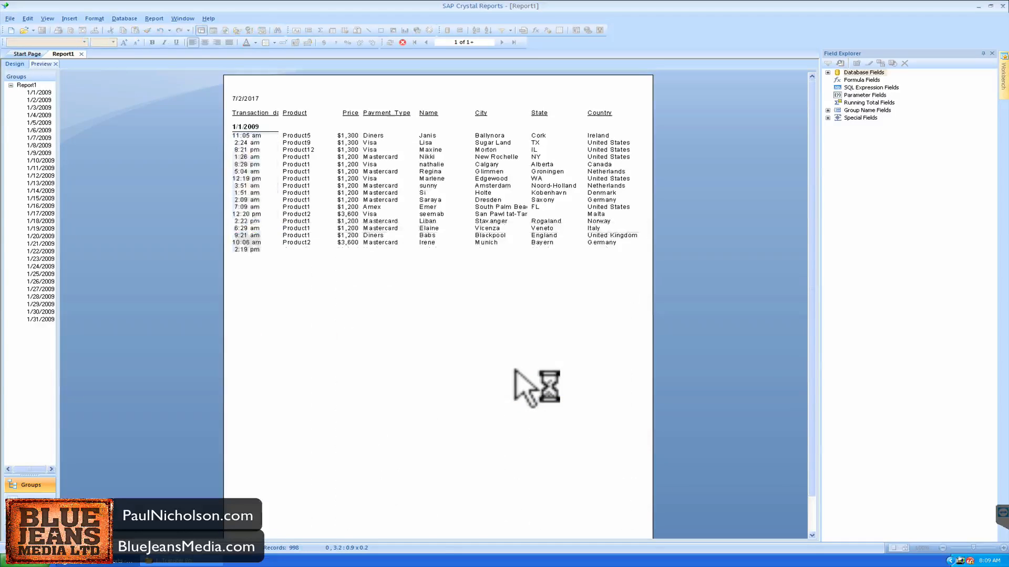
click(244, 126)
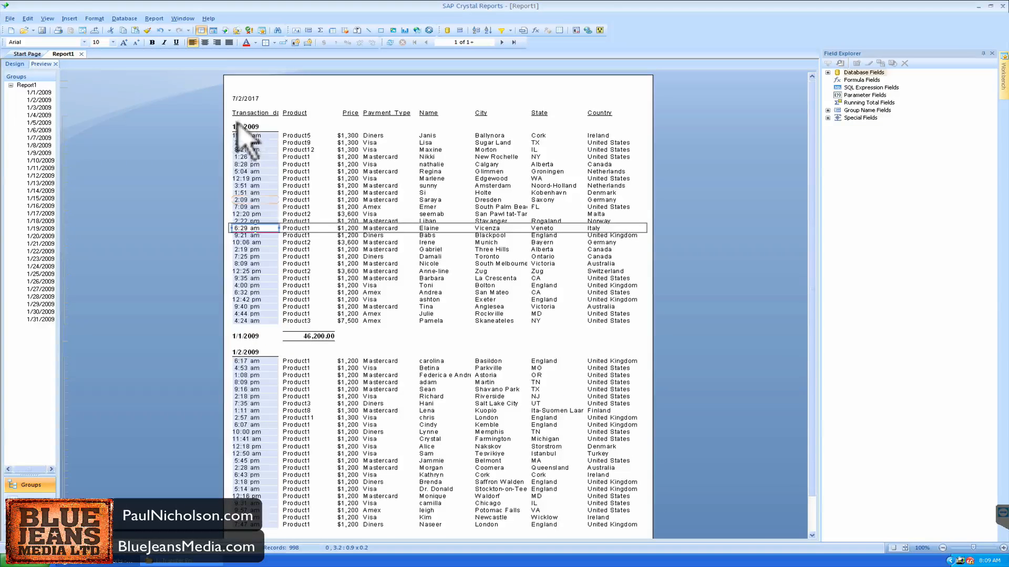
click(333, 112)
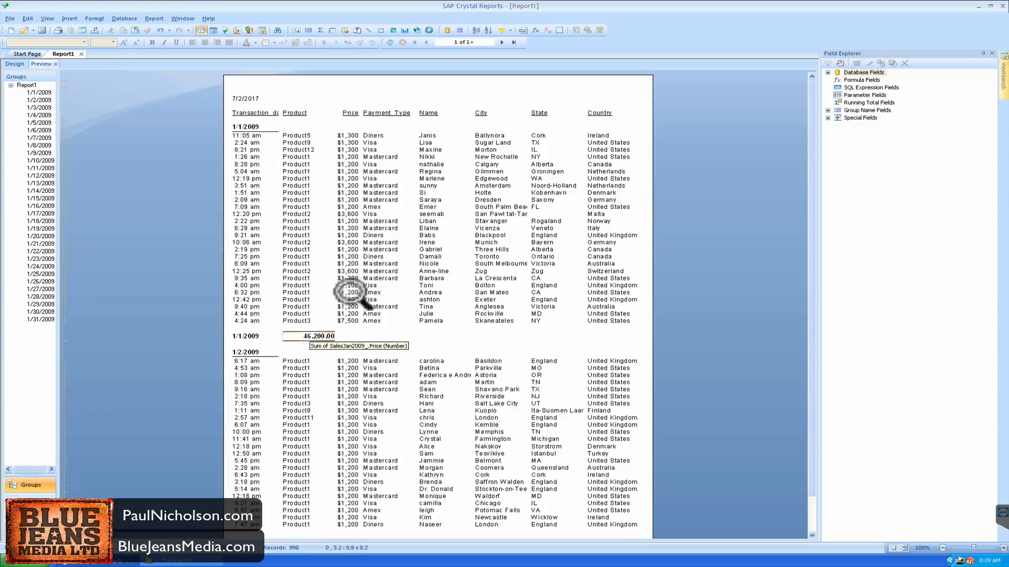
Step: Format the group's Price sum in the -1,123 style with a floating currency symbol and align it under the Price column
click(304, 337)
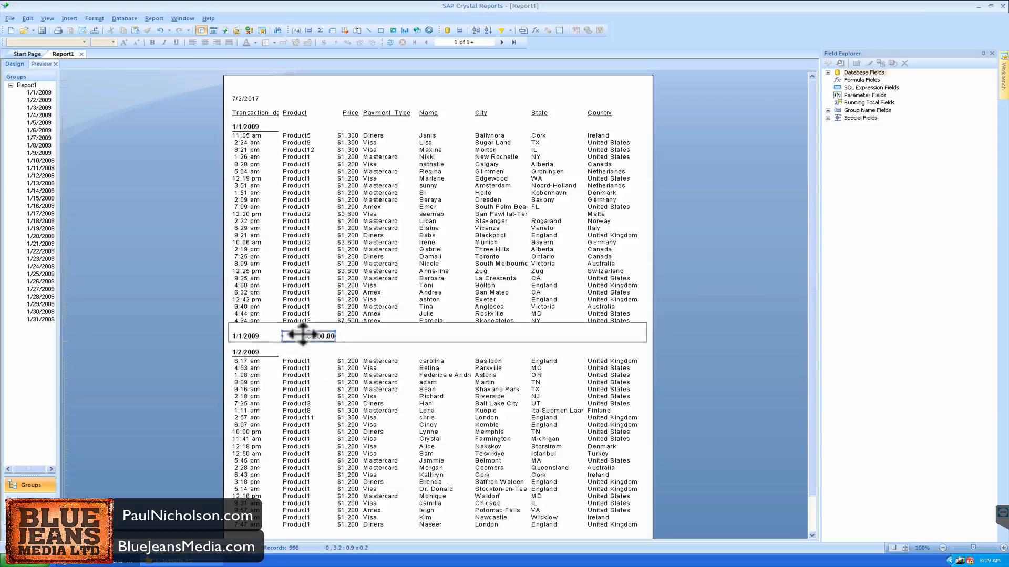
right_click(303, 337)
click(341, 370)
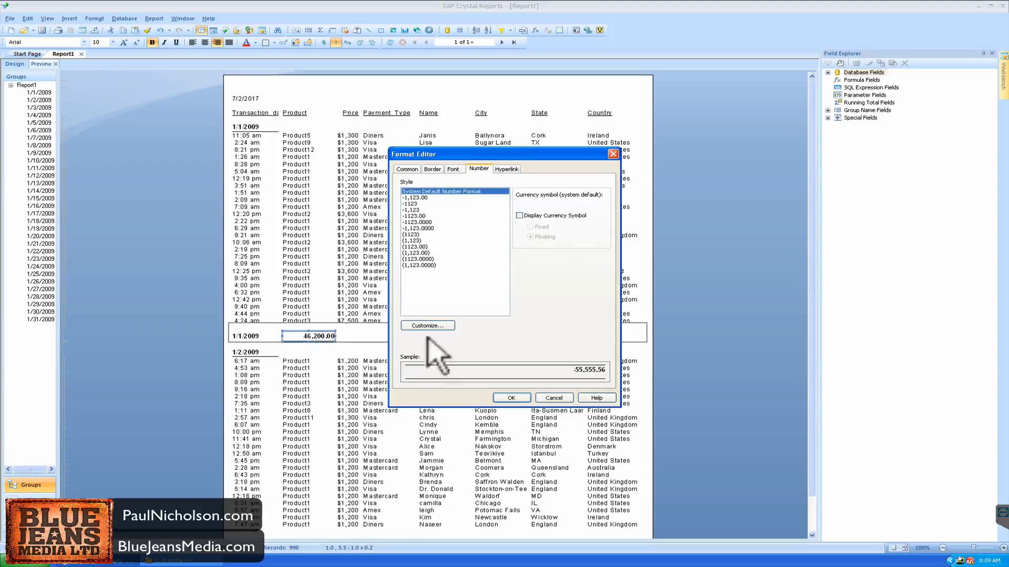
click(420, 210)
click(519, 215)
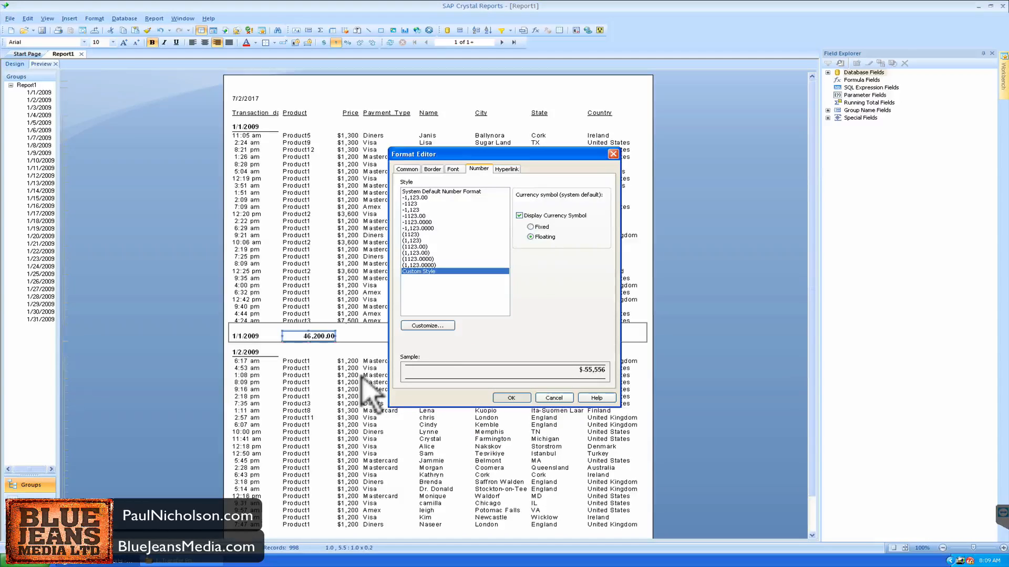
click(321, 336)
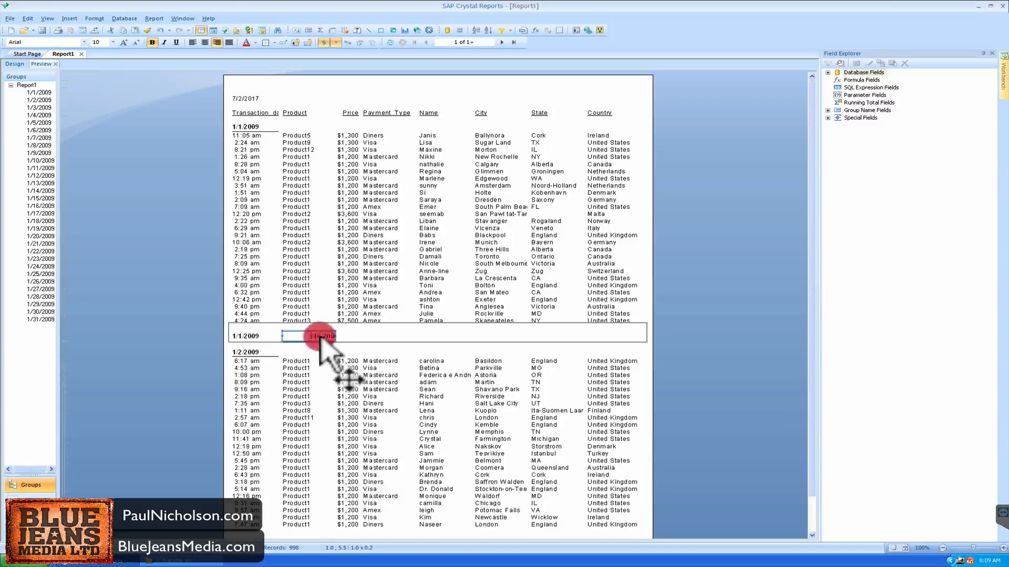
drag(321, 336, 346, 337)
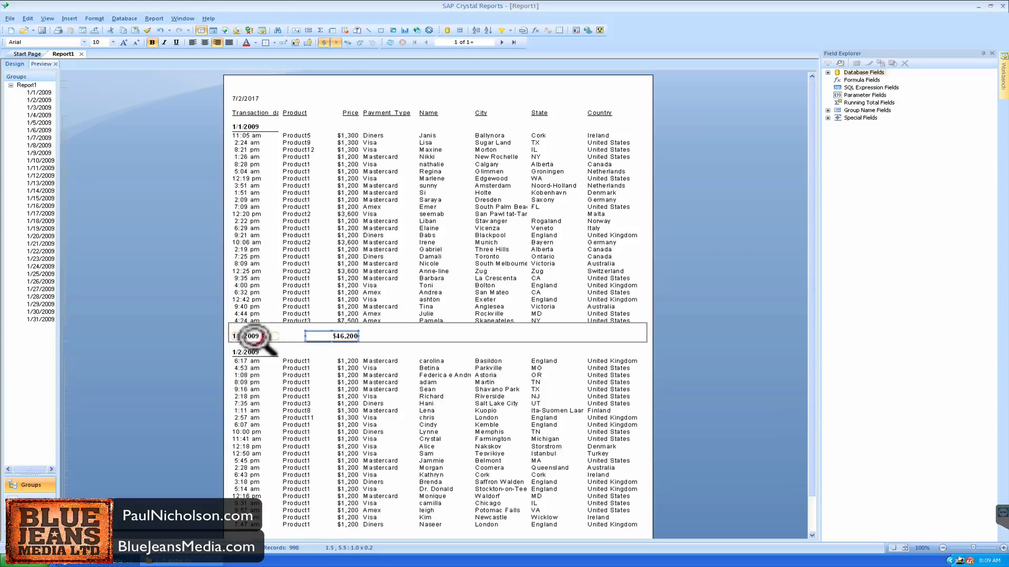
Step: Apply the "Monday, 1 March, 1999" date style to the group footer's date and widen the field to about 1.5
right_click(254, 337)
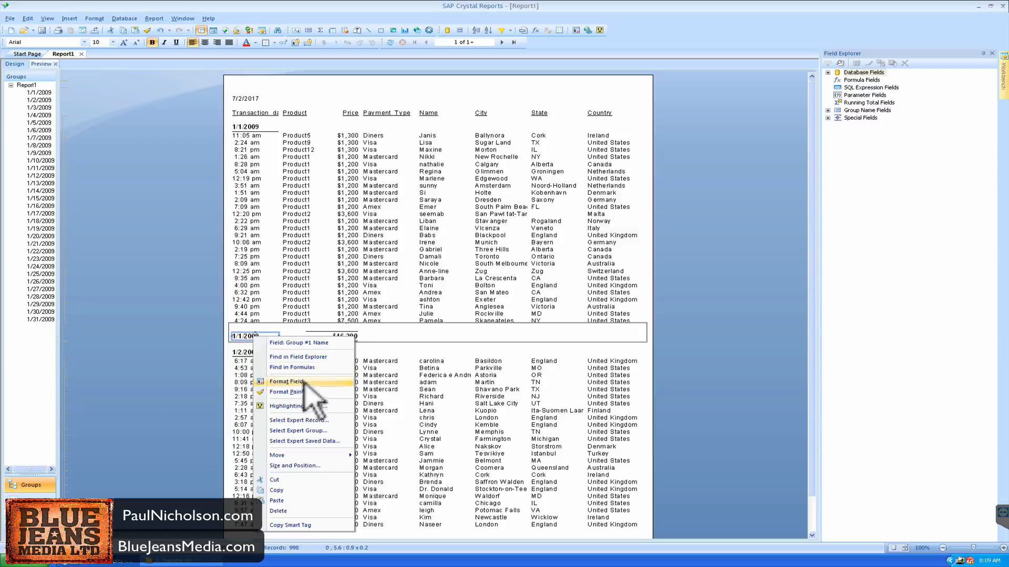
click(331, 376)
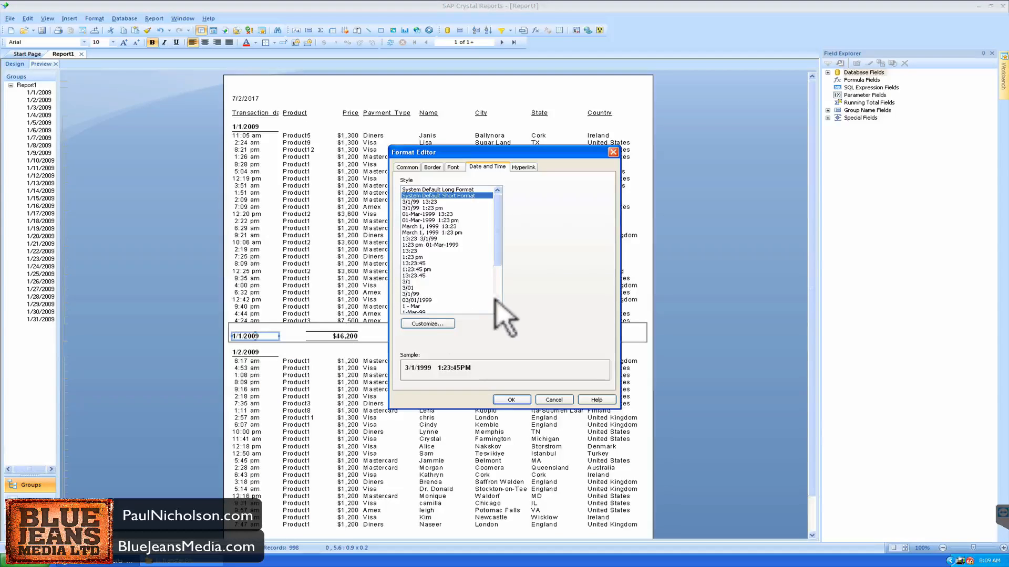
drag(494, 302, 497, 297)
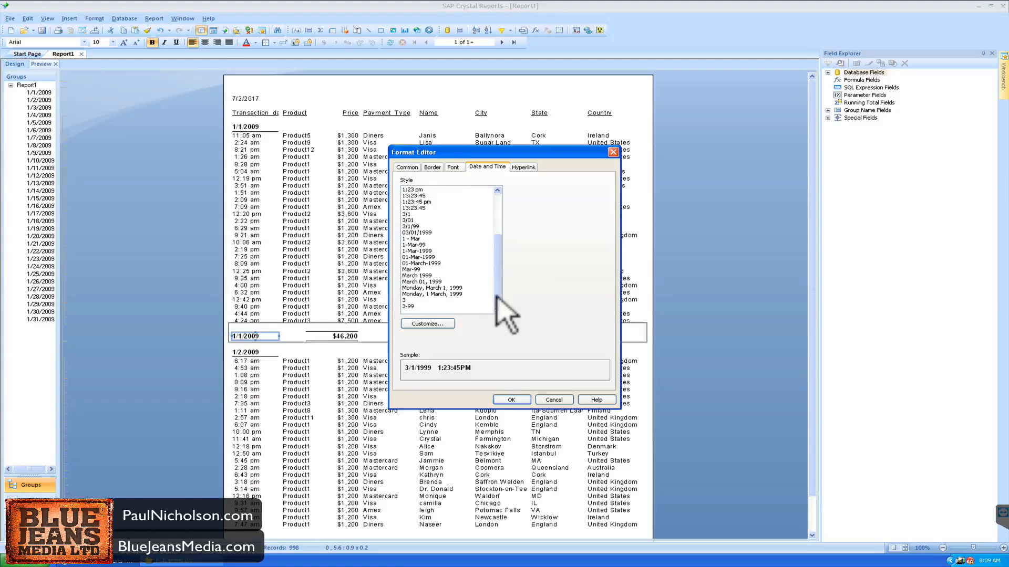
click(412, 295)
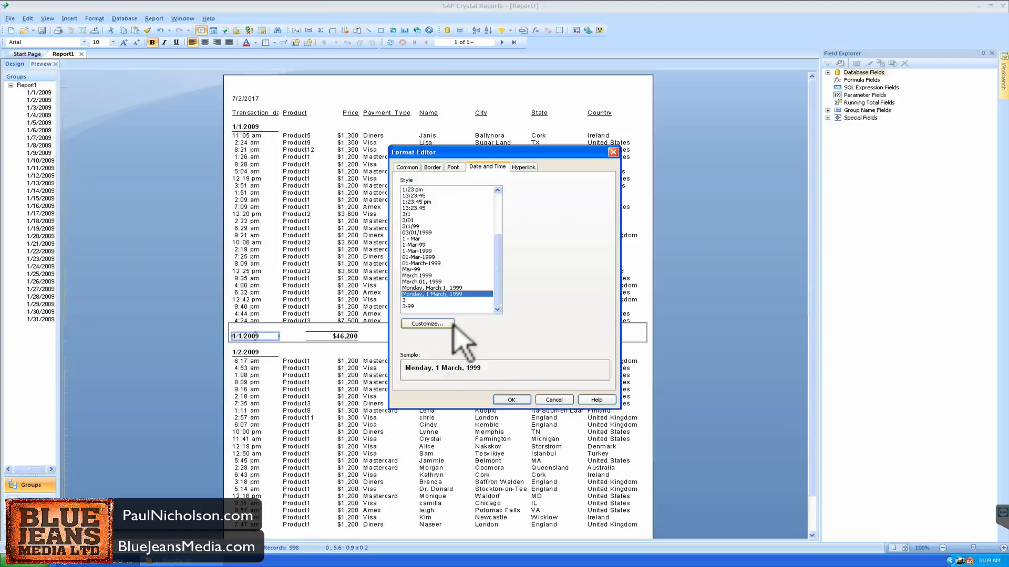
click(509, 400)
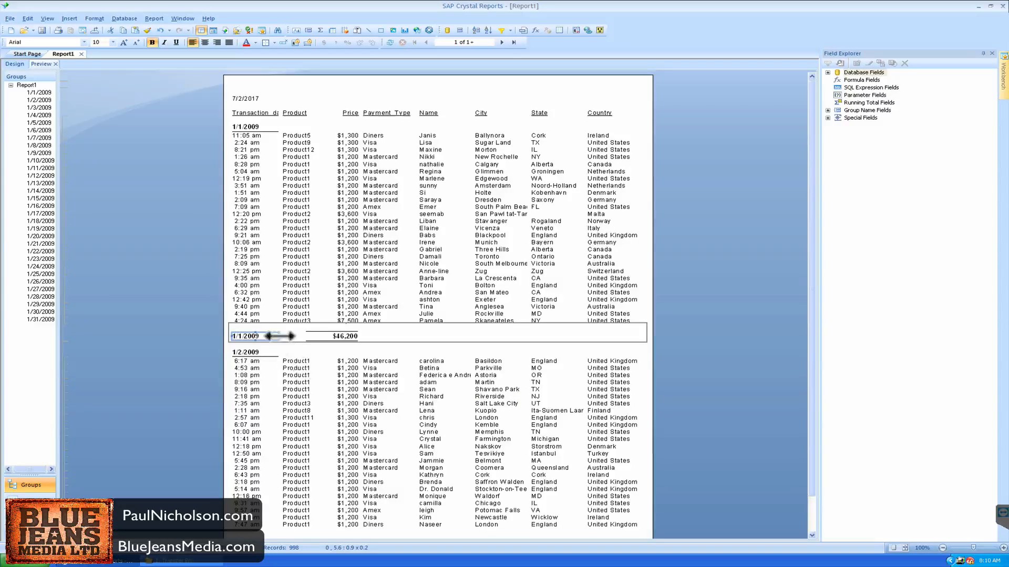
drag(297, 336, 306, 336)
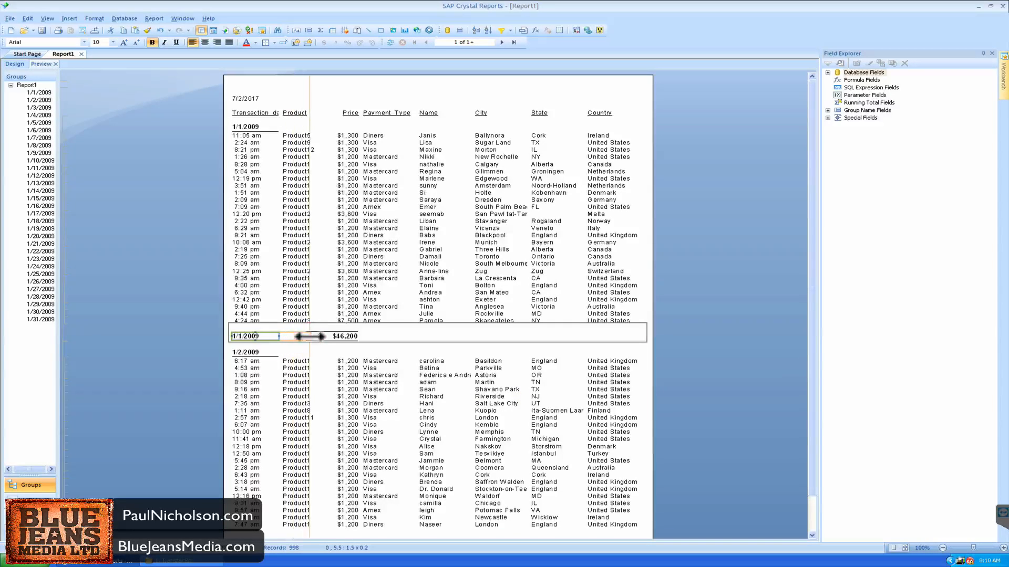
Step: Review the date styles available for the group footer's date in its field format settings
click(258, 337)
right_click(258, 337)
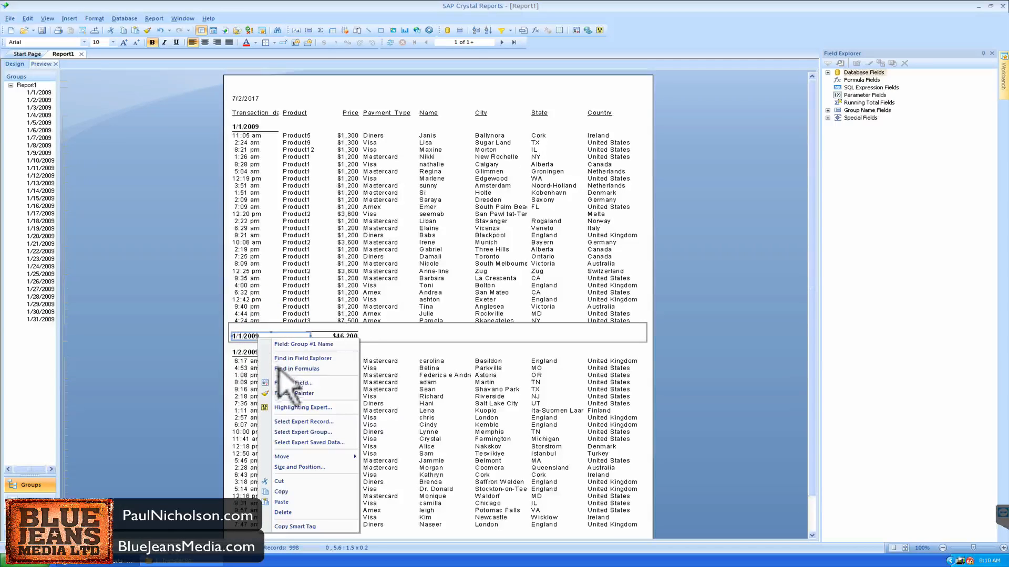
click(314, 379)
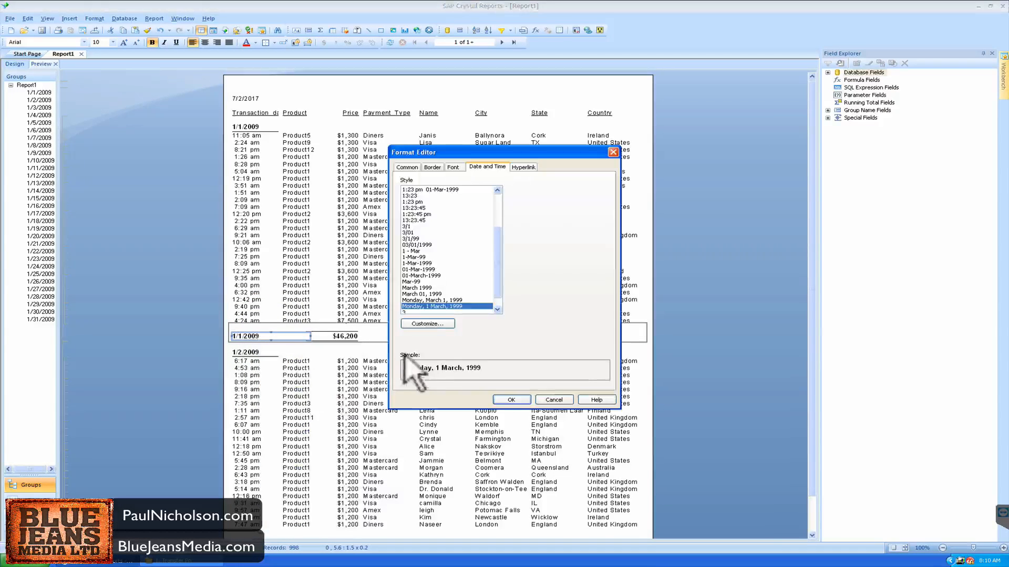
click(497, 306)
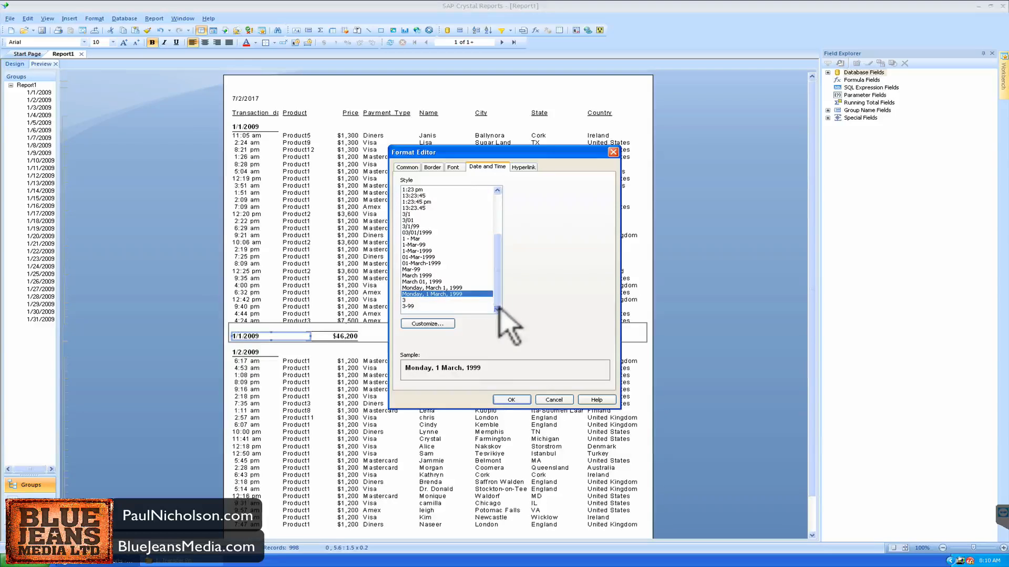
click(496, 399)
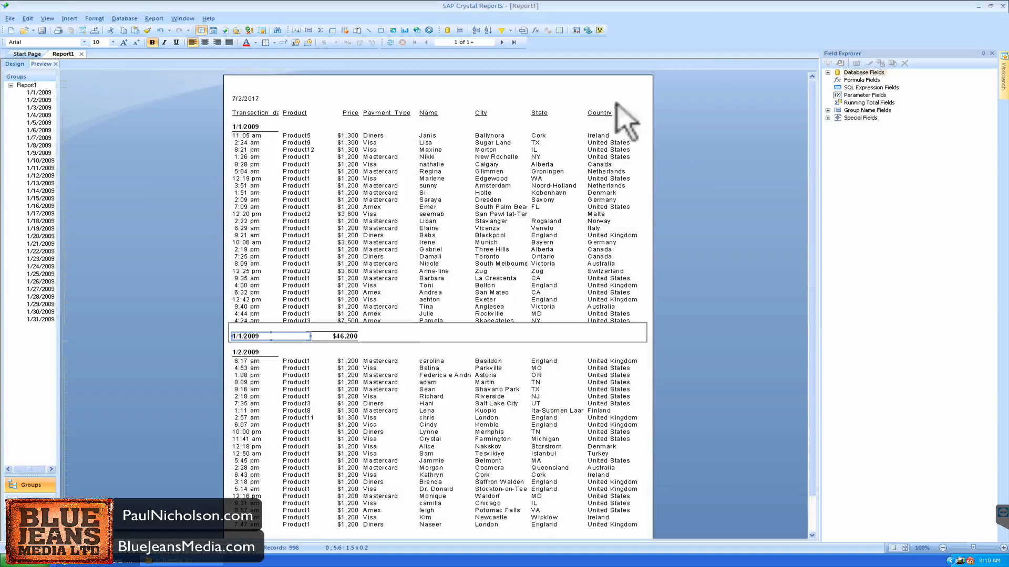
click(829, 73)
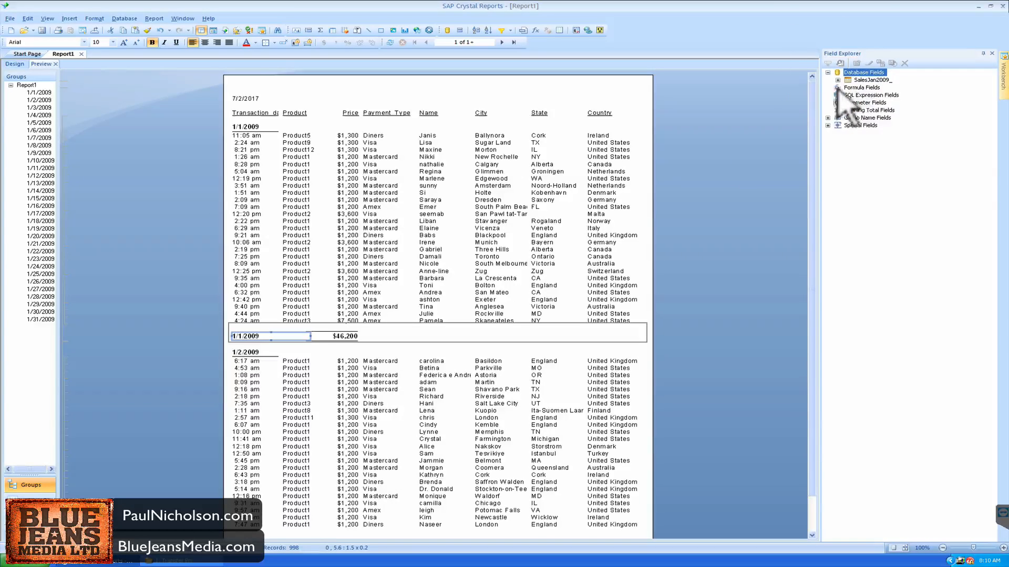
click(248, 319)
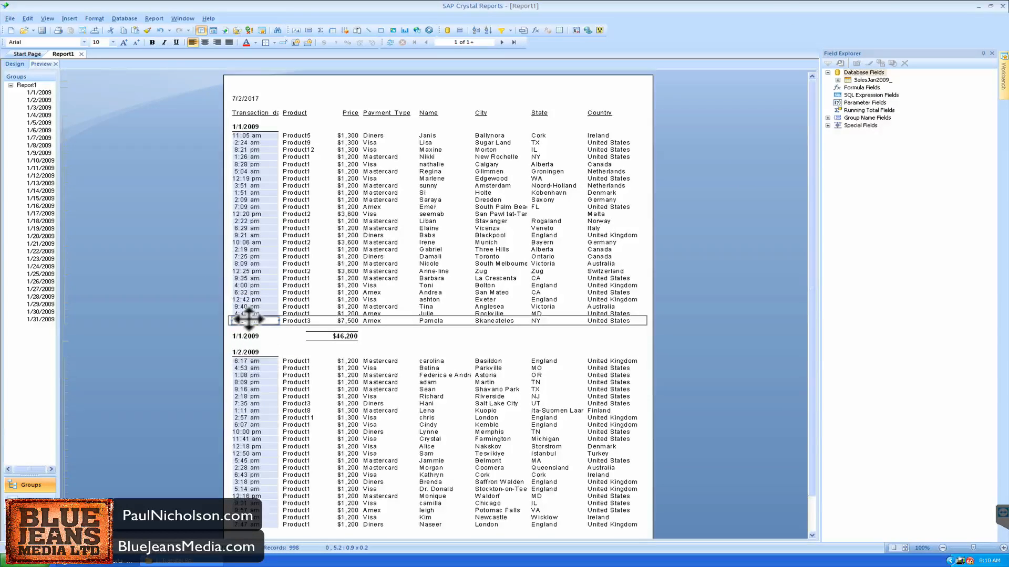
click(402, 342)
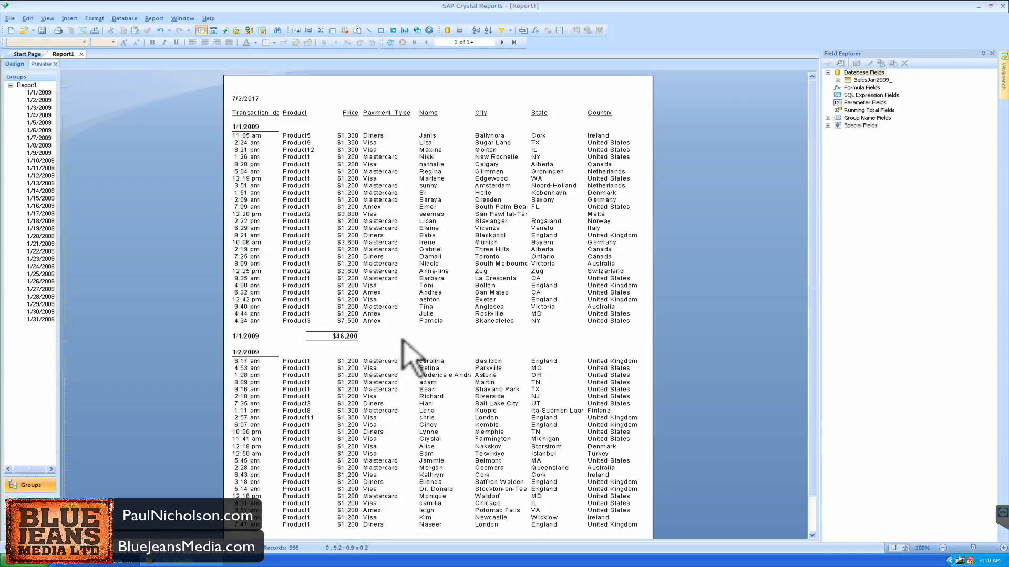
Step: Add a Highlighting Expert rule to the Price detail values for records where SalesJan2009_.Country is equal to United Kingdom
click(342, 242)
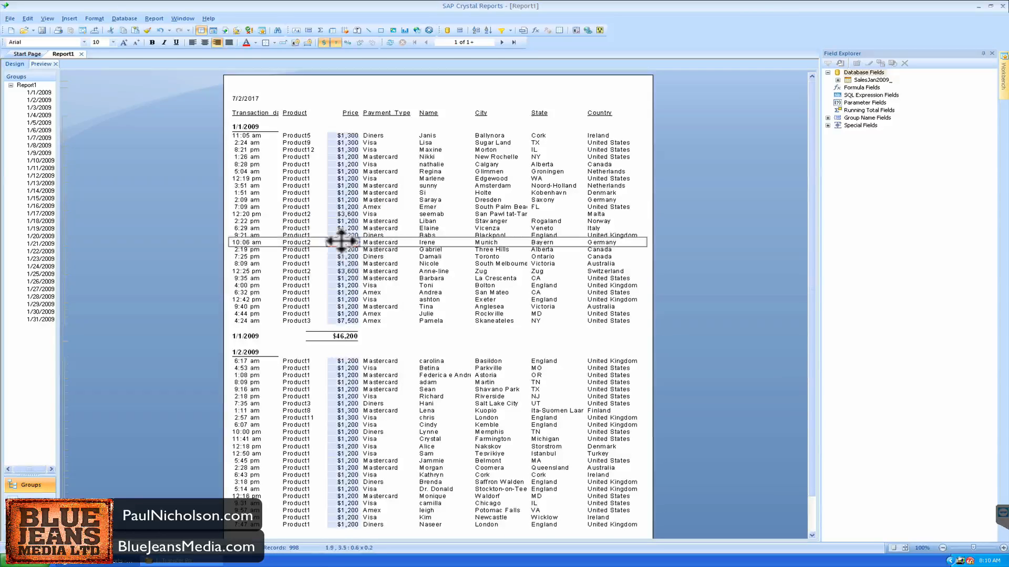
right_click(342, 242)
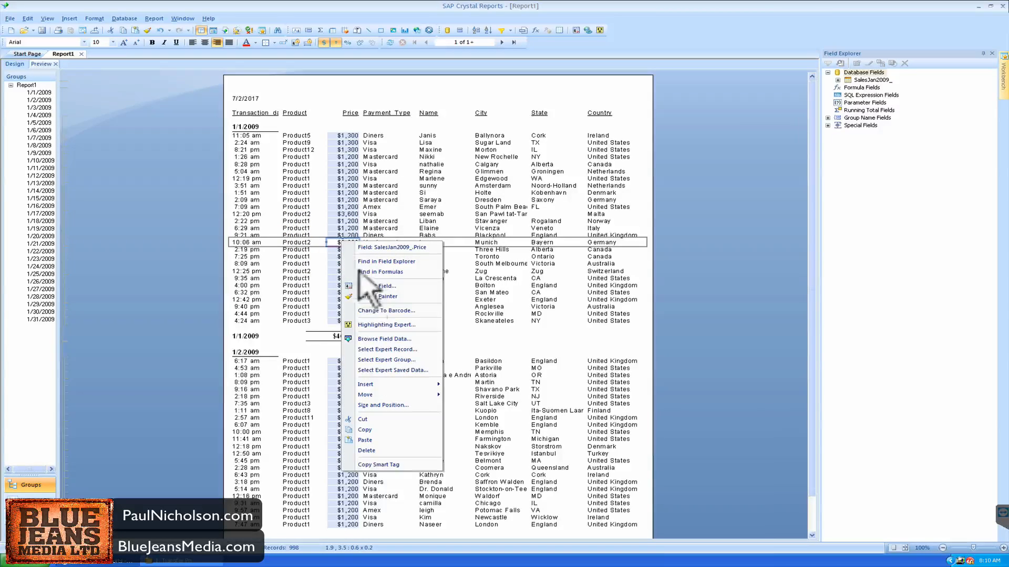
click(372, 326)
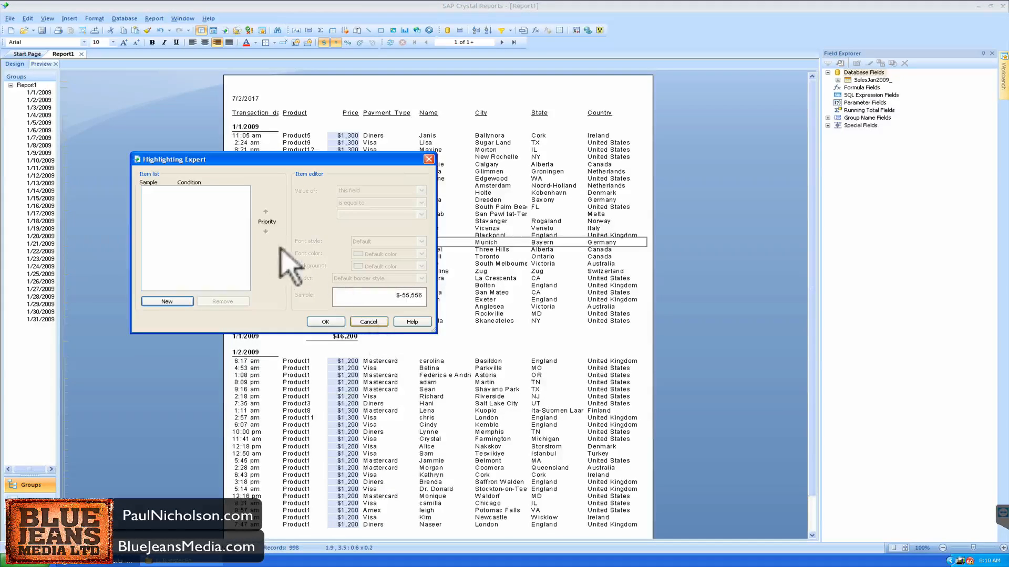
click(178, 301)
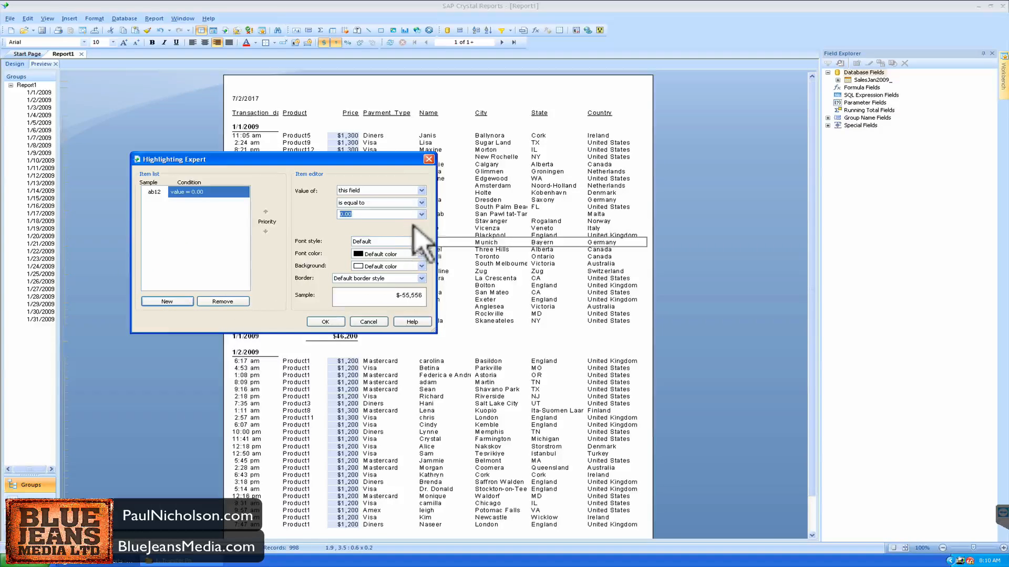
click(421, 190)
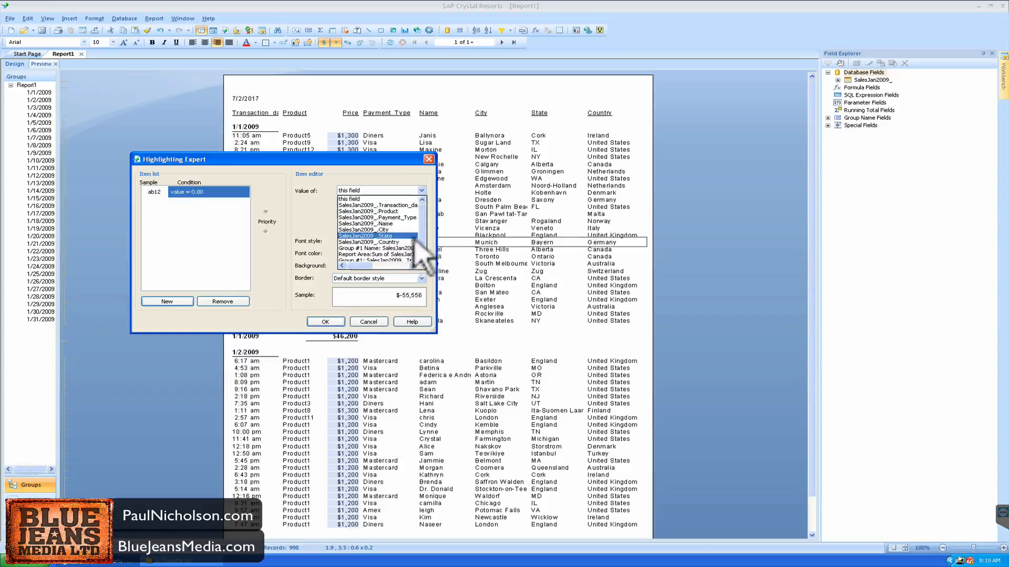
click(401, 243)
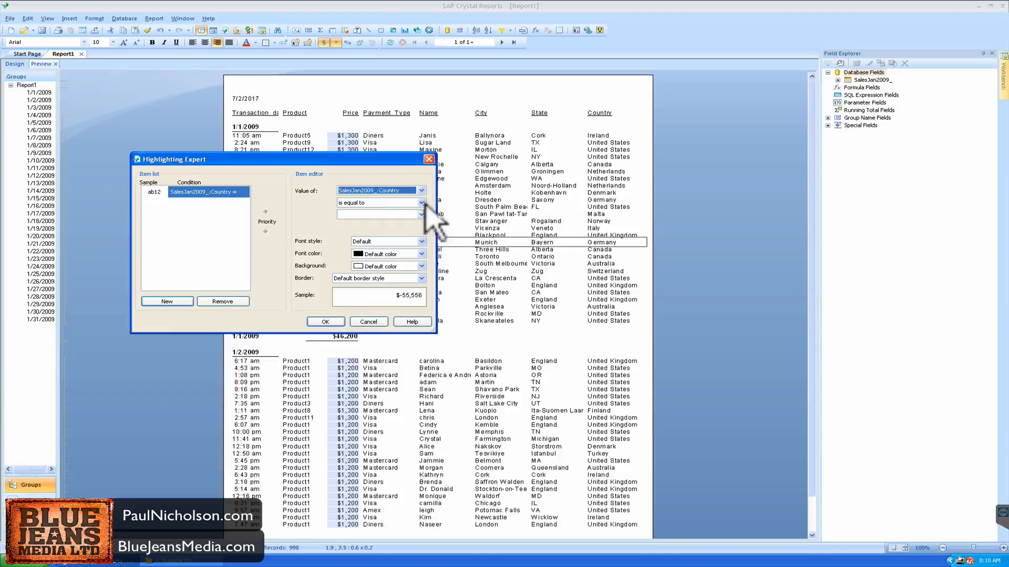
click(421, 203)
click(421, 203)
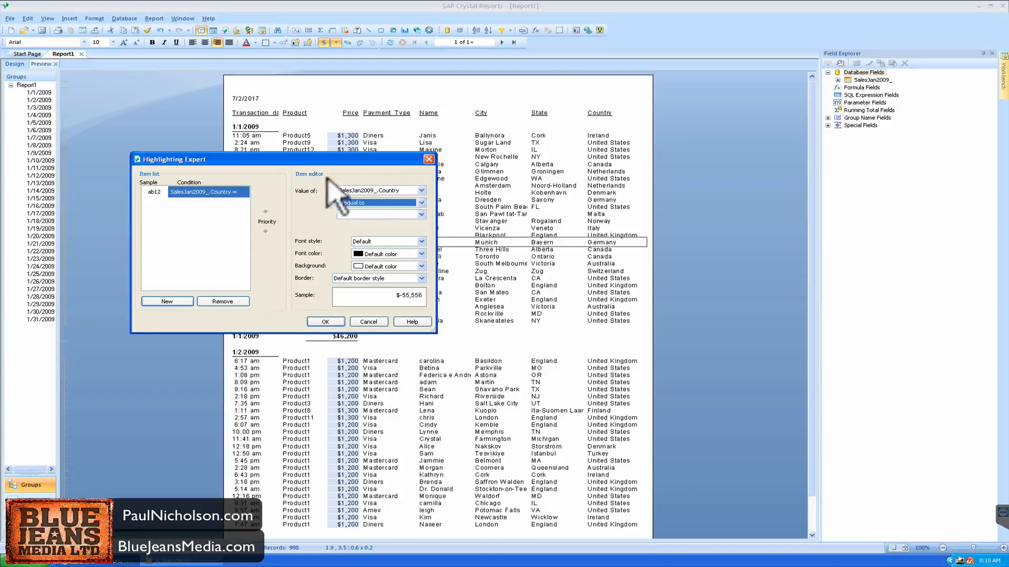
click(421, 214)
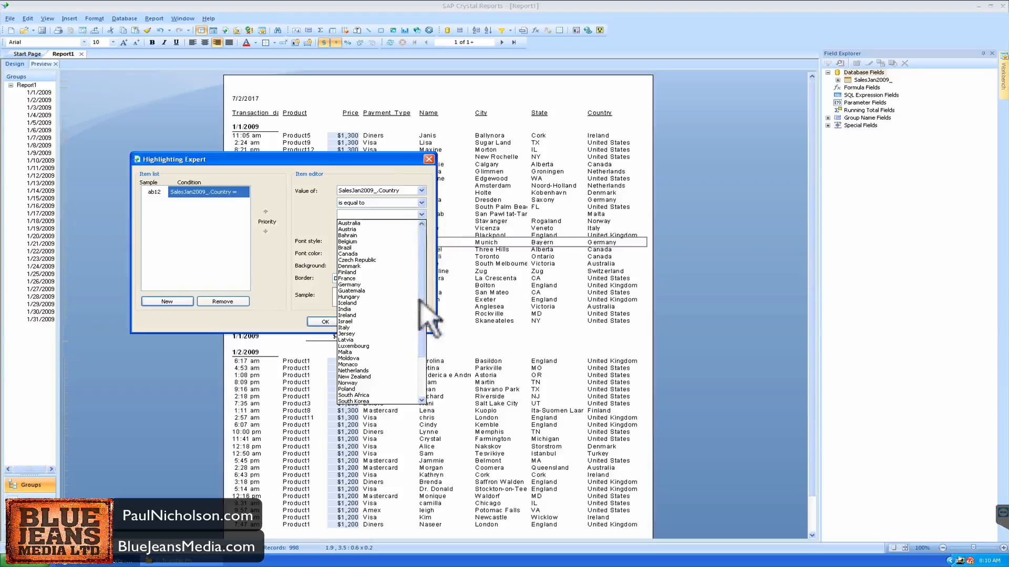
scroll(424, 403, down, 2)
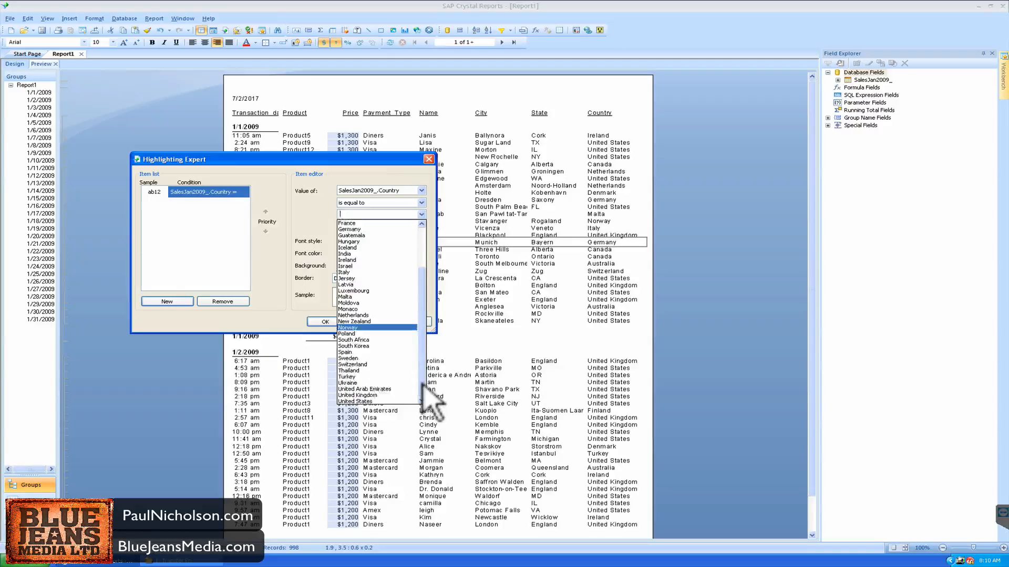
click(376, 397)
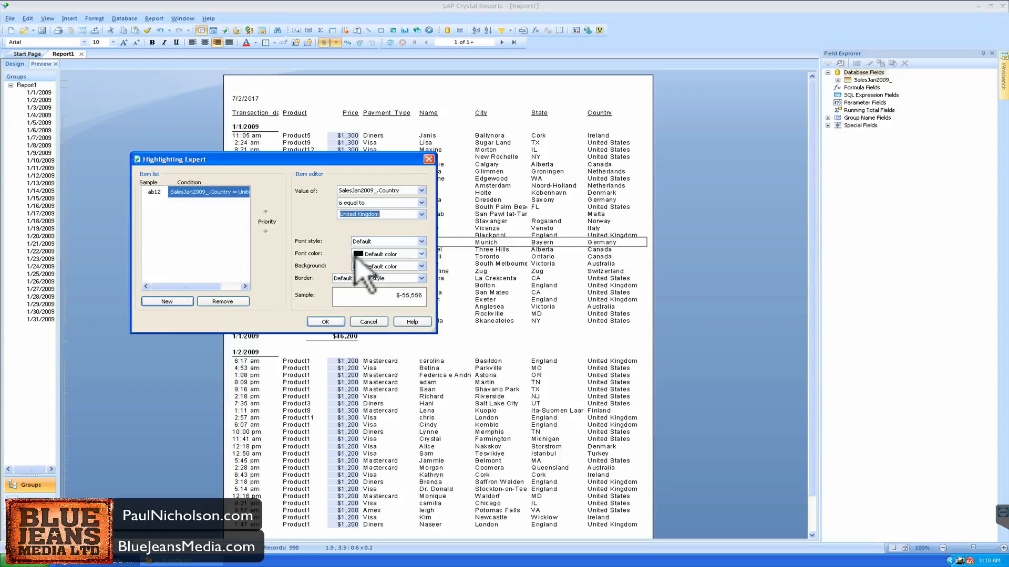
Step: Give the United Kingdom highlight rule bold white text on a red background, and centre-align the Price detail values
click(421, 255)
click(421, 301)
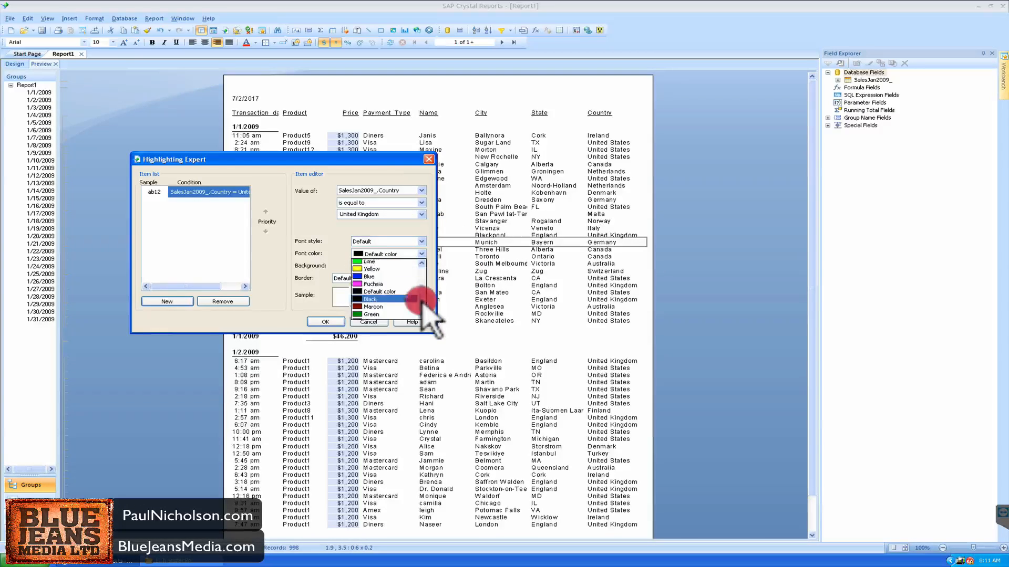
click(421, 315)
click(421, 316)
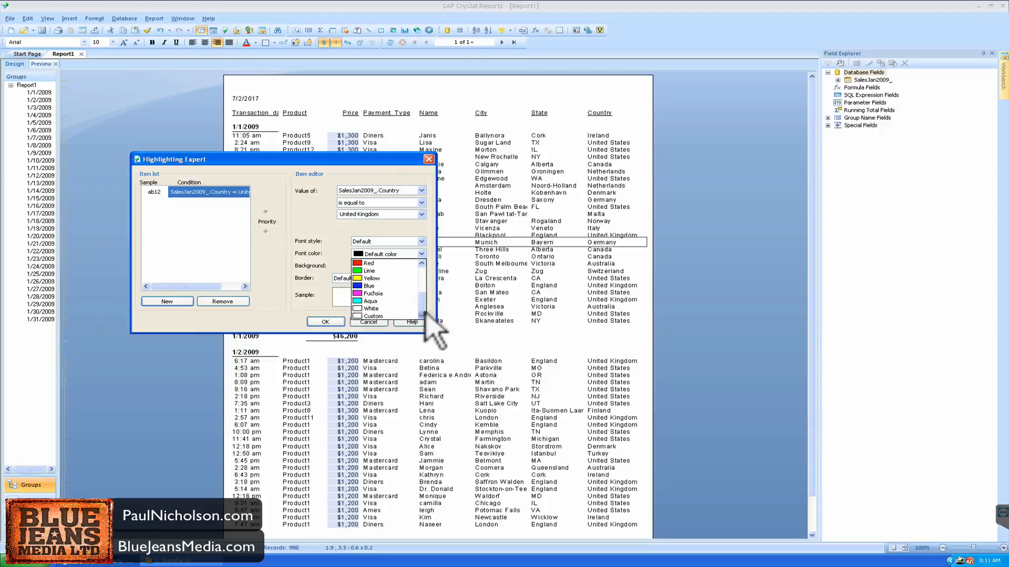
click(389, 312)
click(421, 266)
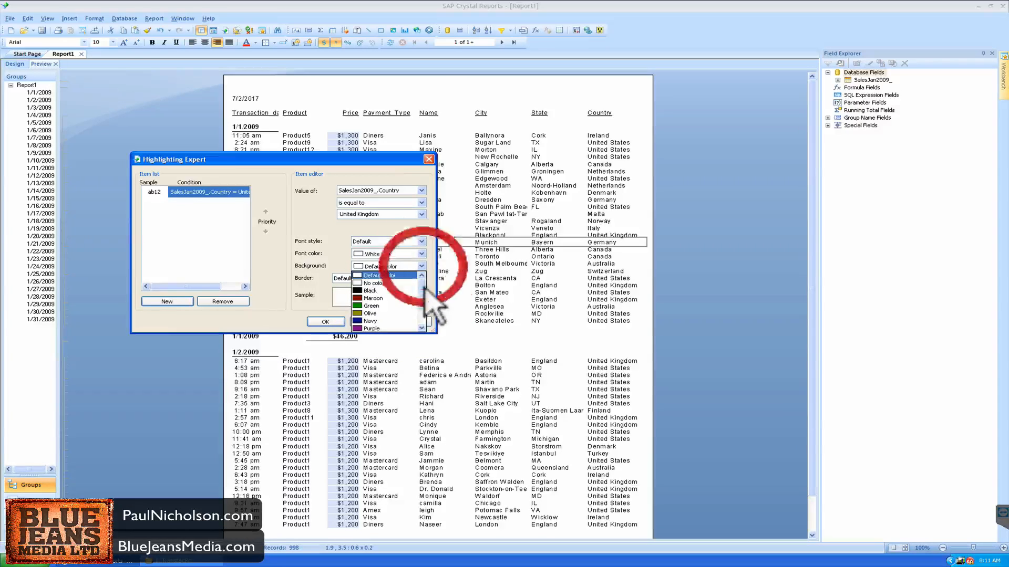
click(423, 314)
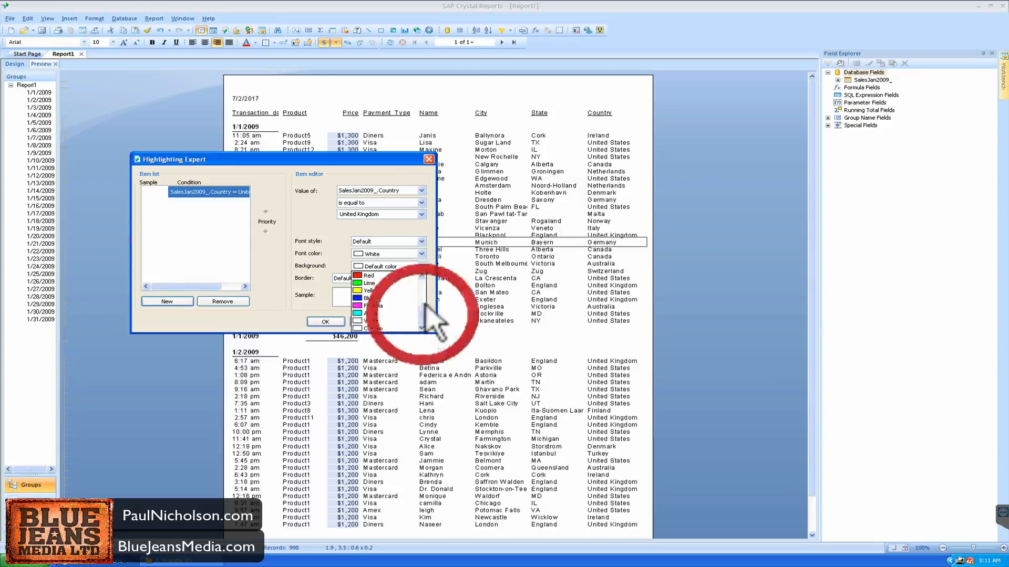
click(405, 275)
click(421, 242)
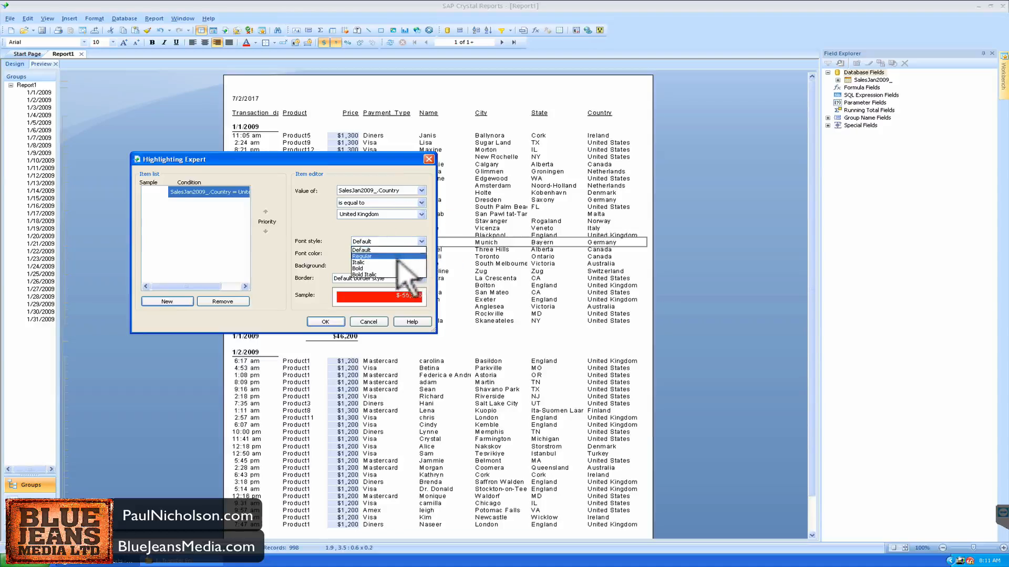
click(387, 279)
click(317, 320)
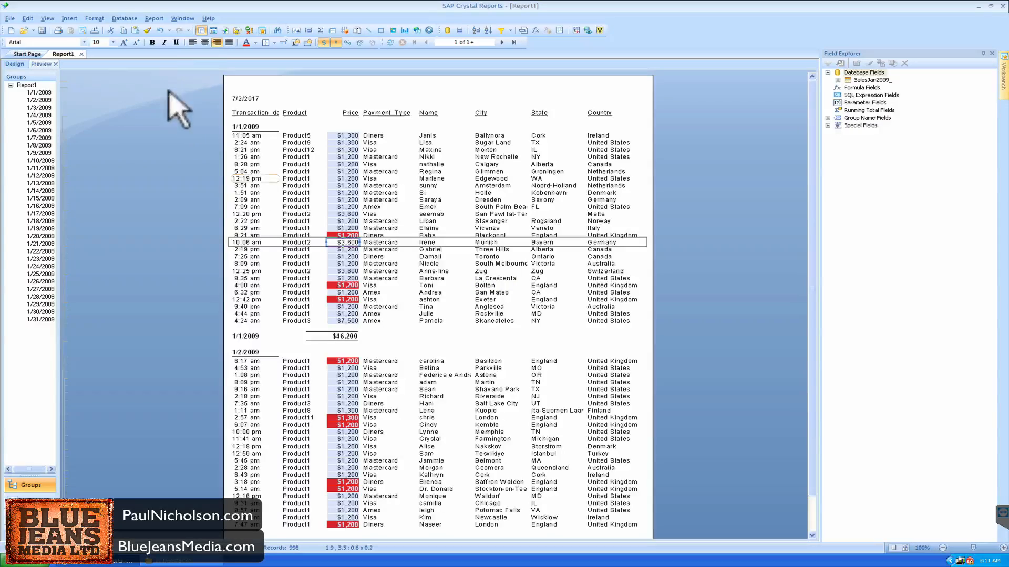
click(205, 42)
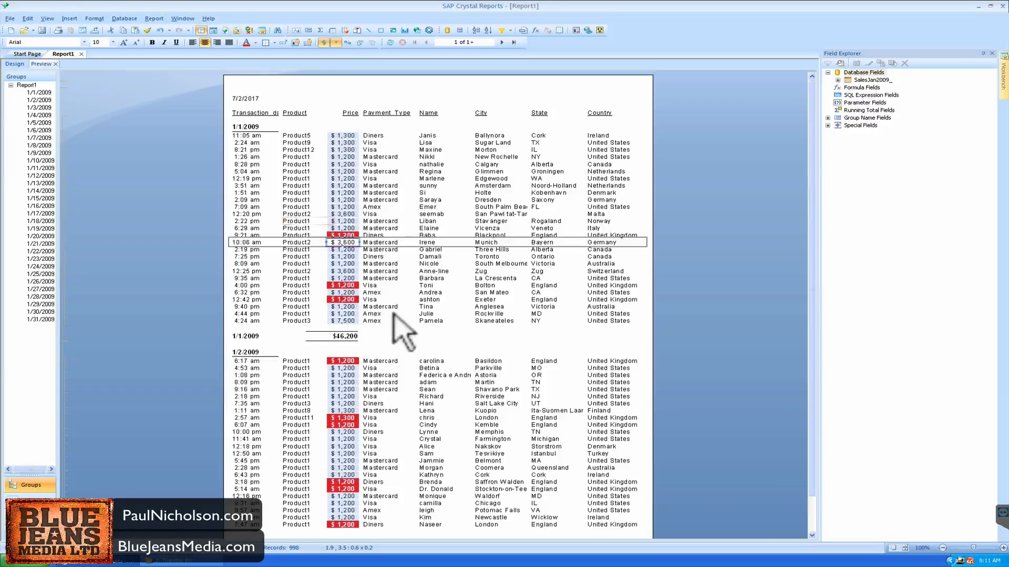
click(399, 331)
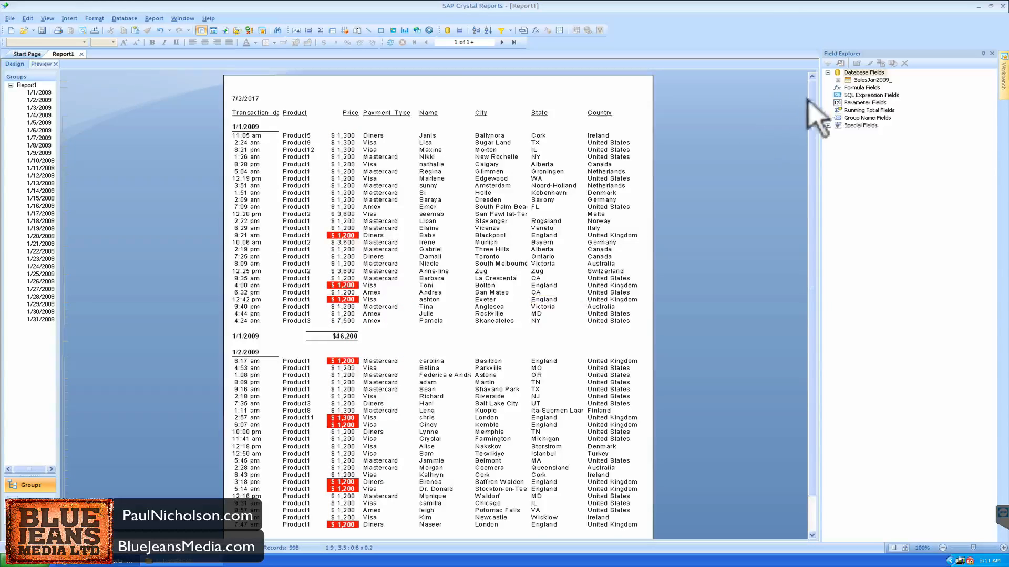
Step: Examine the SalesJan2009_ table fields, group name fields and special fields available to the report
click(862, 112)
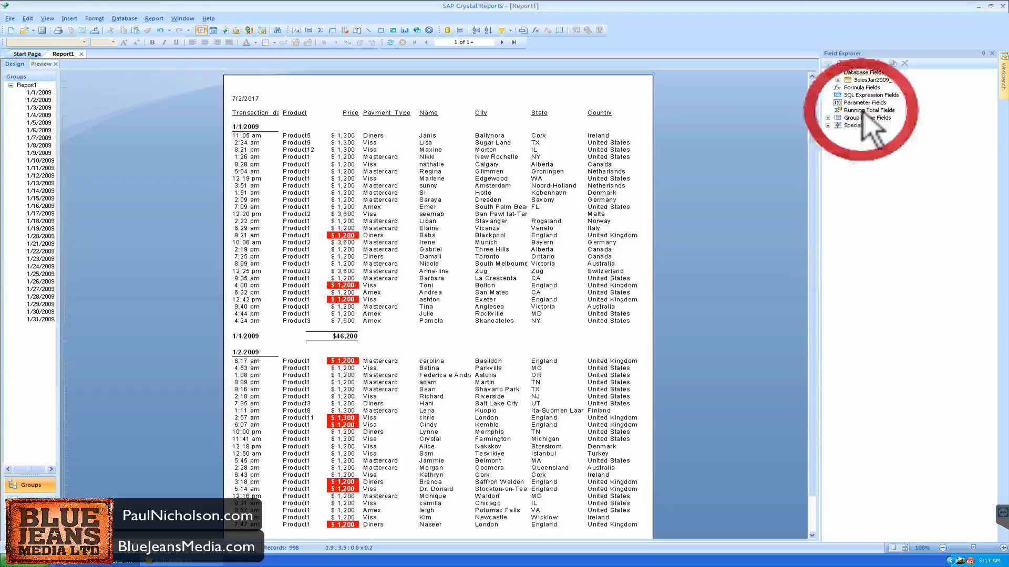
click(772, 239)
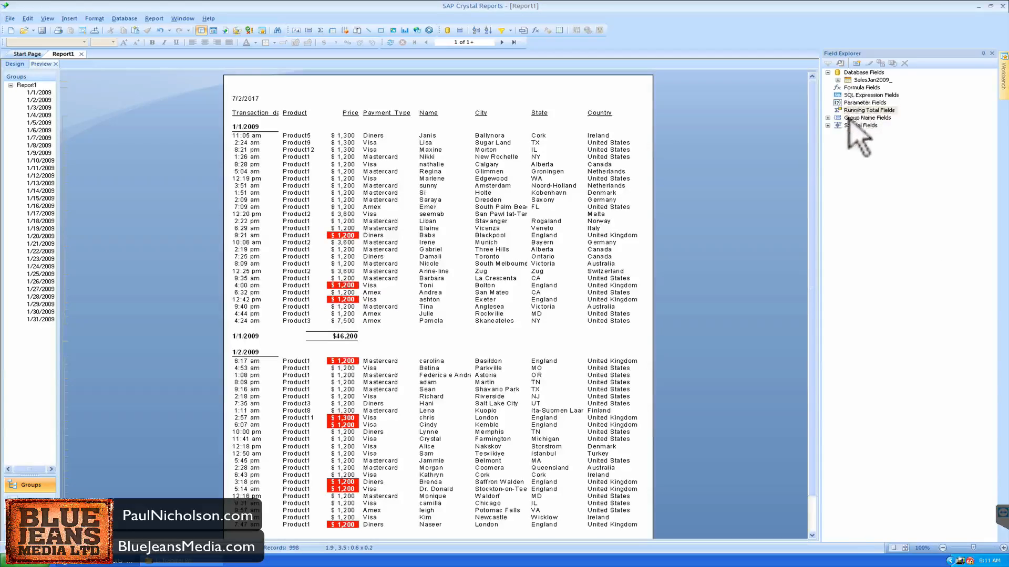
click(838, 80)
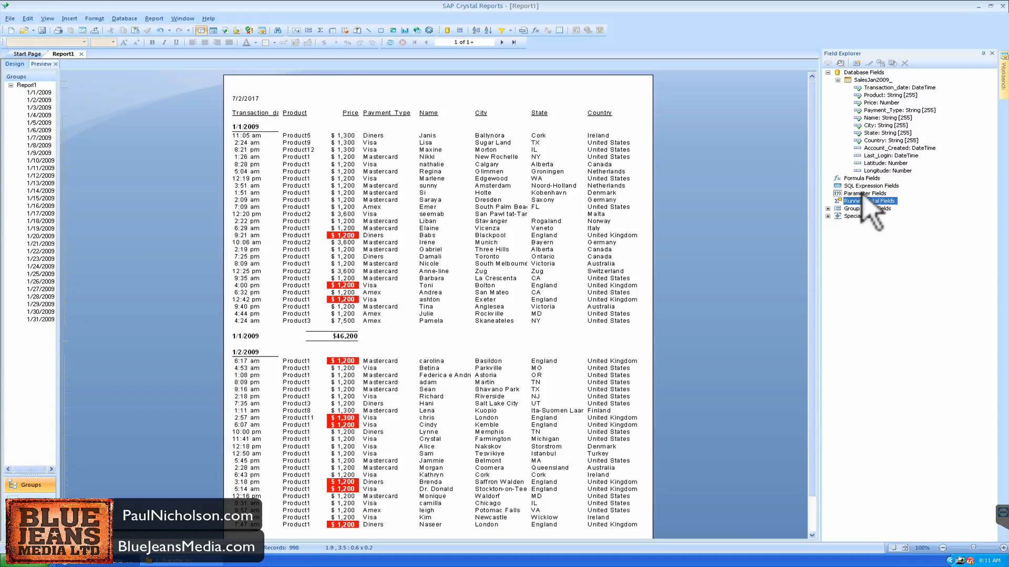
click(827, 208)
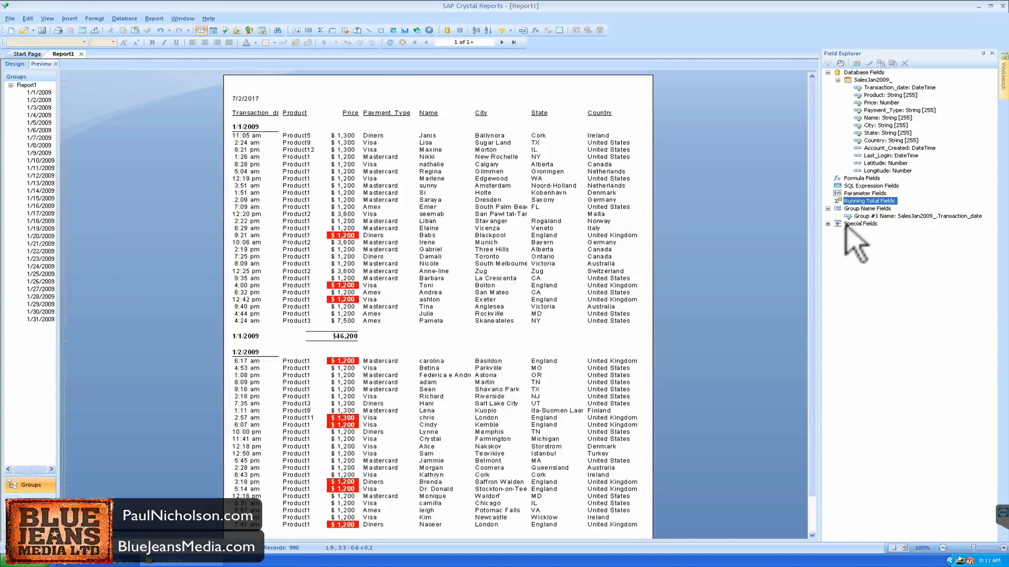
click(828, 224)
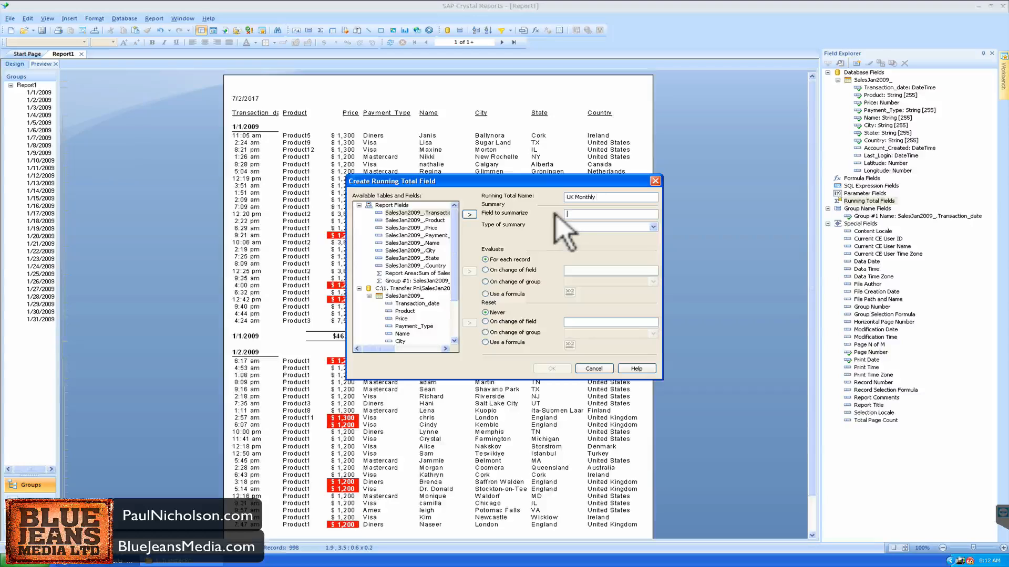
Step: Name the running total UK Monthly Sales and set SalesJan2009_.Price as the field to summarize
click(623, 197)
text(Sales)
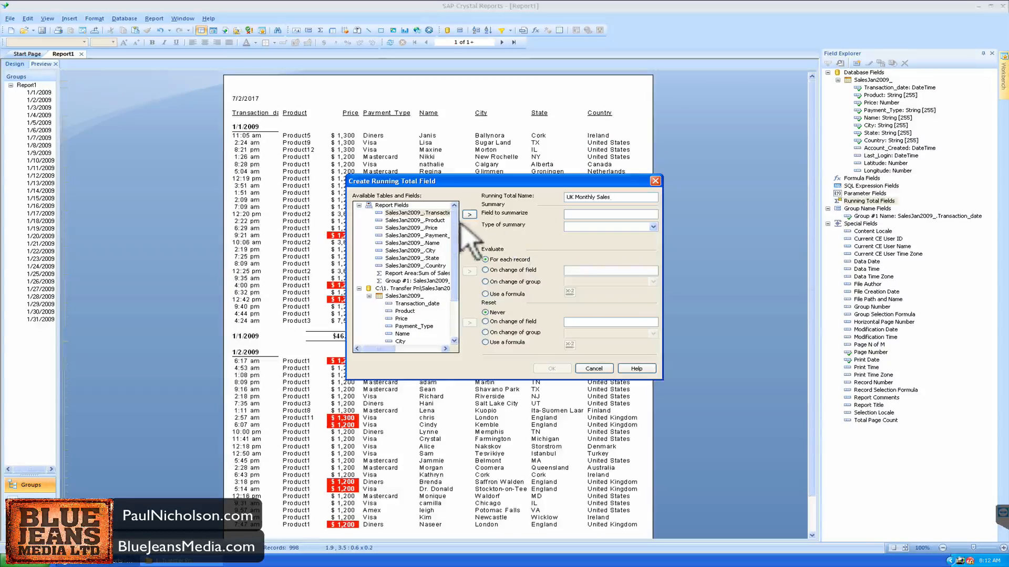
click(429, 229)
click(469, 214)
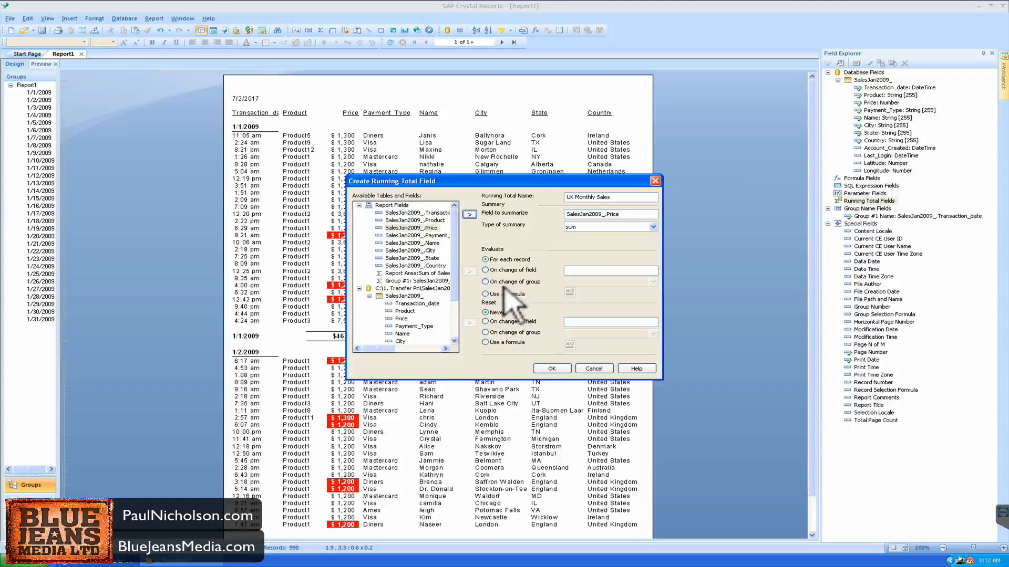
Step: Make the UK Monthly Sales running total evaluate with the formula {SalesJan2009_.Country} = "United Kingdom"
click(503, 294)
click(570, 292)
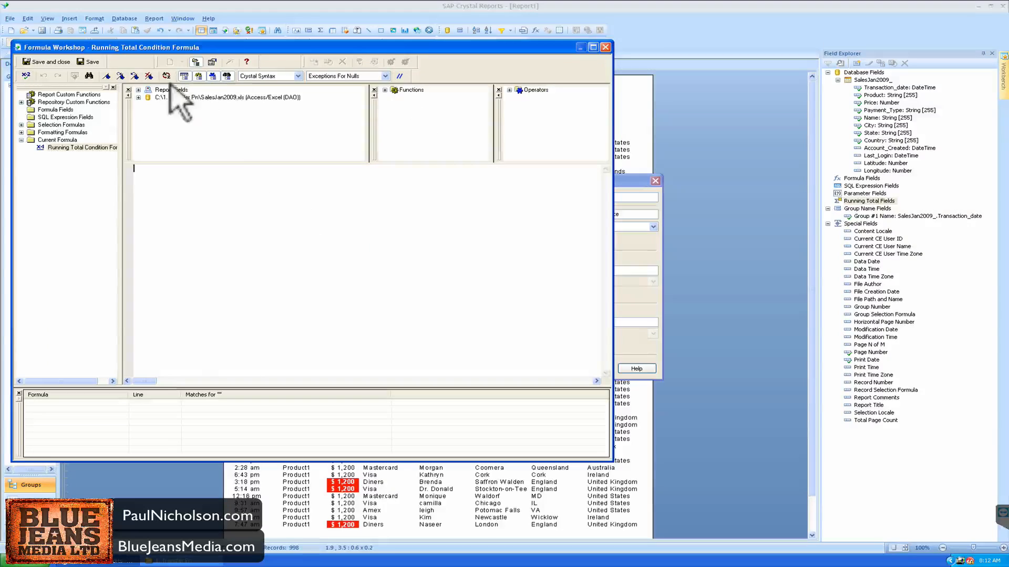
click(138, 90)
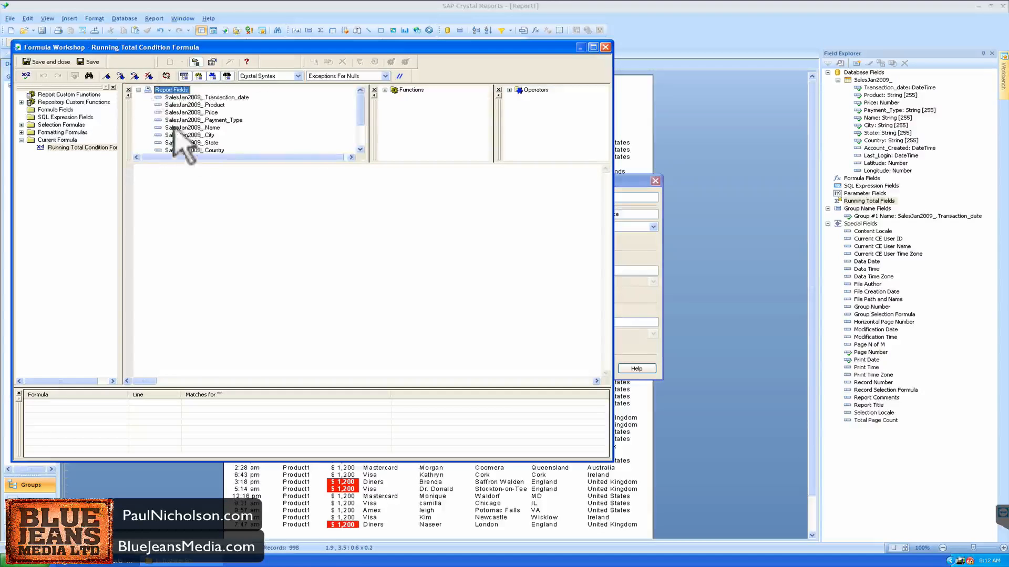
click(360, 149)
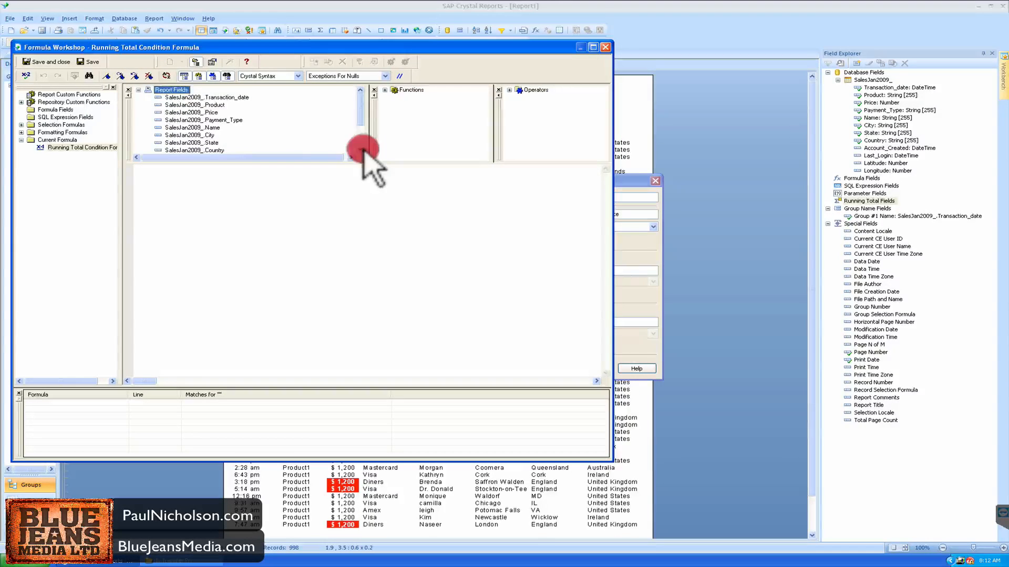
click(360, 149)
double_click(203, 128)
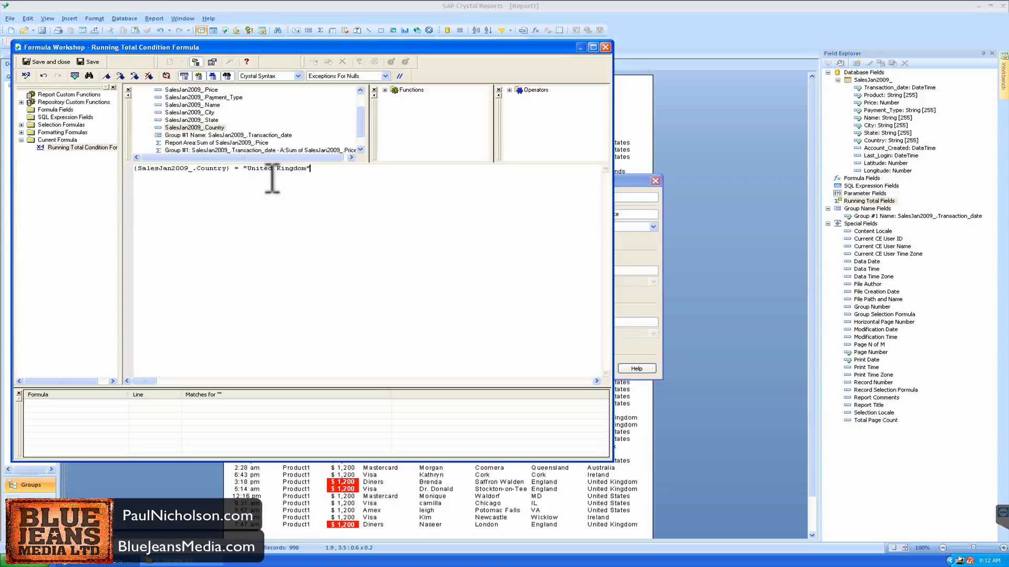
Step: Copy the whole United Kingdom condition formula, then save and close it
double_click(287, 170)
click(285, 170)
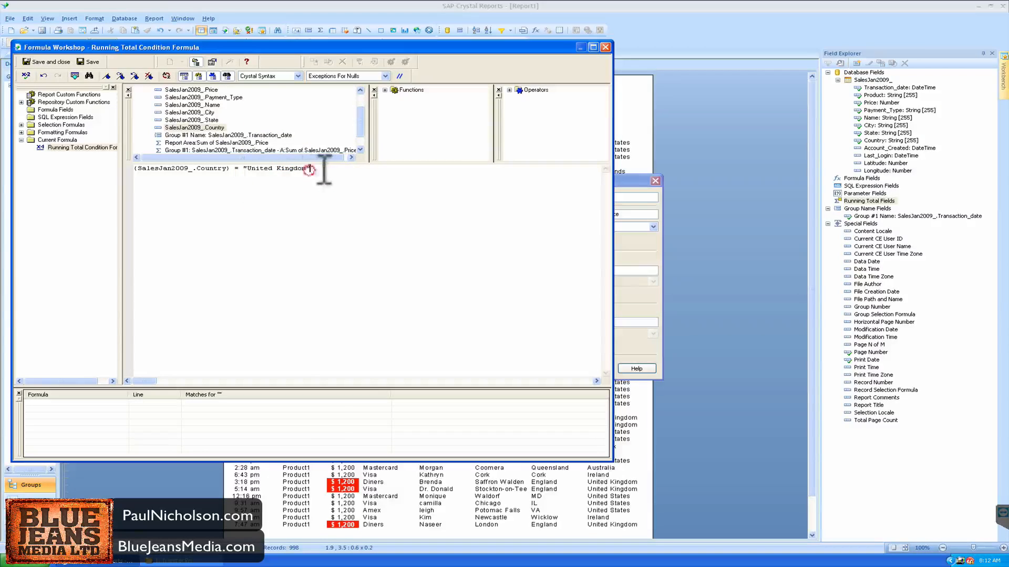
drag(309, 170, 110, 172)
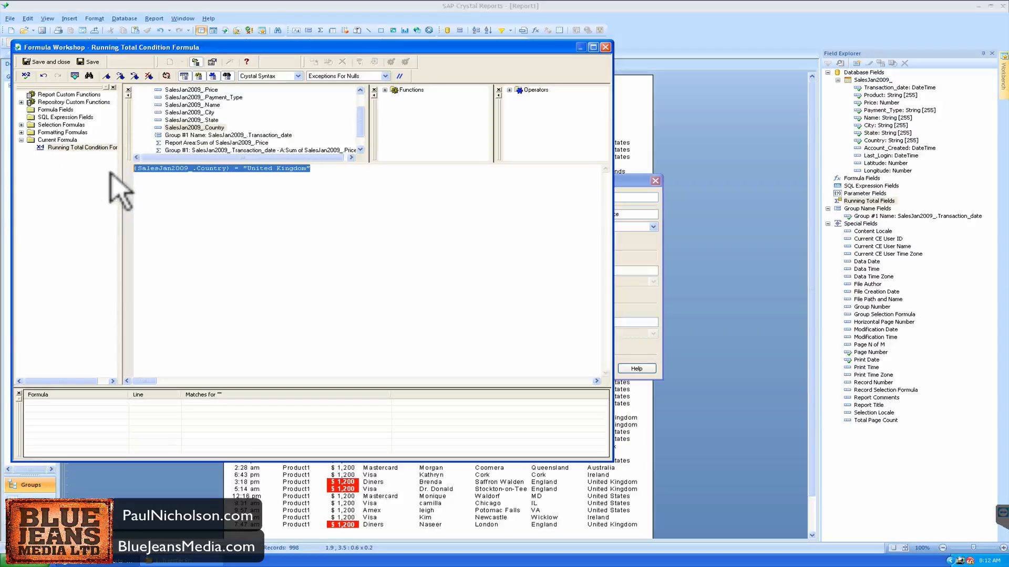
click(46, 62)
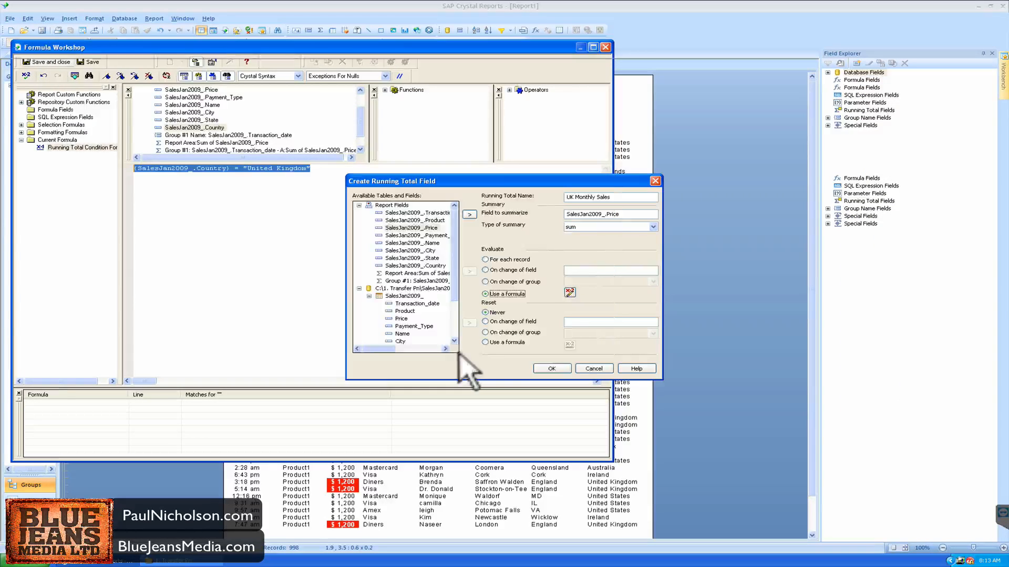
Step: Reset UK Monthly Sales on change of Group #1 and place the running total beside the daily Price total in the group footer
click(514, 333)
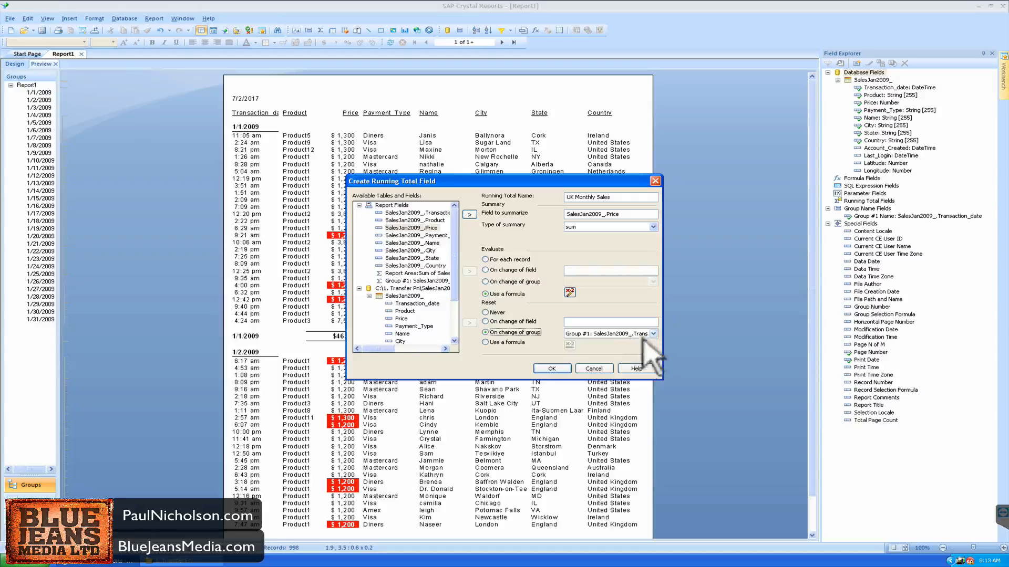
click(550, 369)
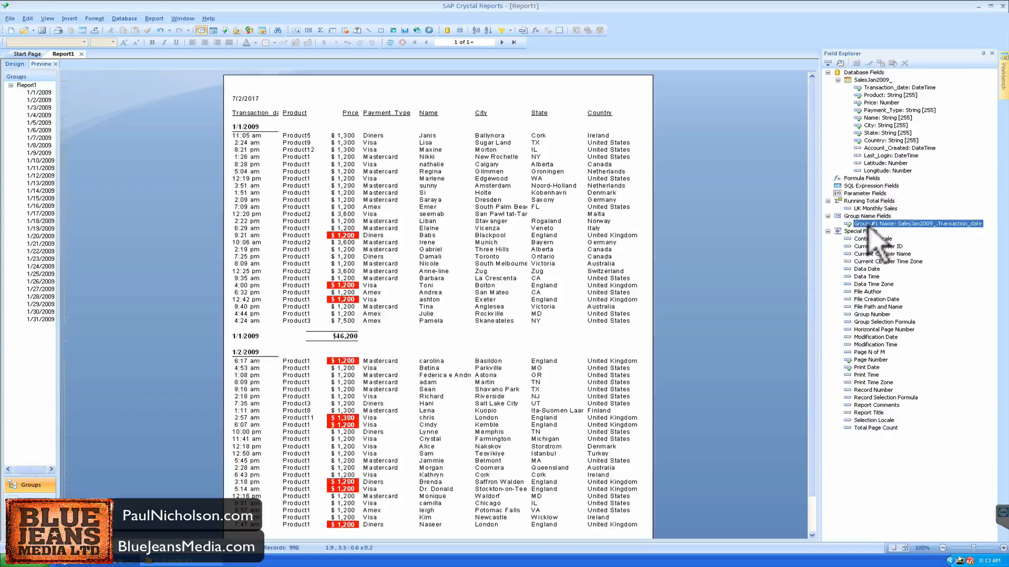
click(740, 230)
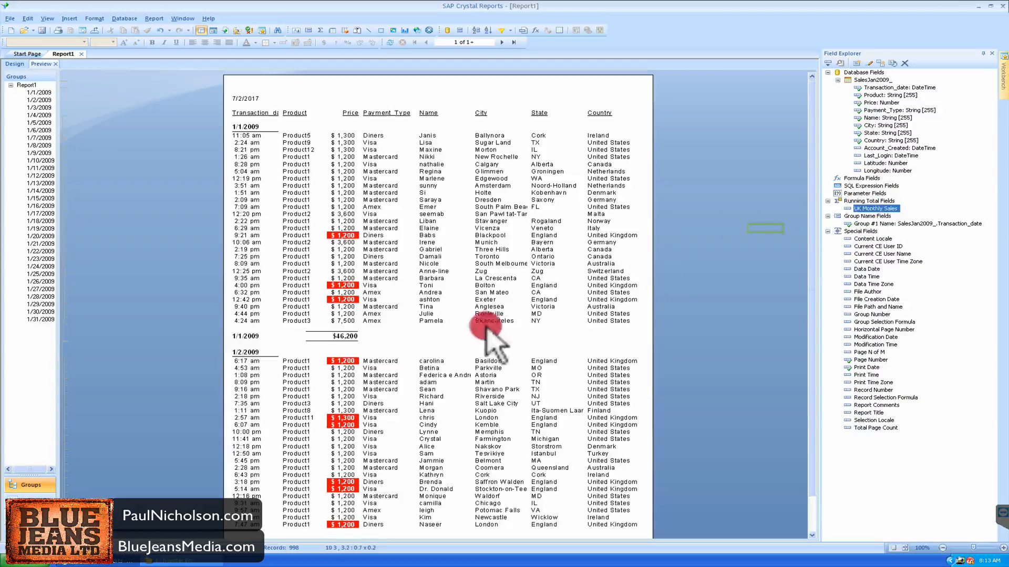
click(379, 336)
drag(377, 338, 385, 334)
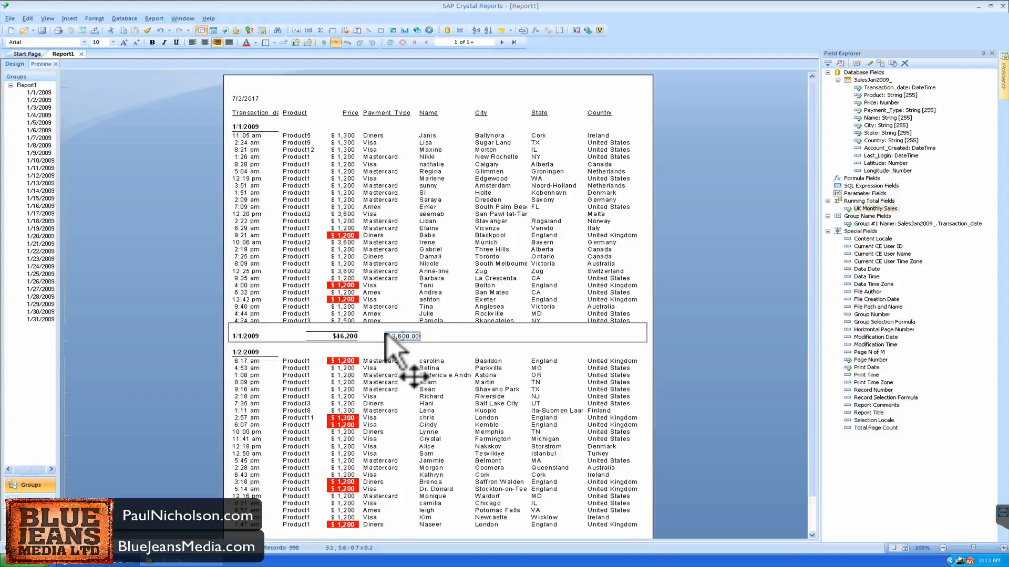
Step: Format the UK Monthly Sales total in the -1,123 number style with a floating currency symbol, and make it bold
right_click(395, 336)
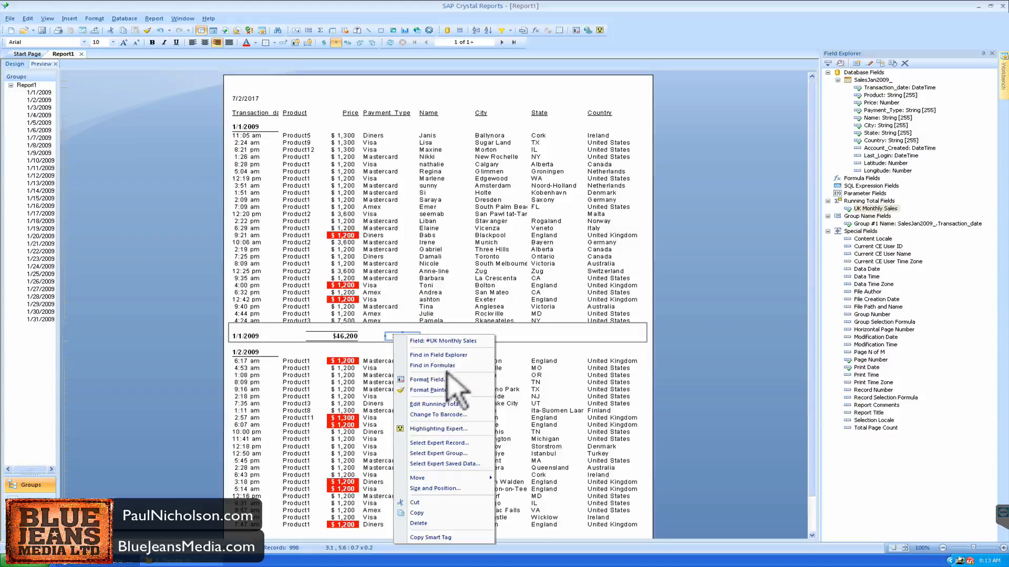
click(427, 379)
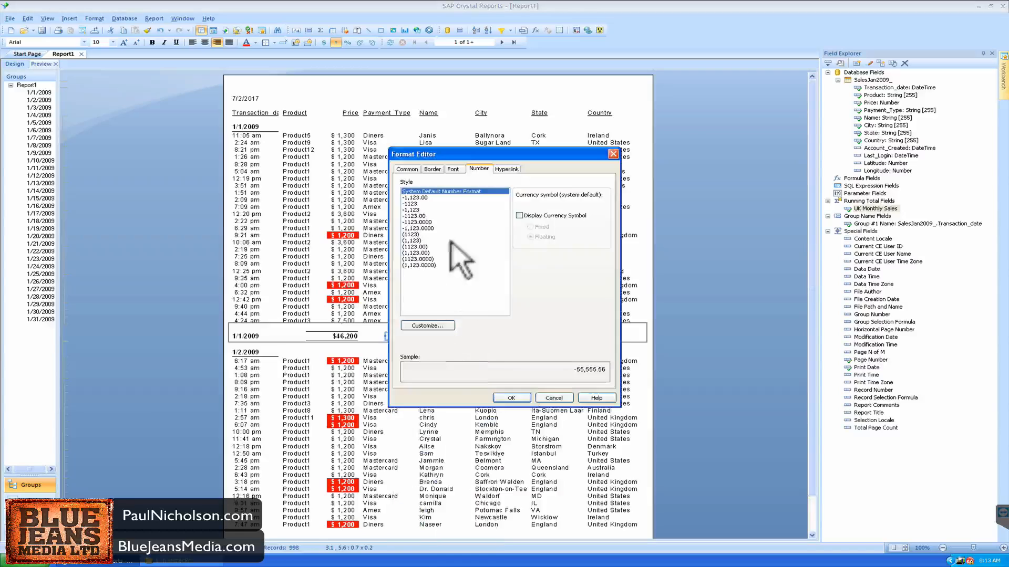
click(415, 210)
click(519, 215)
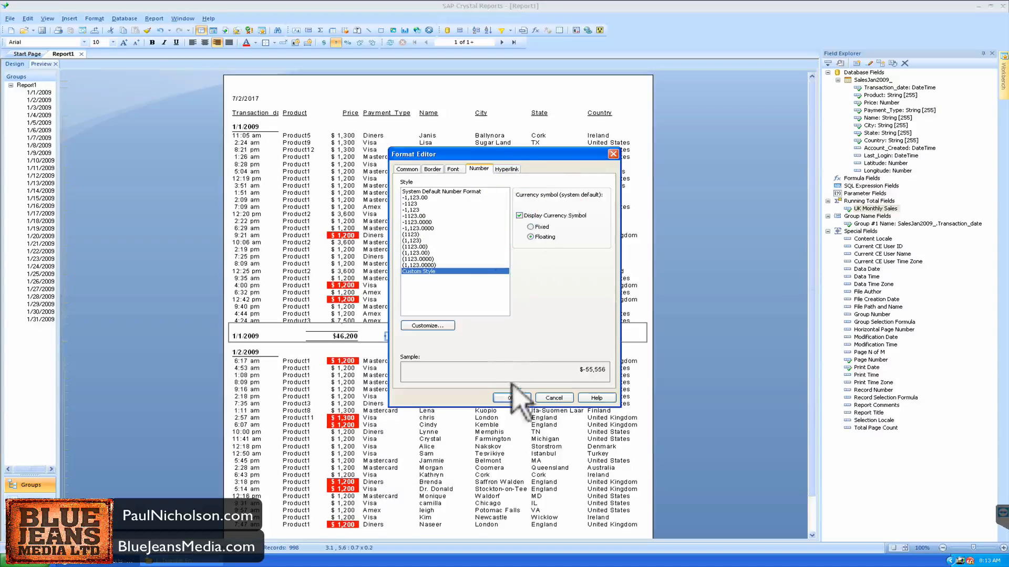
key(Return)
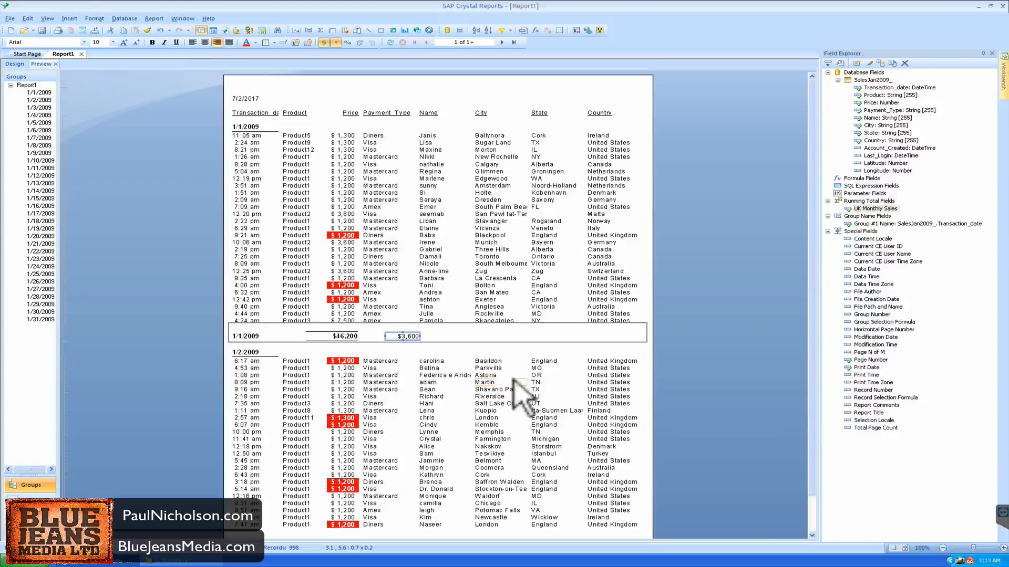
click(152, 42)
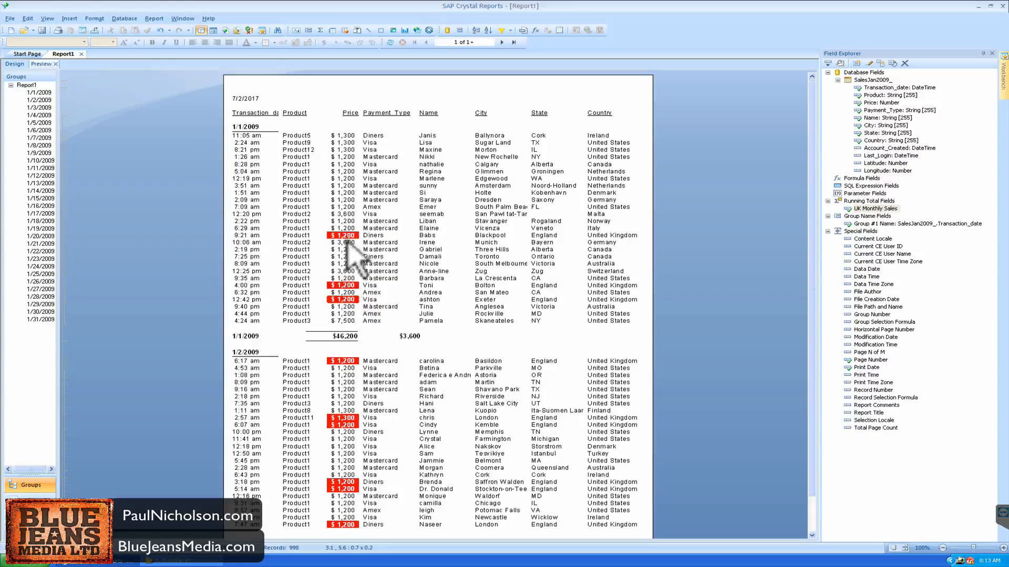
click(410, 336)
click(453, 336)
Step: Create a running total named Sales Count that summarizes SalesJan2009_.Transaction_date as a distinct count
click(867, 201)
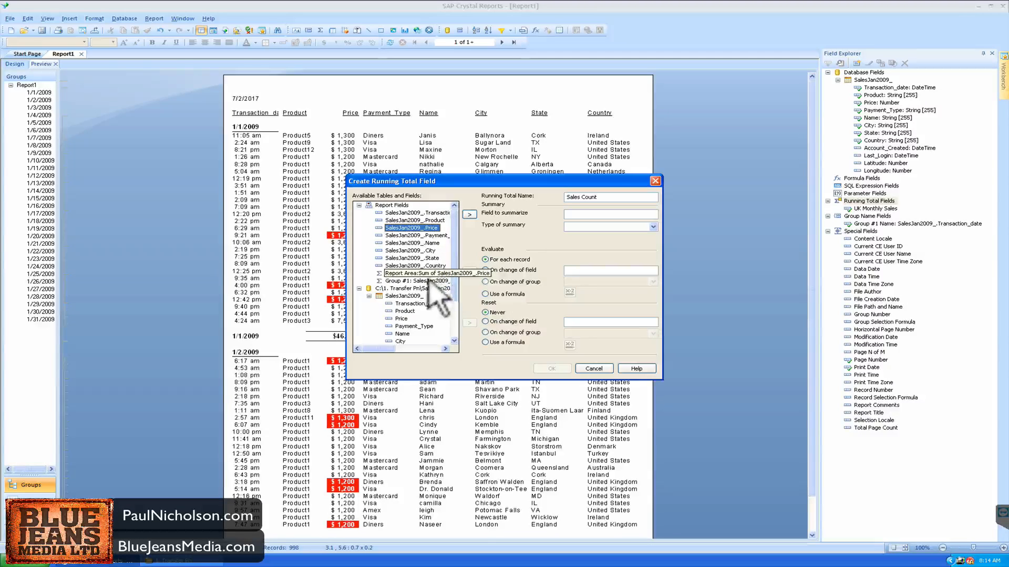
click(462, 212)
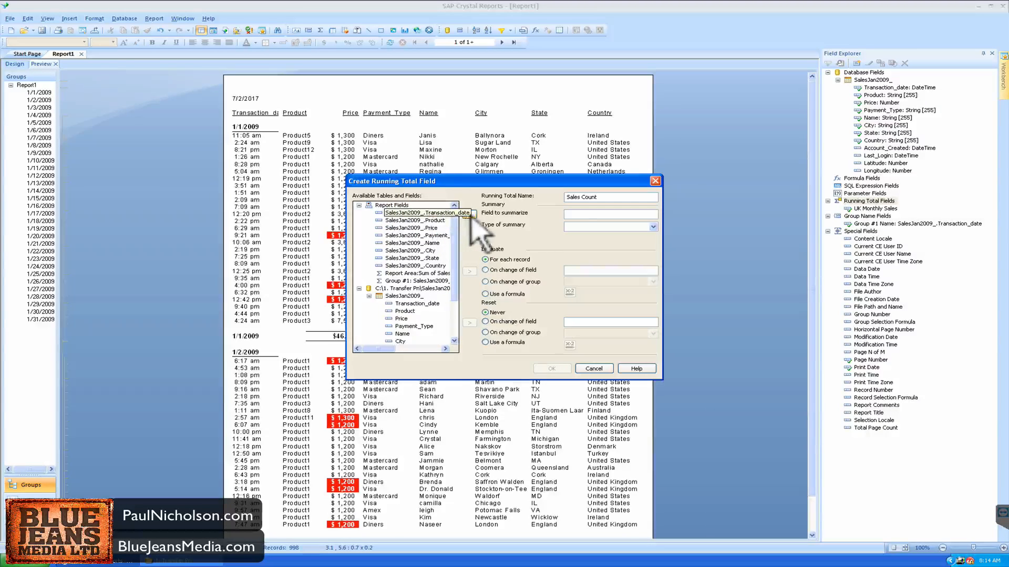
click(472, 214)
click(653, 227)
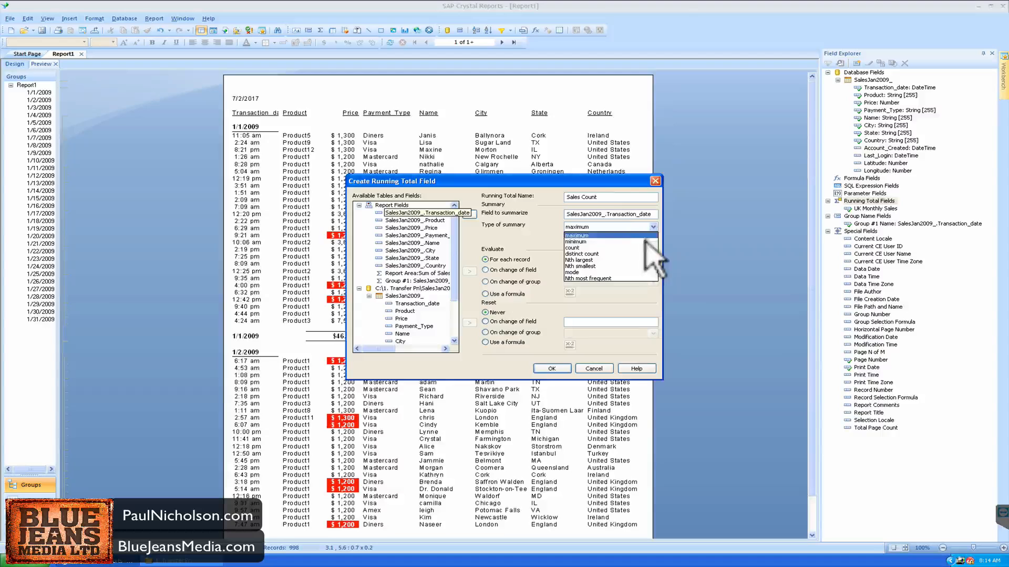
click(620, 254)
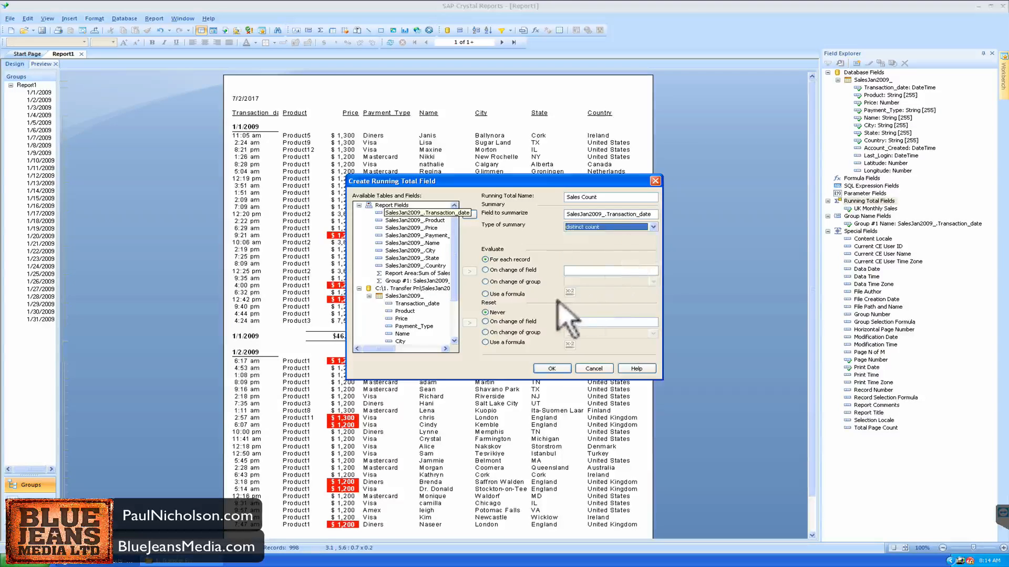
Step: Set Sales Count to evaluate with a formula, pasting in {SalesJan2009_.Country} = "United Kingdom" and saving it
click(502, 294)
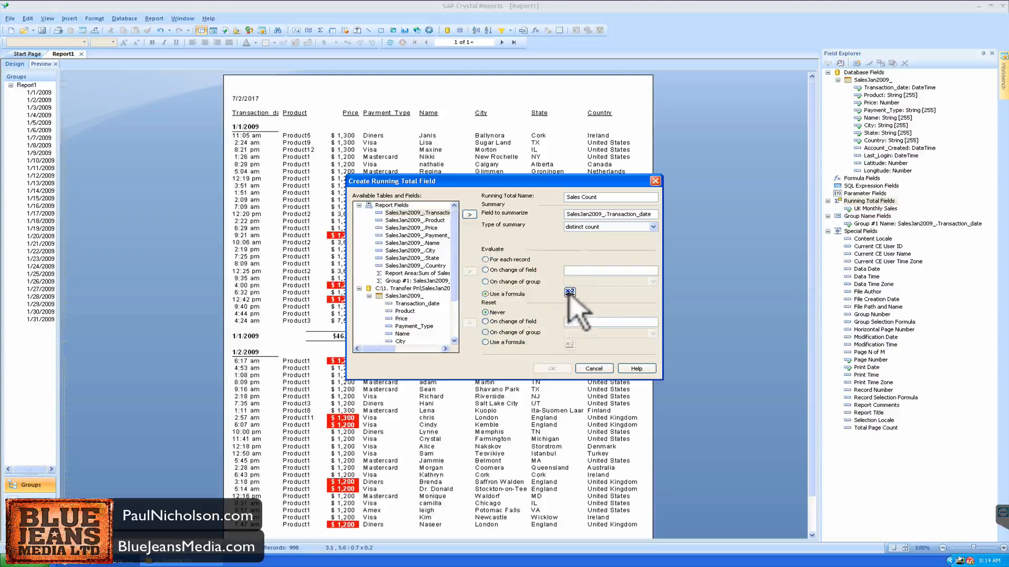
click(569, 293)
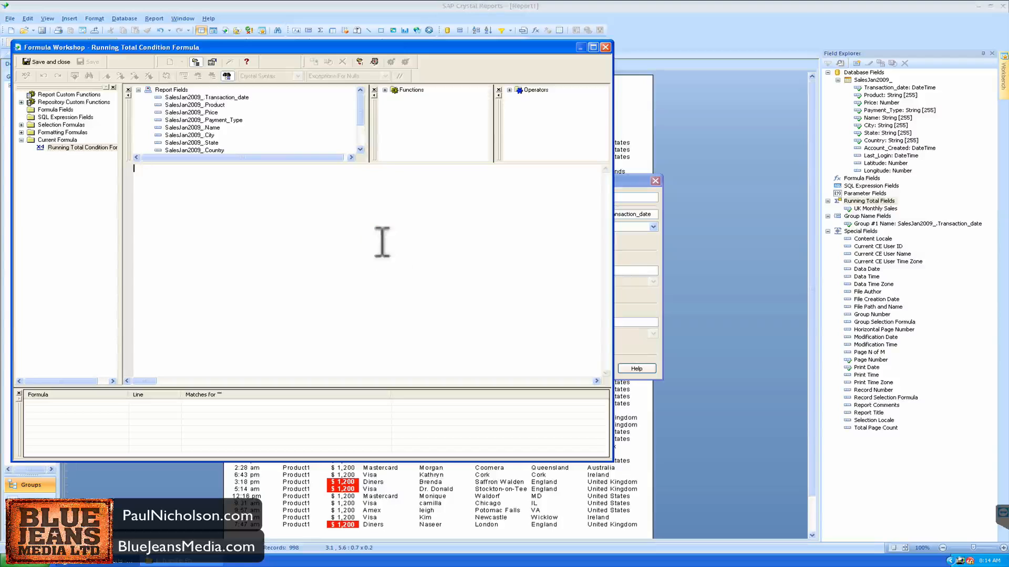
key(super+v)
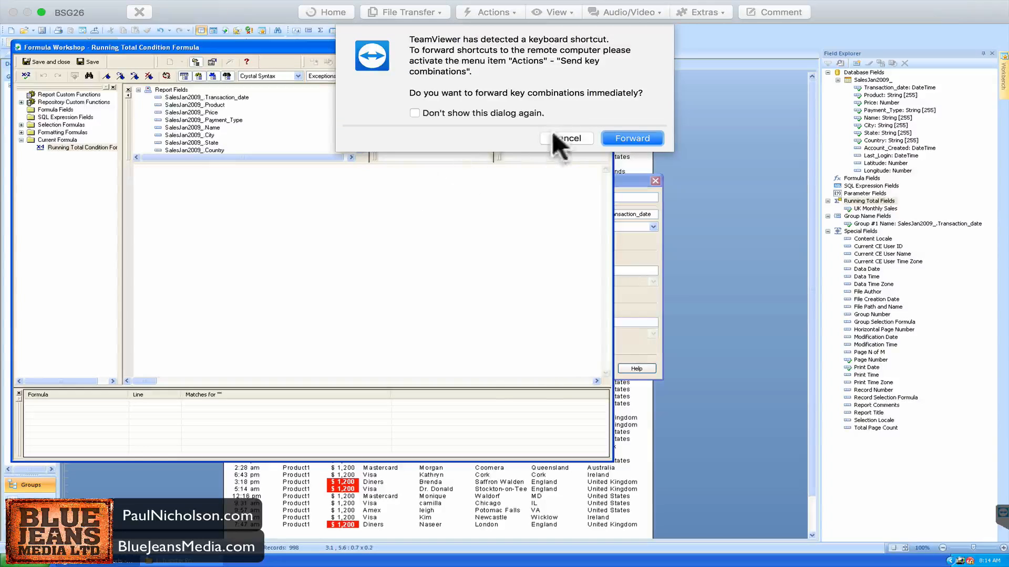
click(555, 137)
click(380, 209)
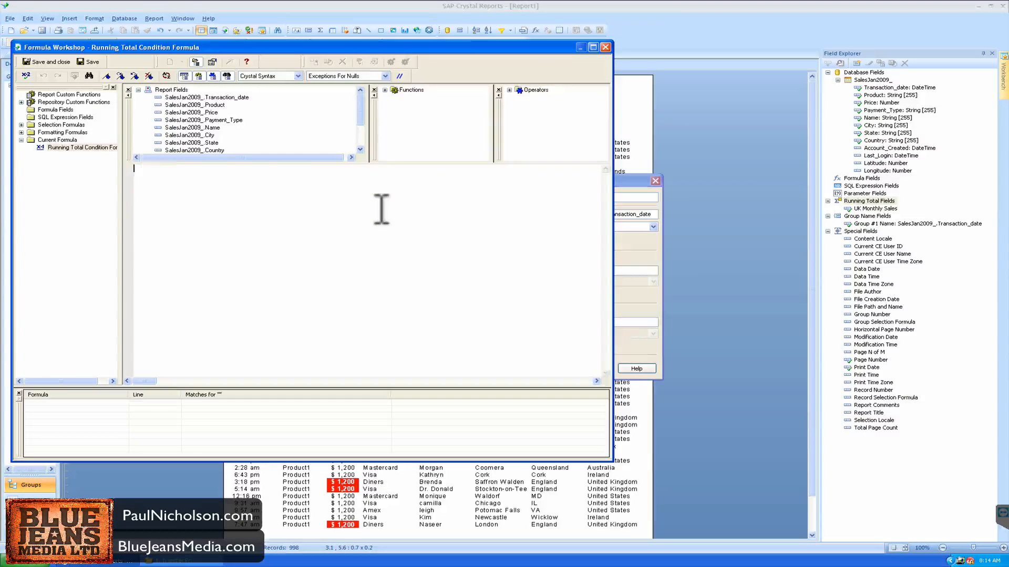
click(41, 61)
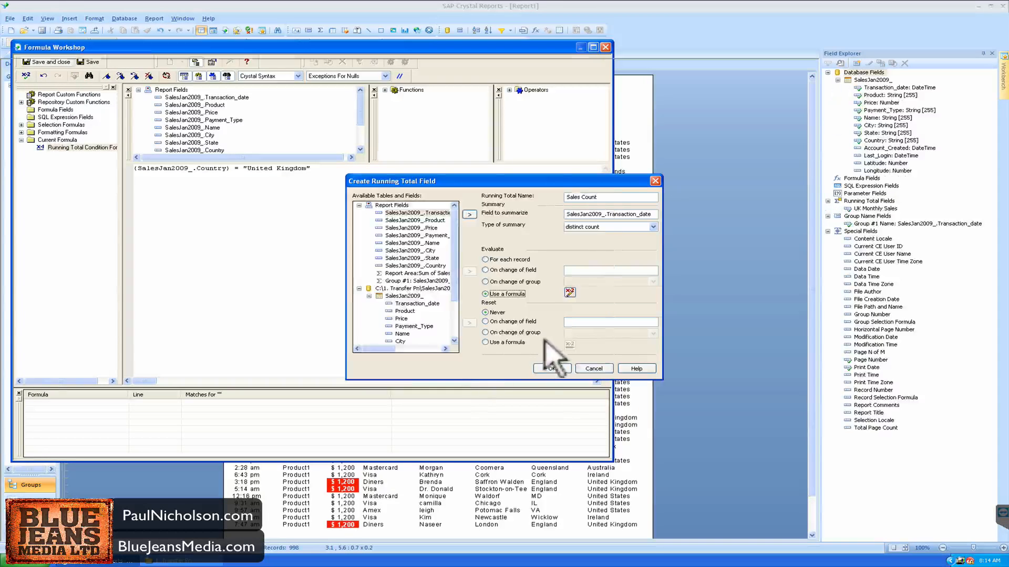
Step: Reset Sales Count on change of Group #1 and place it in the group footer beside the UK Monthly Sales total
click(528, 333)
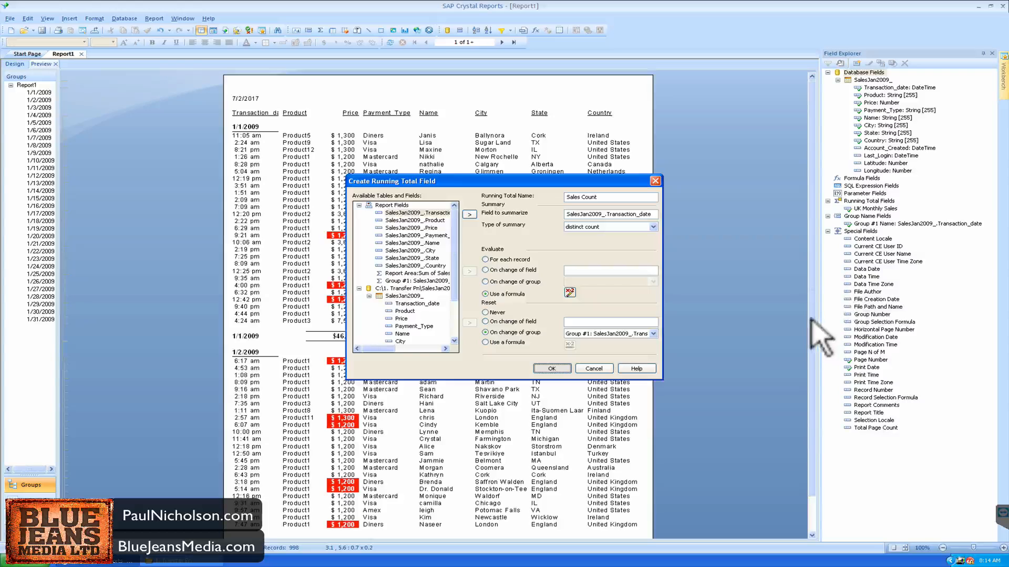
key(Return)
drag(890, 208, 436, 344)
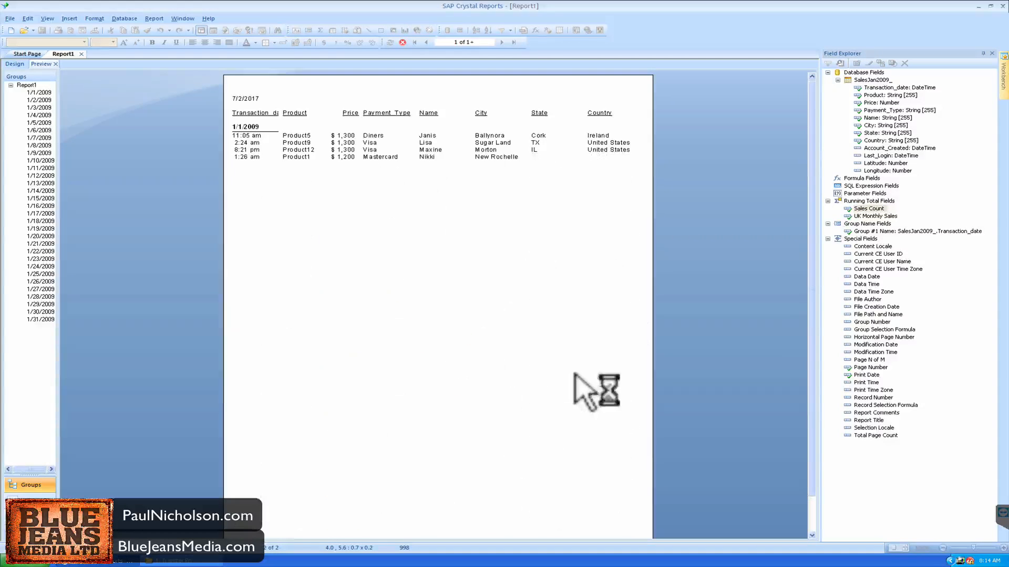
Step: Edit the Sales Count running total so that it evaluates for each record
right_click(459, 336)
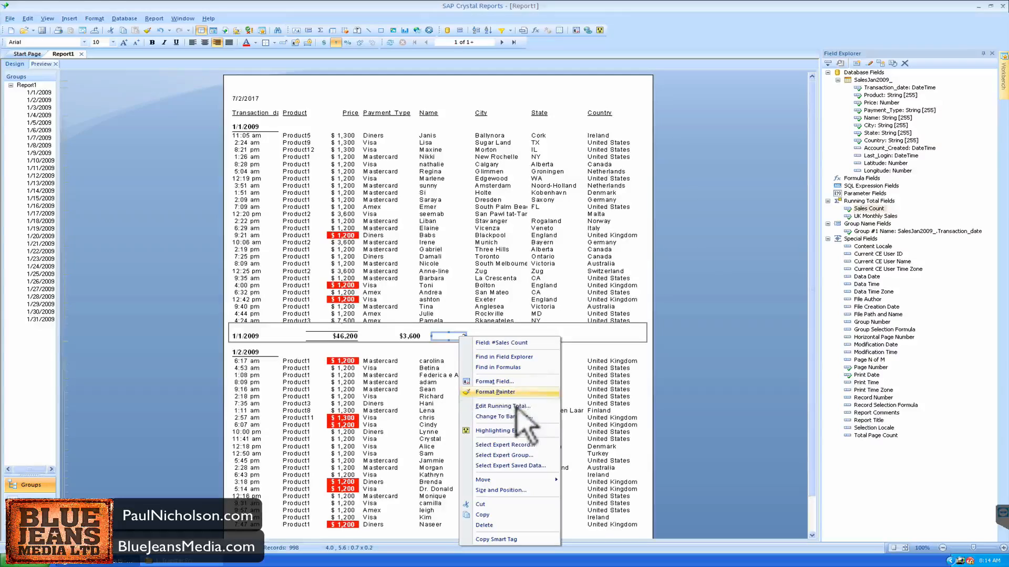
click(557, 406)
click(485, 260)
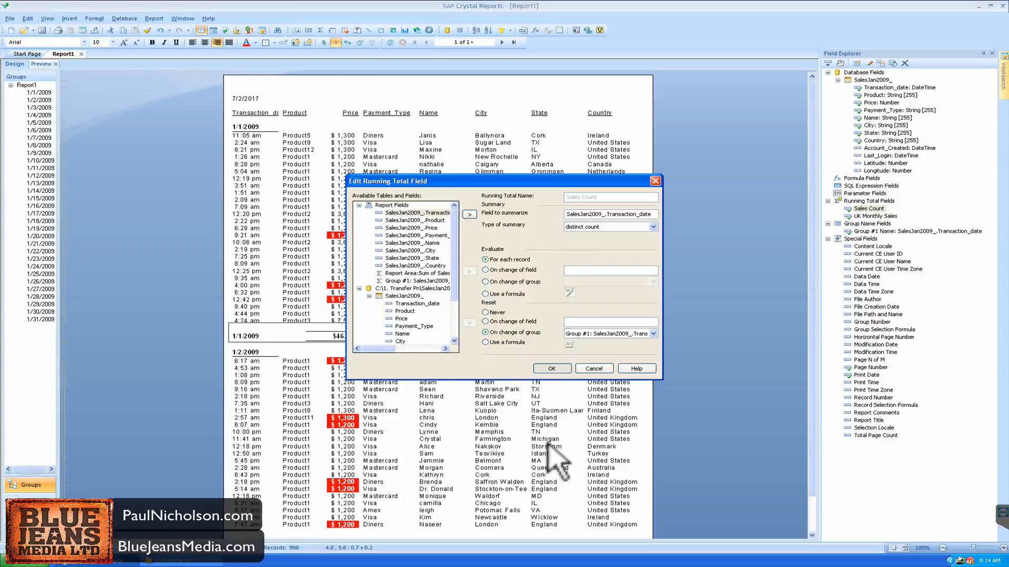
key(Return)
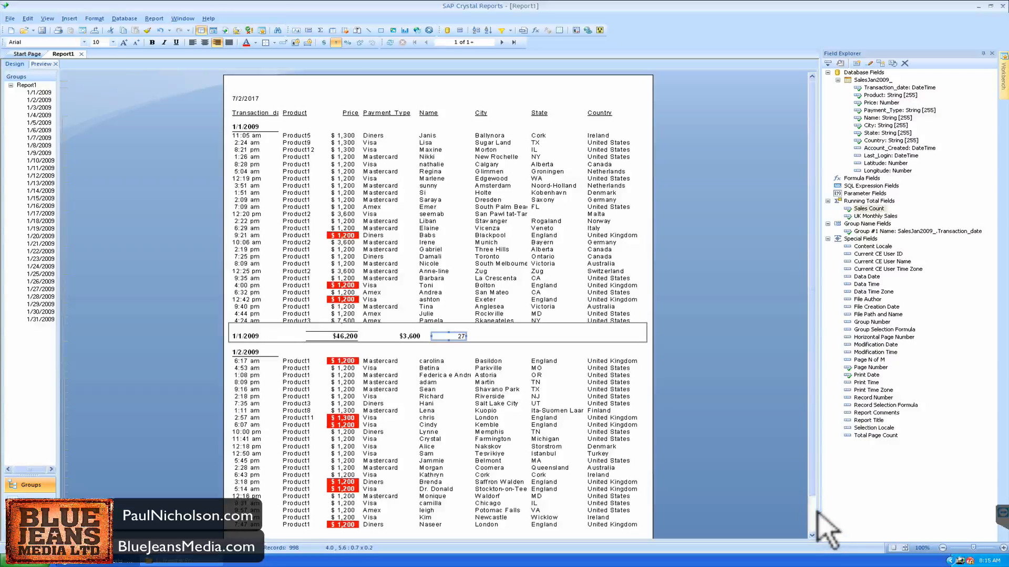
Step: Widen the Grand Total amount field in the report footer on the last page by extending its left edge
click(812, 535)
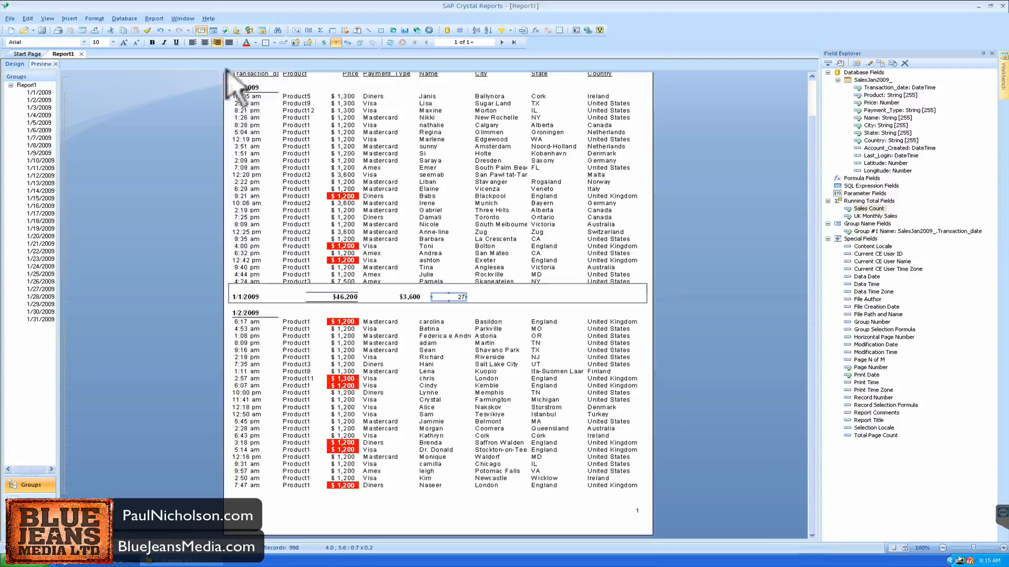
click(501, 42)
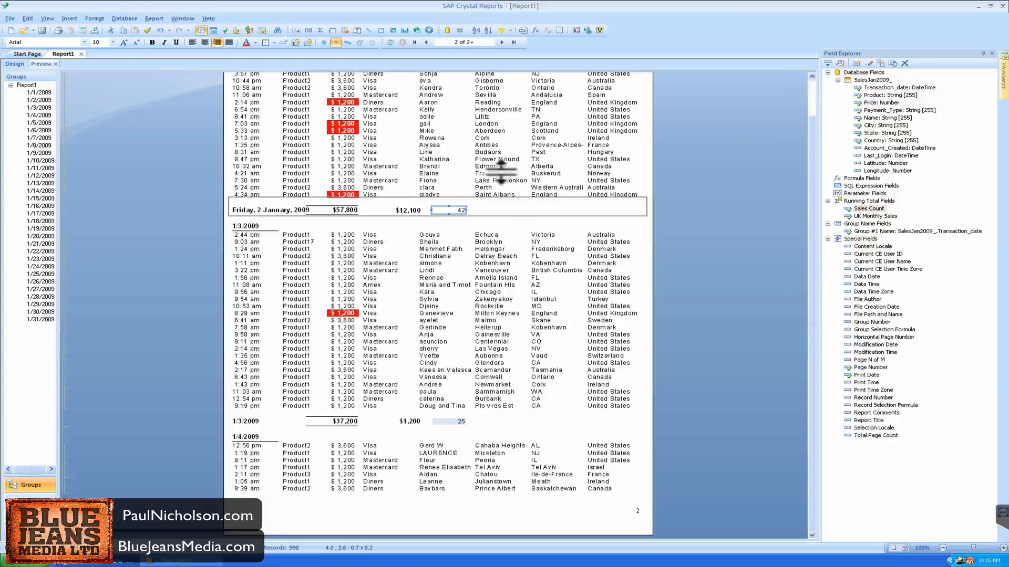
click(812, 76)
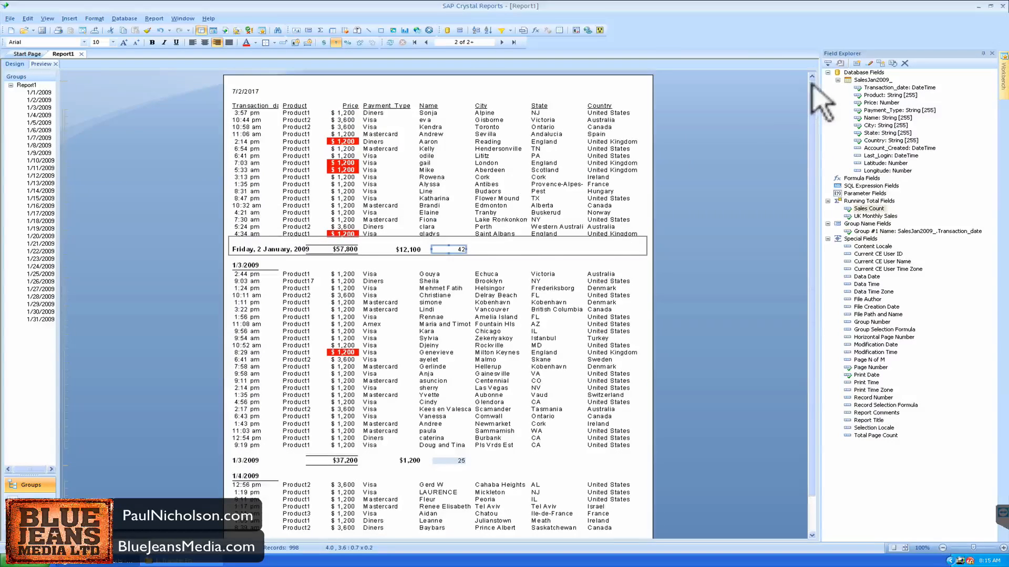
click(514, 42)
click(338, 286)
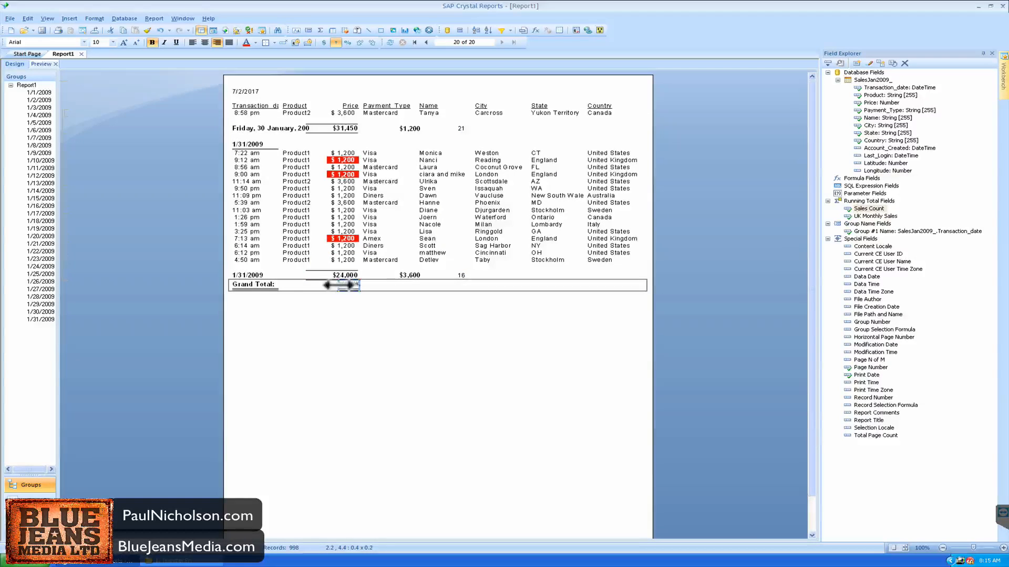
drag(339, 285, 297, 286)
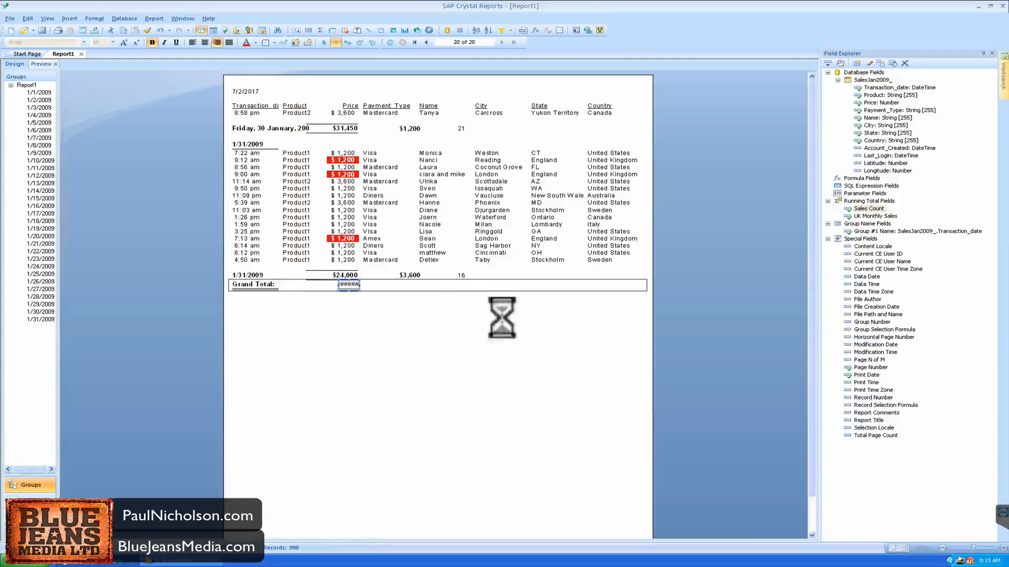
Step: Create a running total named UK Sales Total that sums SalesJan2009_.Price
double_click(857, 201)
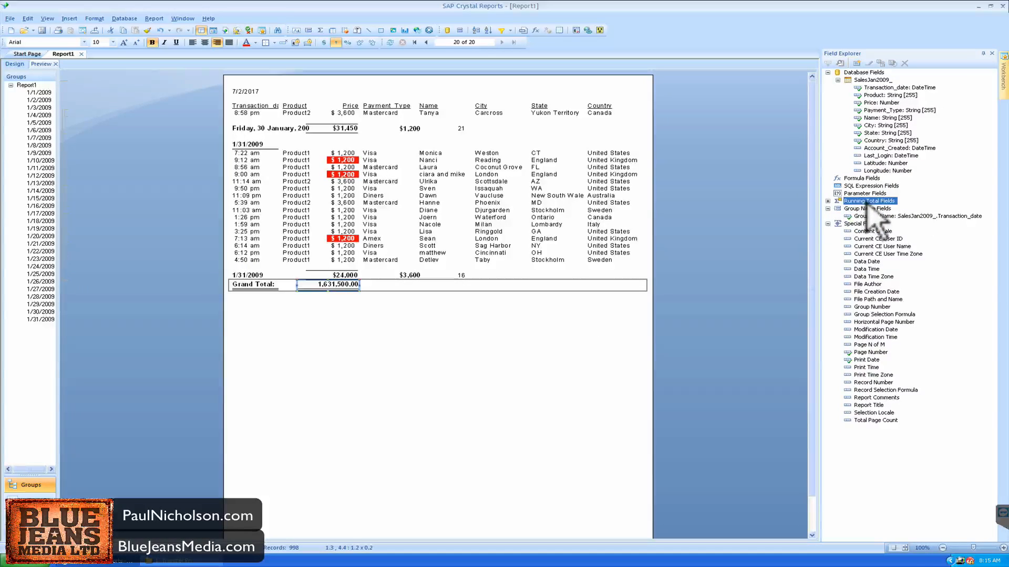
click(829, 208)
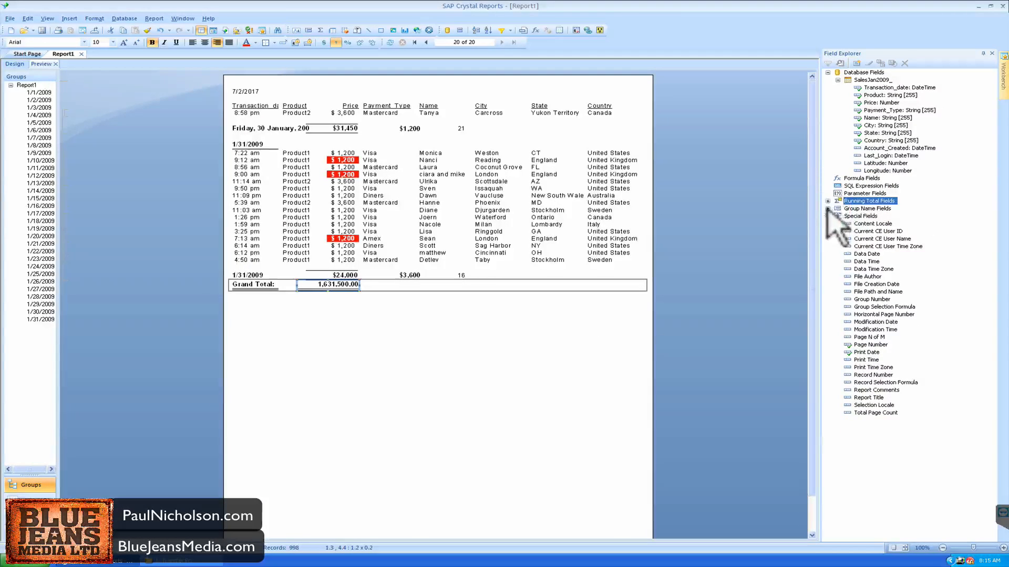
click(828, 209)
click(876, 206)
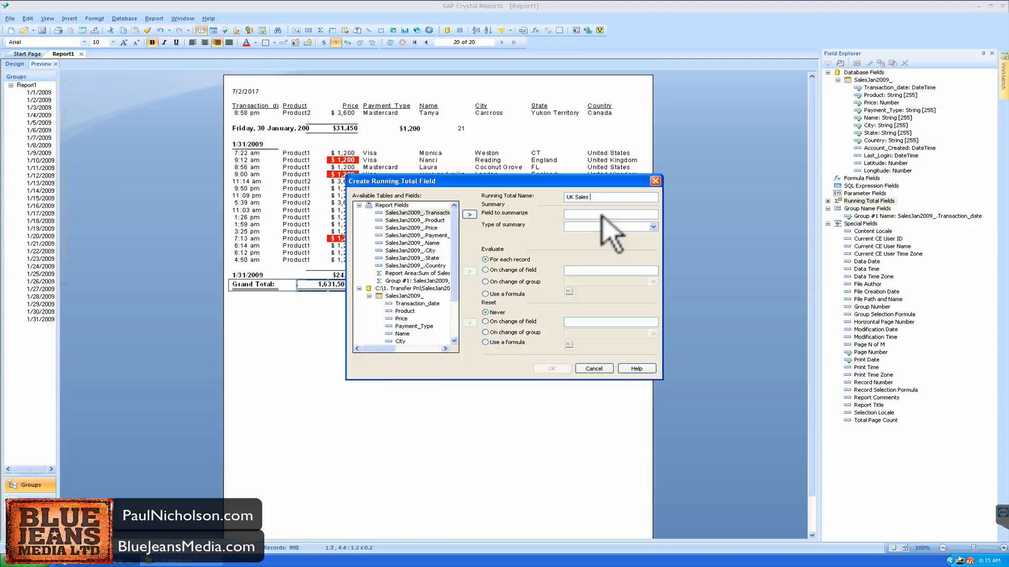
click(412, 228)
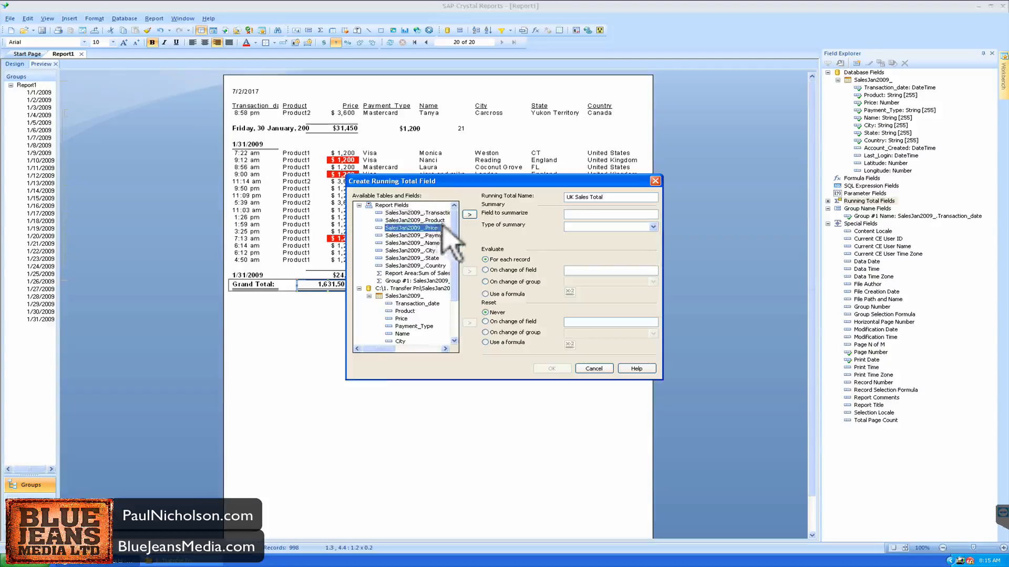
click(470, 214)
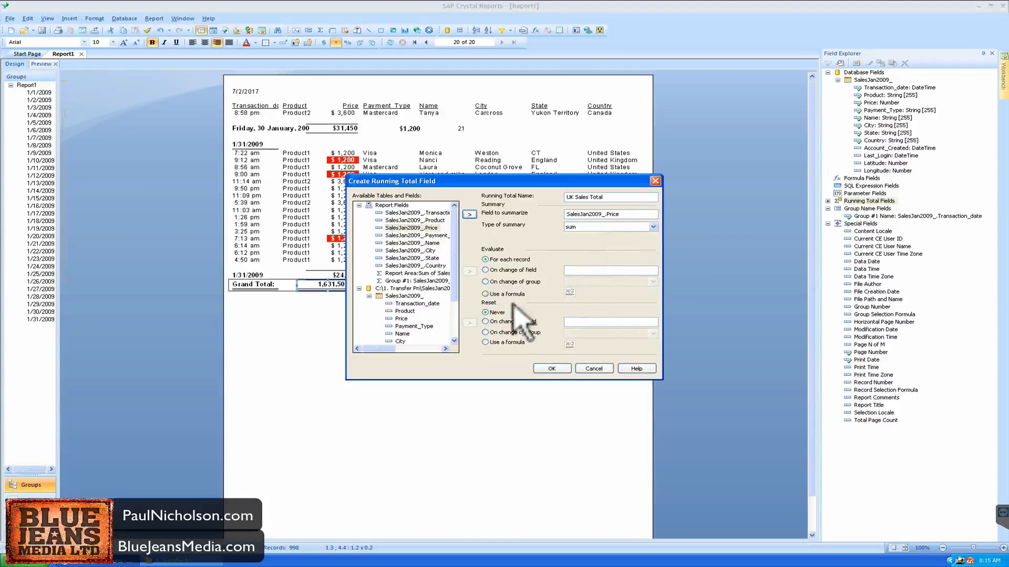
Step: Evaluate UK Sales Total with the formula {SalesJan2009_.Country} = "United Kingdom", never reset it, and create the field
click(492, 294)
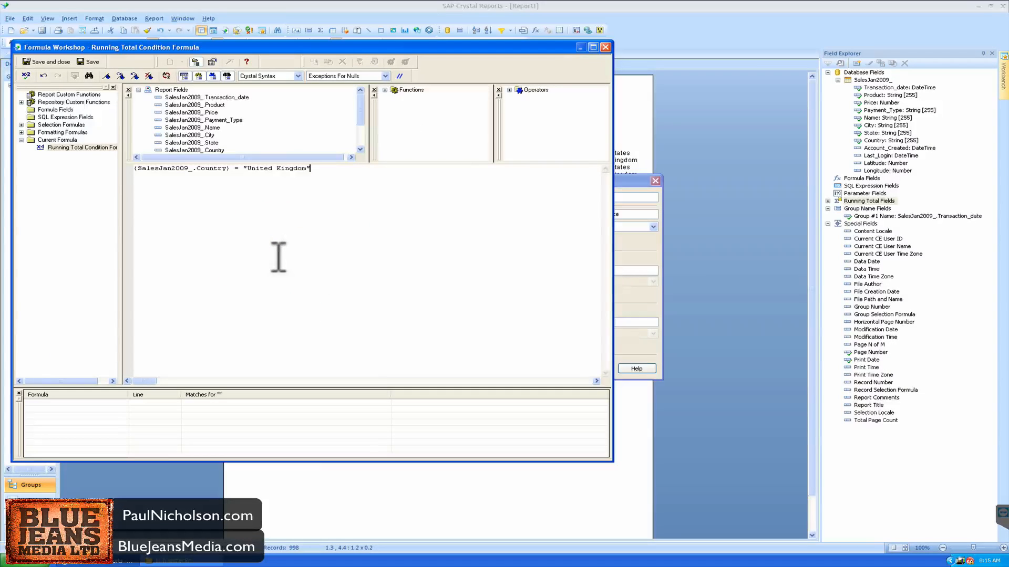
click(52, 62)
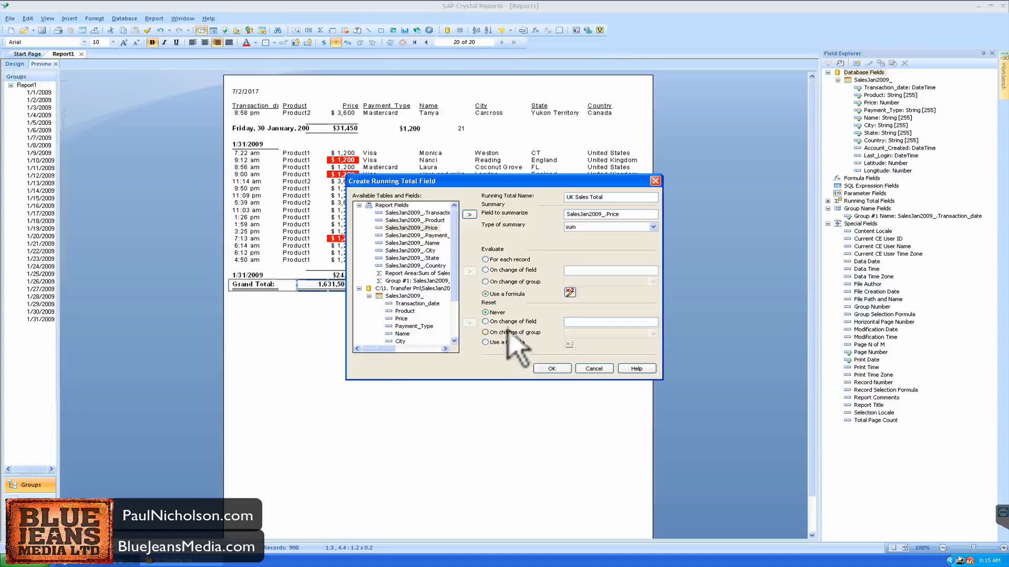
click(549, 370)
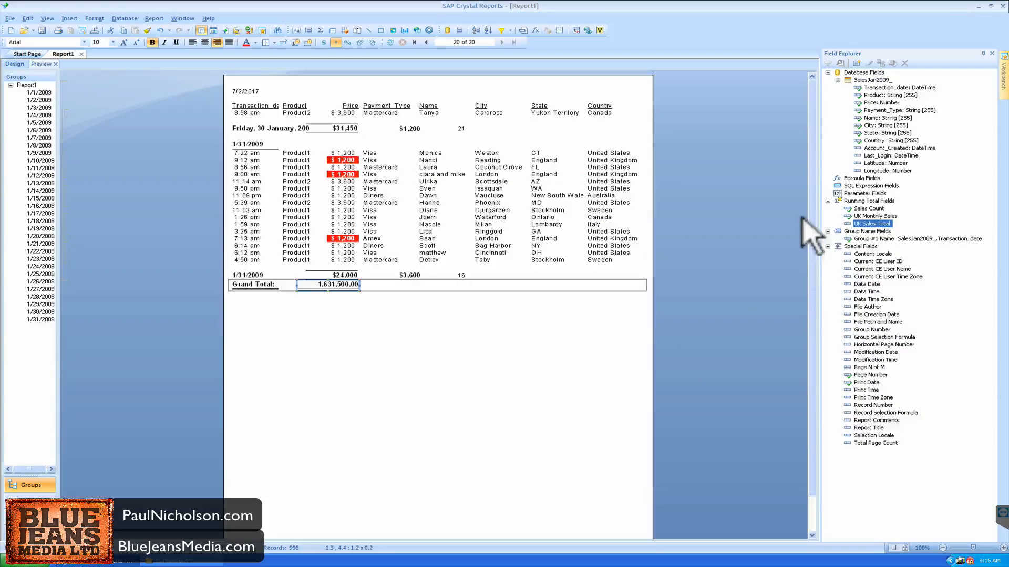
Step: Place UK Sales Total in the report footer beside the Grand Total amount and widen it by extending its left edge
drag(872, 224, 399, 289)
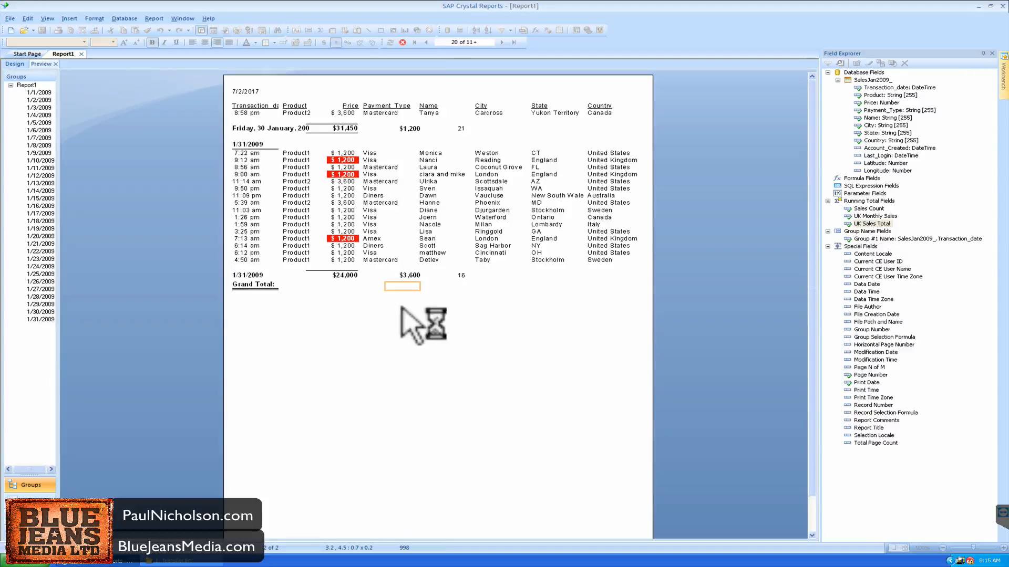
click(386, 287)
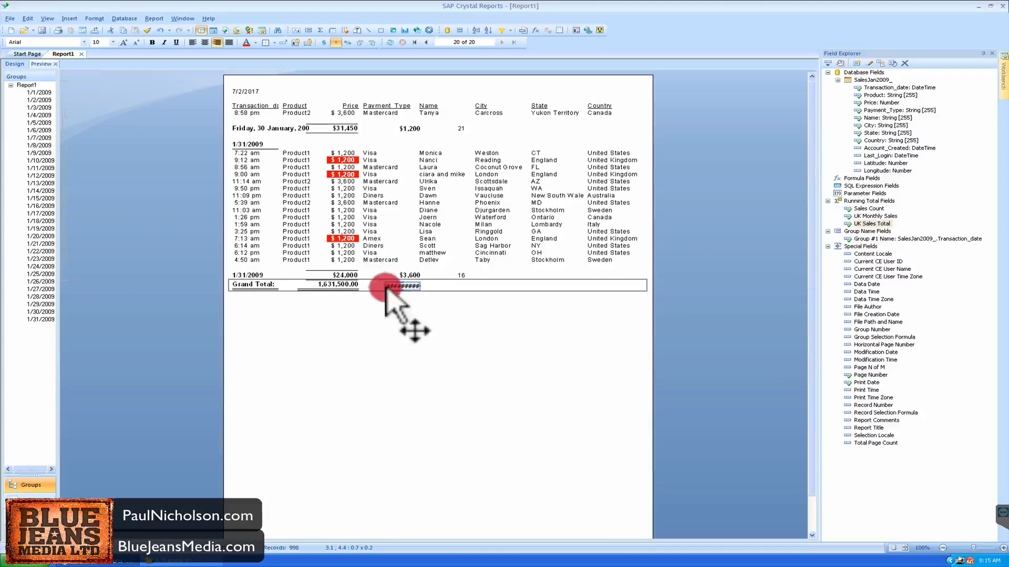
mouse_move(384, 287)
mouse_down()
mouse_move(368, 288)
mouse_move(392, 287)
mouse_up()
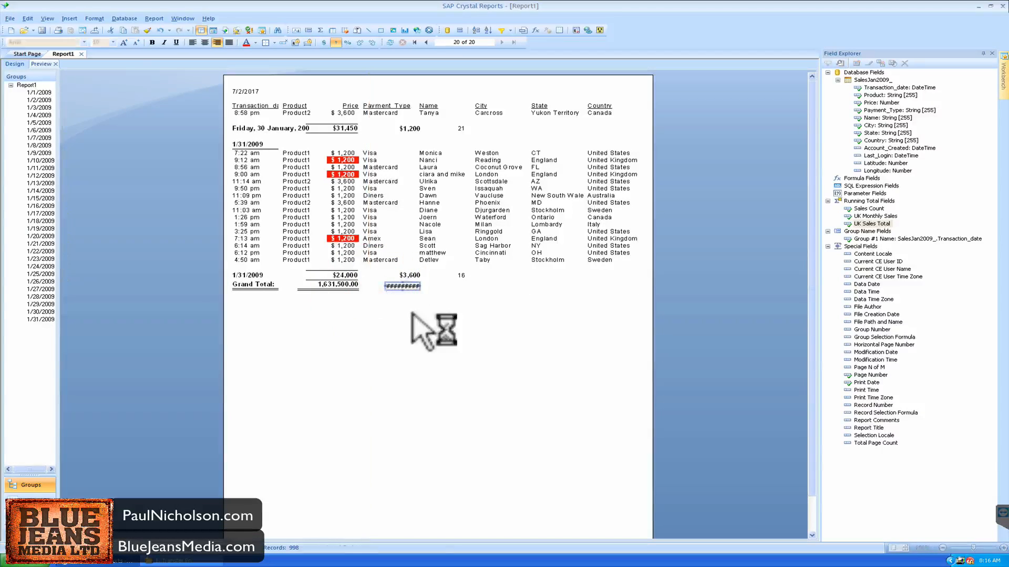
right_click(400, 283)
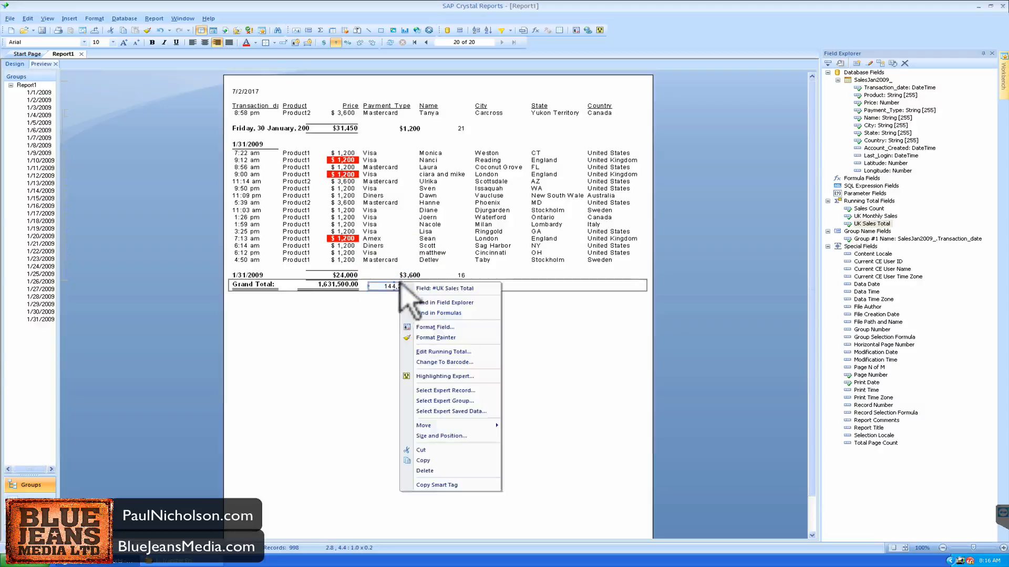
click(446, 351)
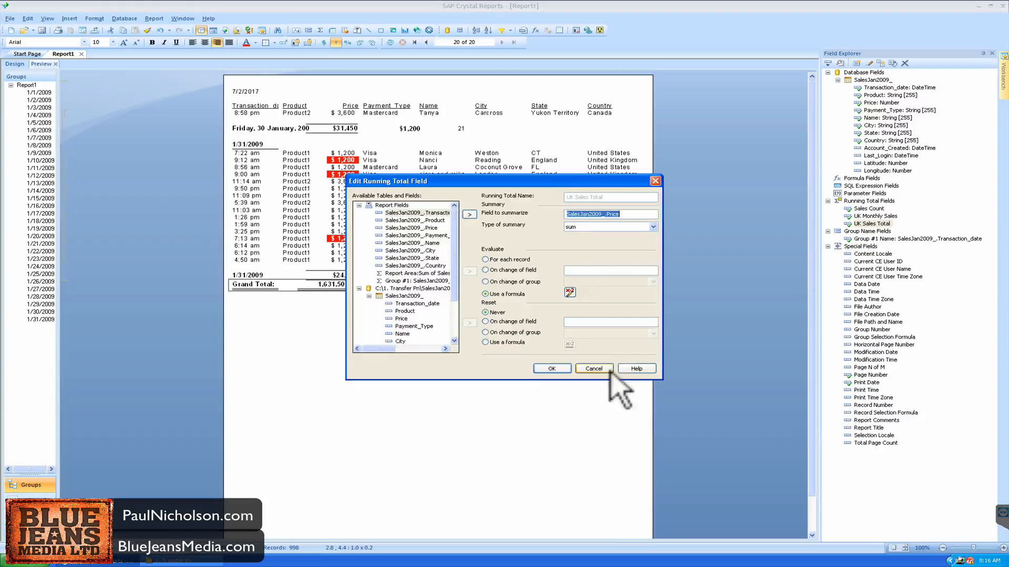
key(Escape)
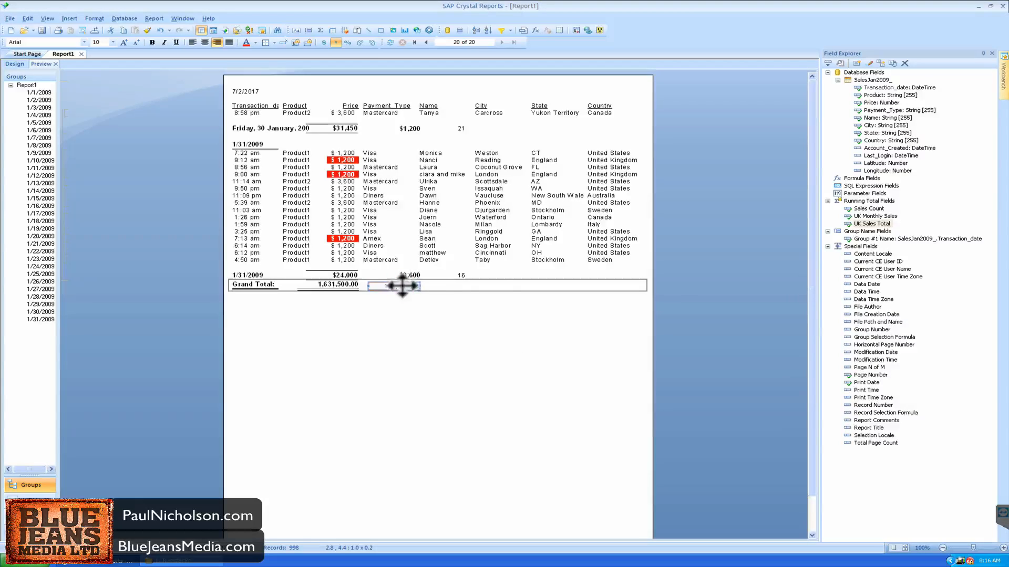
Step: Format the UK Sales Total field in the report footer with a currency symbol and no decimals
right_click(403, 285)
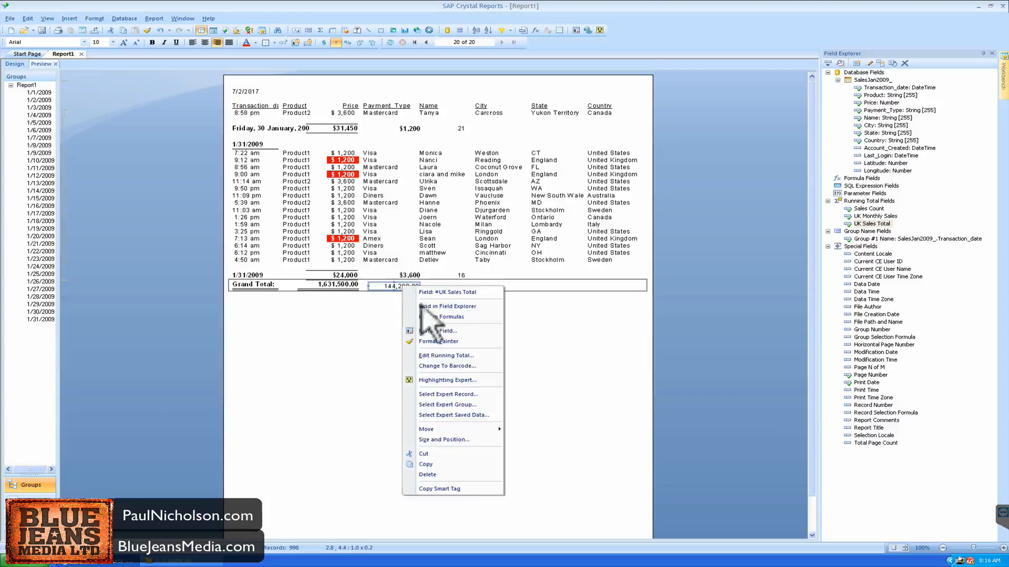
click(432, 331)
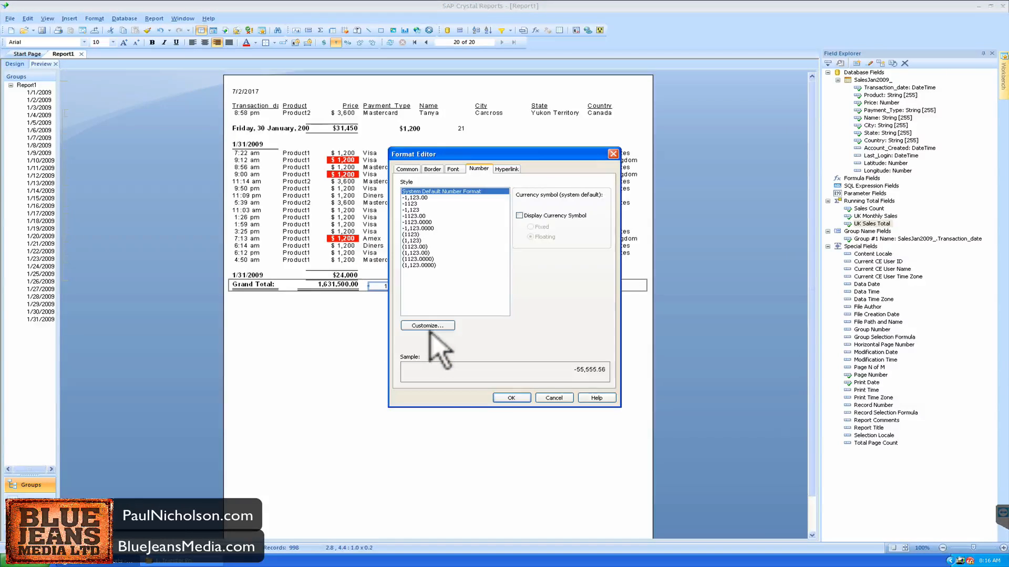
click(519, 216)
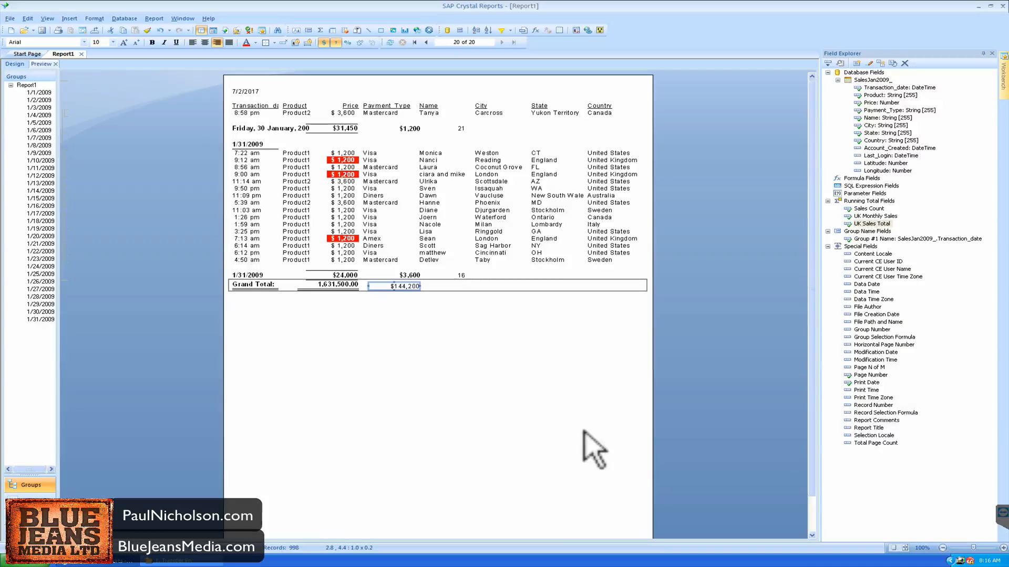
Step: Filter the report to records whose Product is equal to Product1 and refresh the data
click(297, 259)
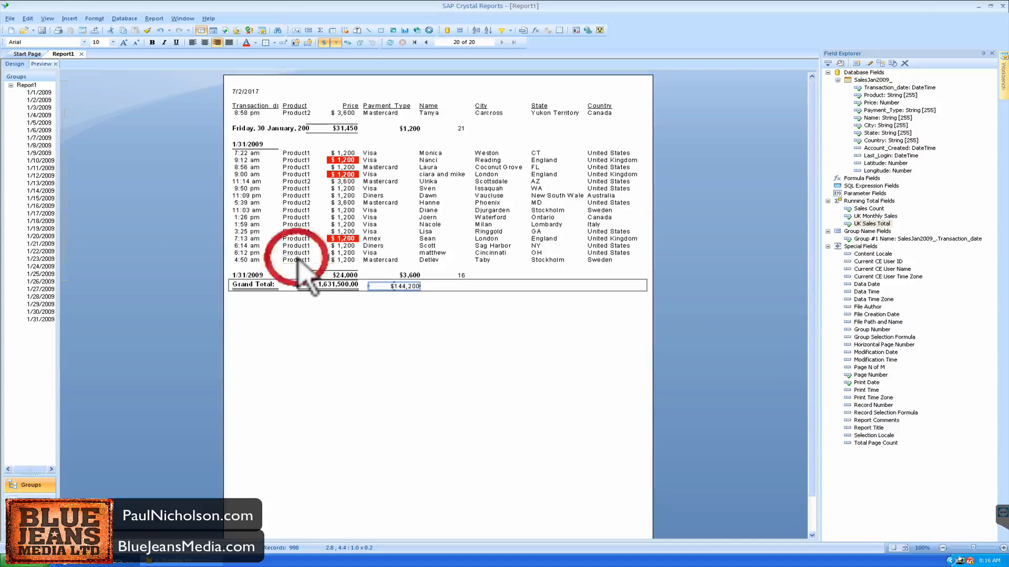
click(505, 32)
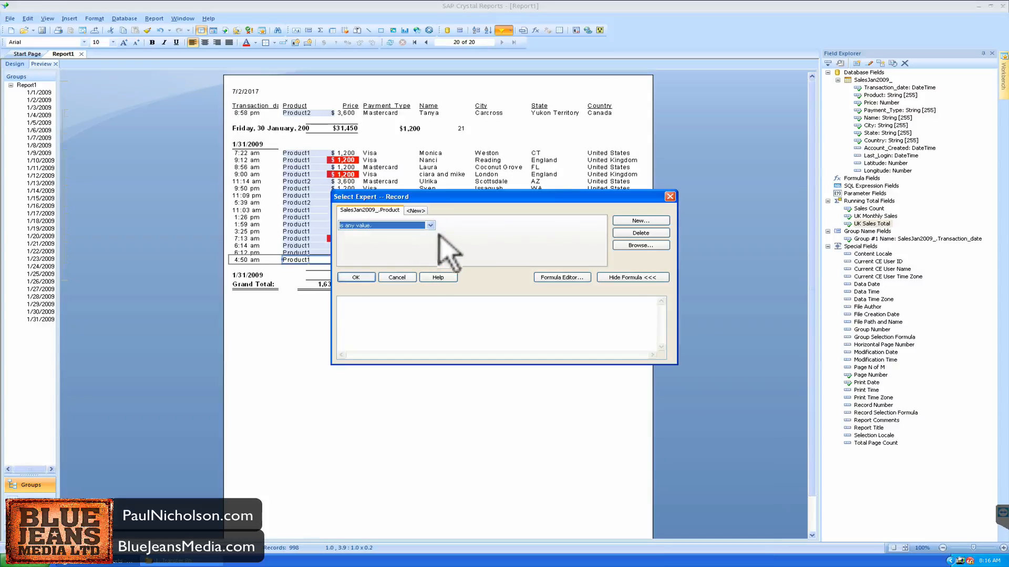
click(430, 226)
click(435, 236)
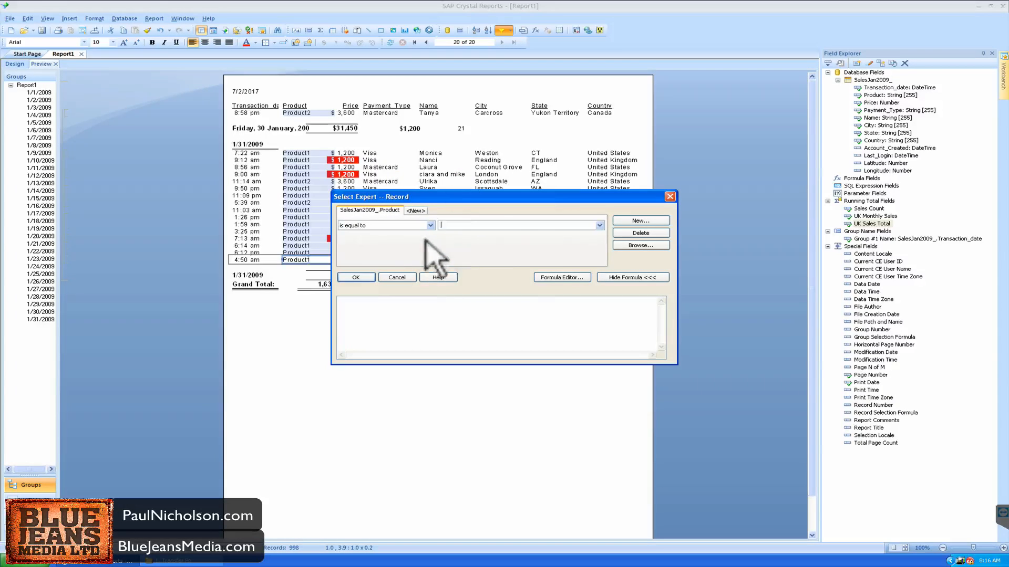
click(599, 225)
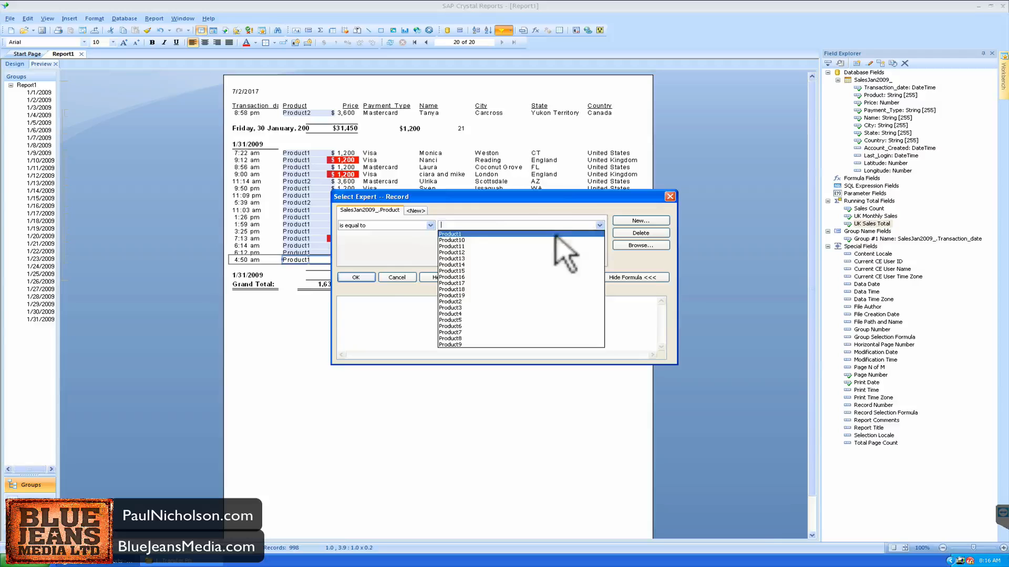
click(555, 234)
click(357, 277)
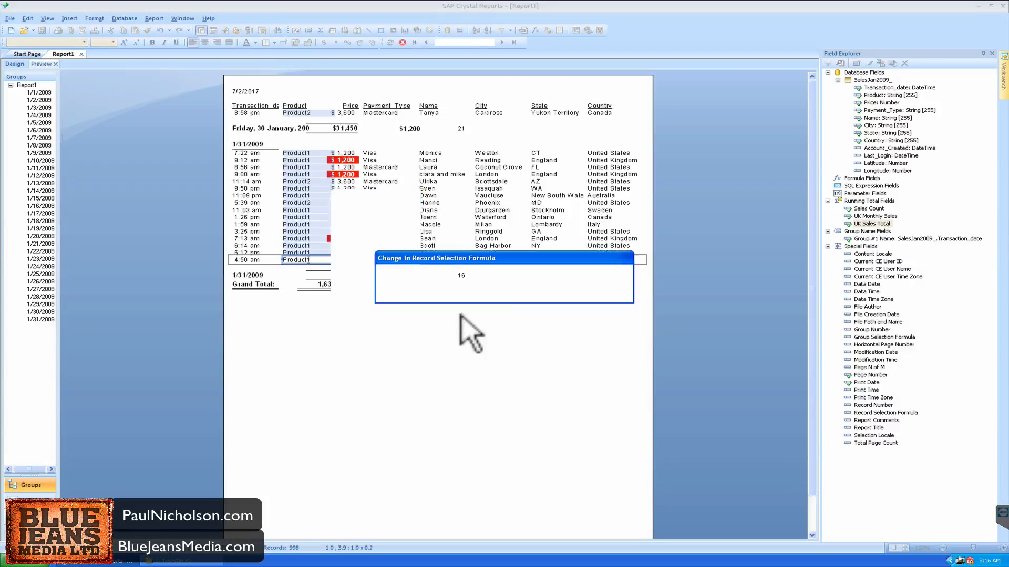
click(531, 290)
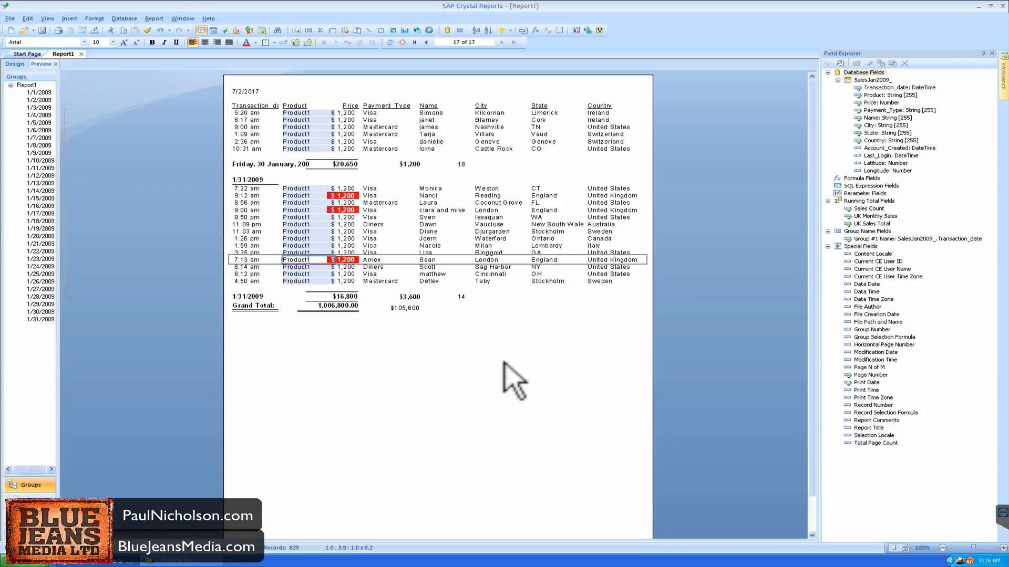
Step: Add a record selection condition that Transaction_date is less than 1/4/2009 and apply it using the saved data
click(252, 239)
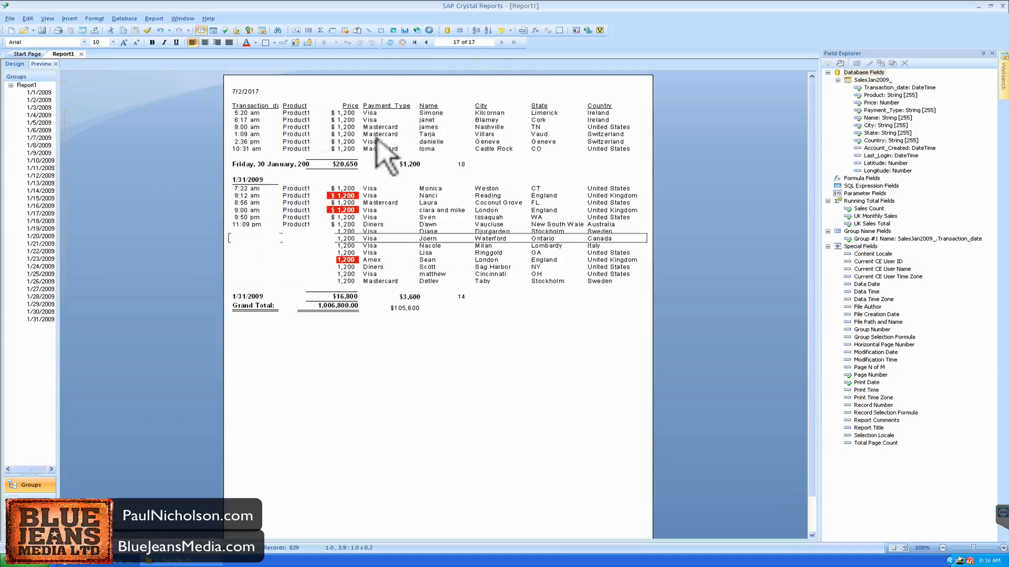
click(502, 31)
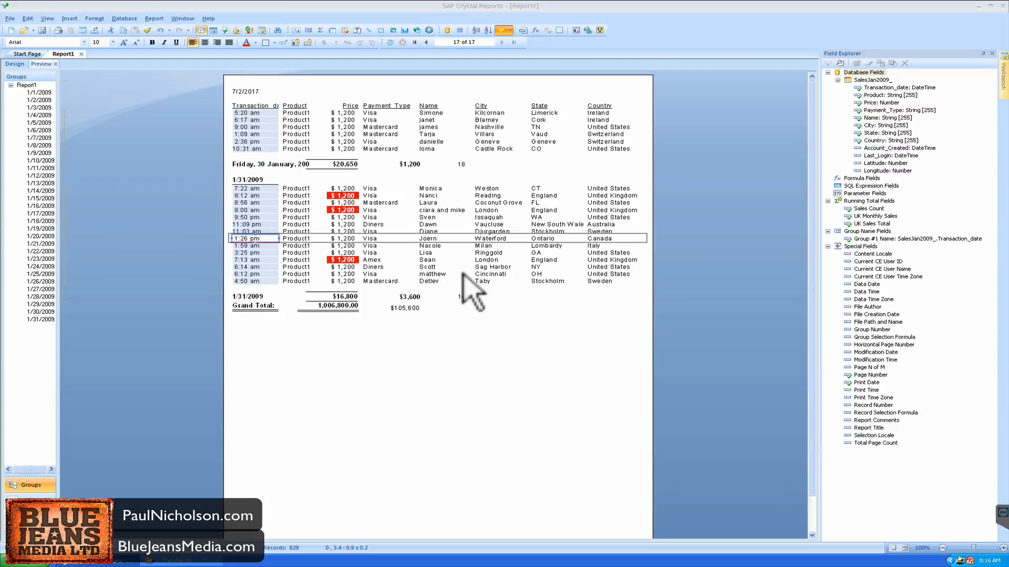
click(430, 225)
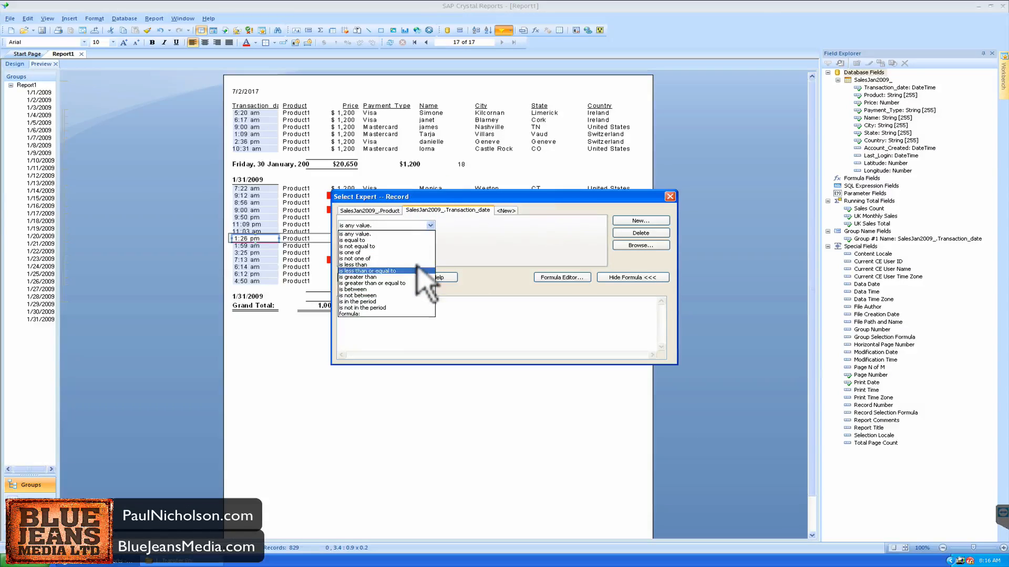
click(420, 265)
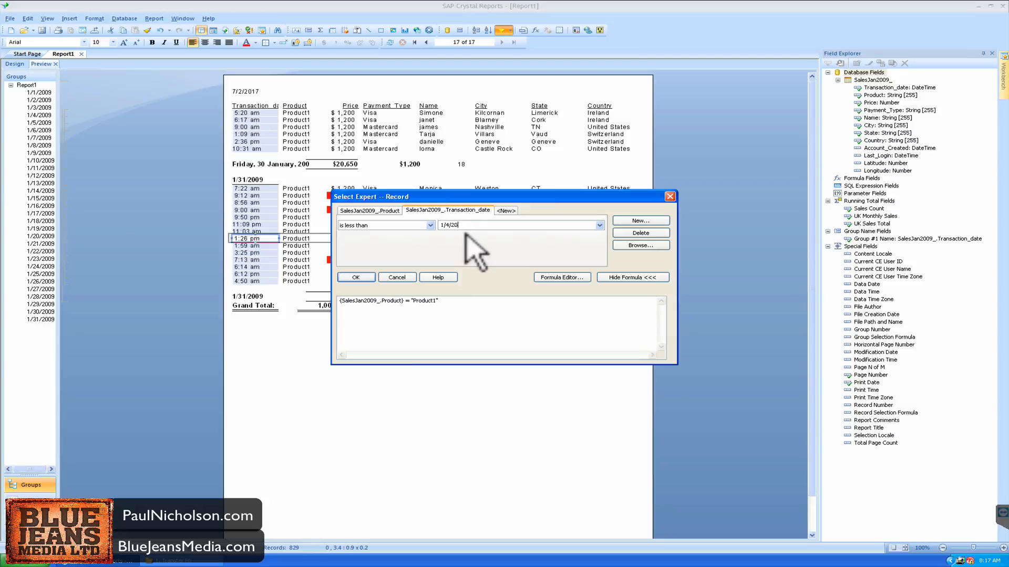
text(1/4/2009)
click(356, 277)
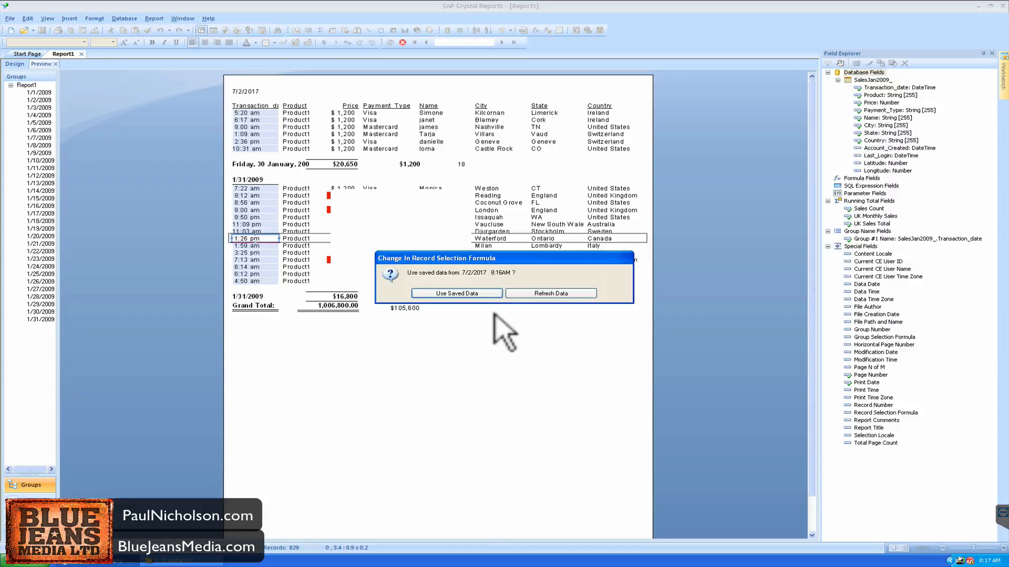
key(Return)
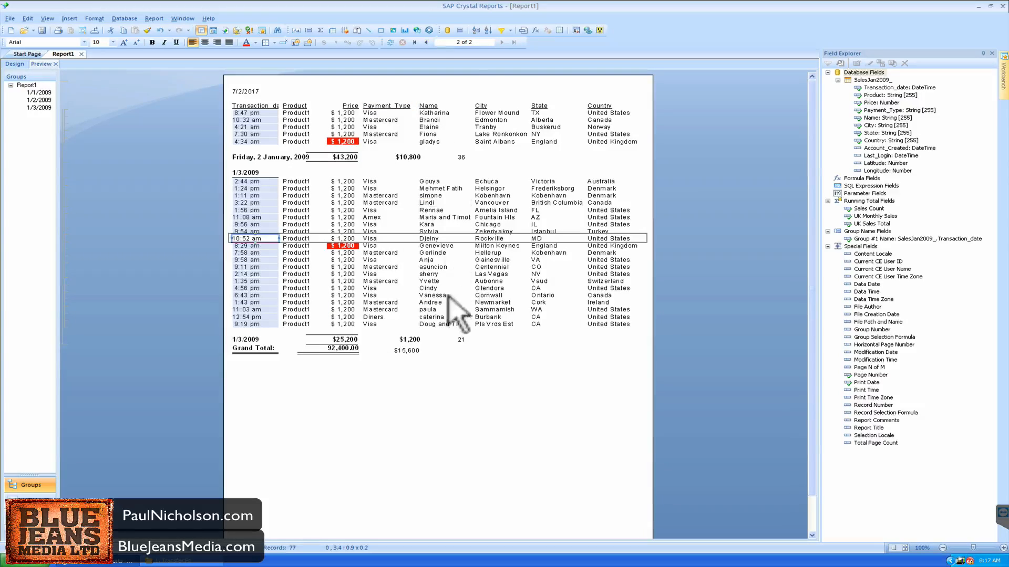
Step: Delete the Transaction_date and Product record selection conditions and refresh the report data
click(501, 29)
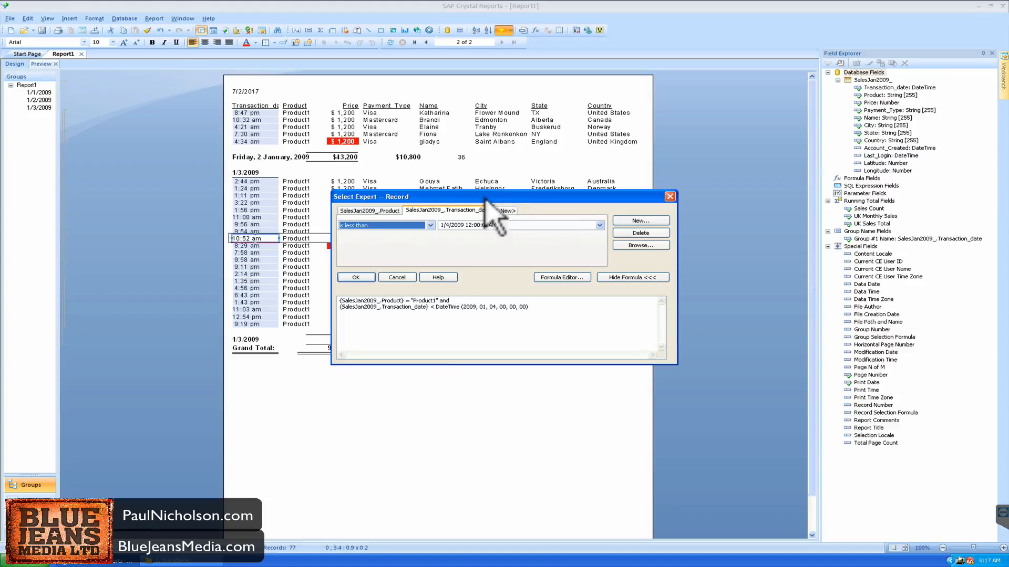
click(637, 234)
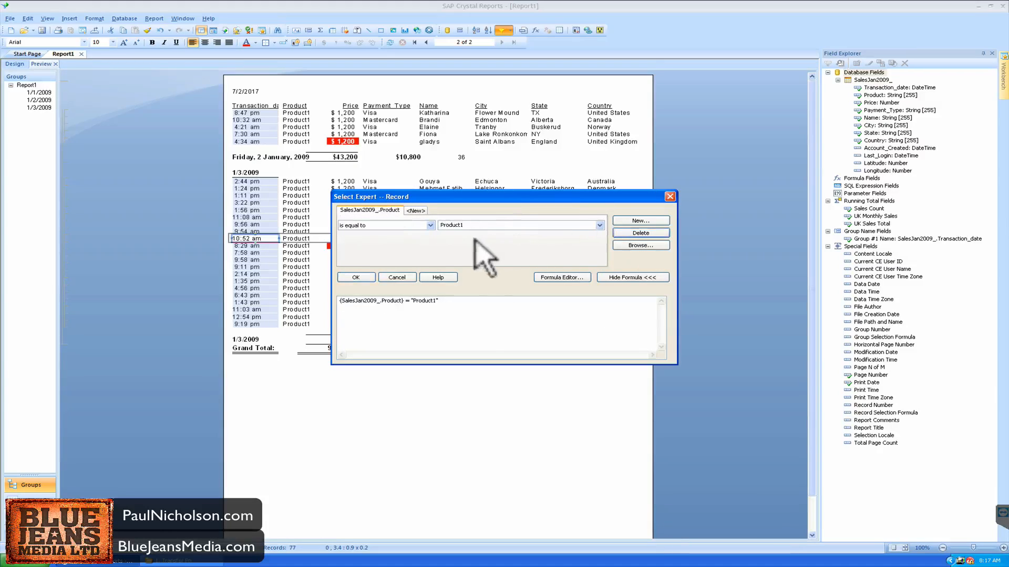
click(641, 232)
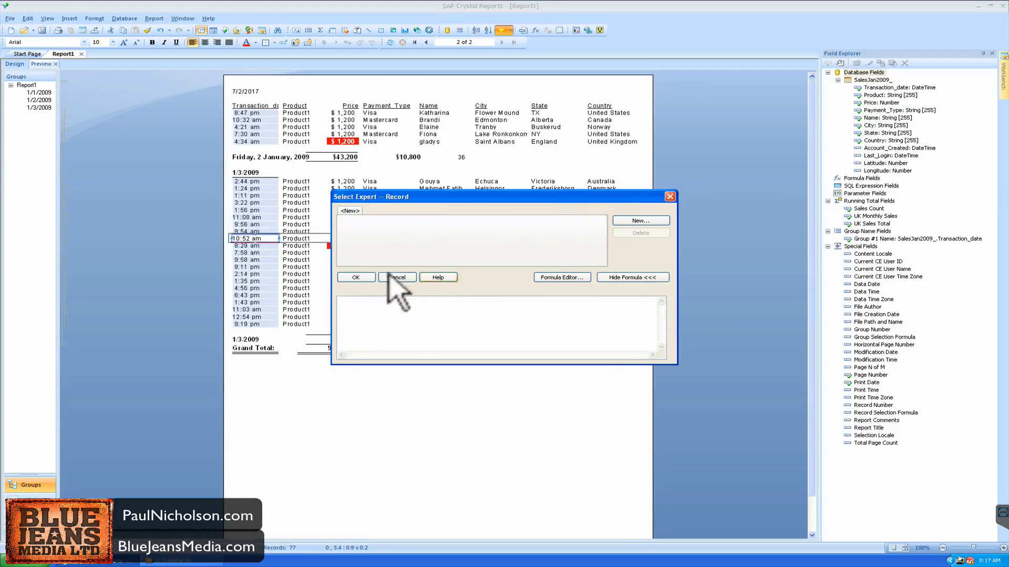
click(404, 275)
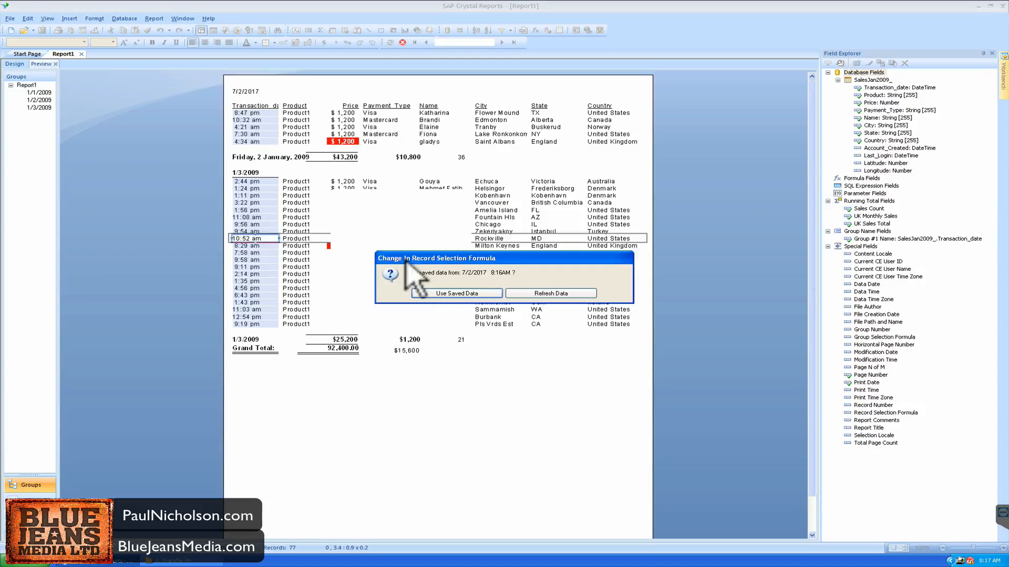
click(544, 294)
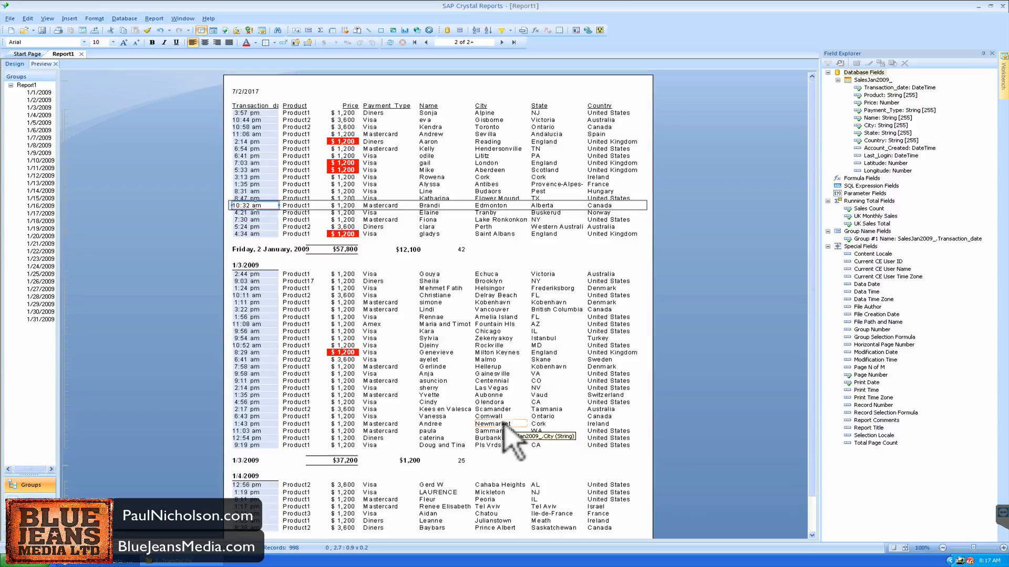
Step: Save the report to the Desktop as Report1 Sales.rpt and close Crystal Reports
click(42, 30)
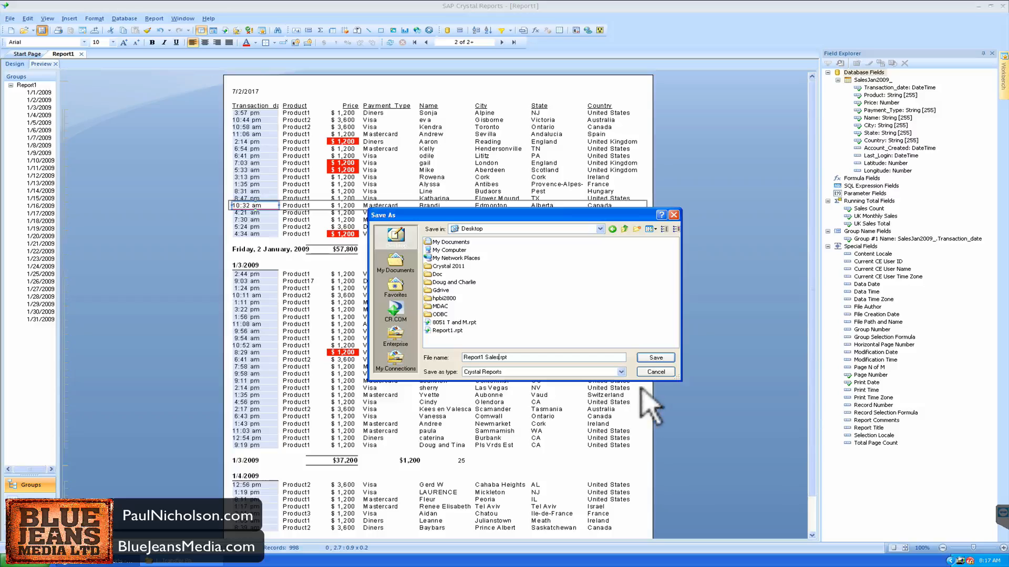
click(646, 359)
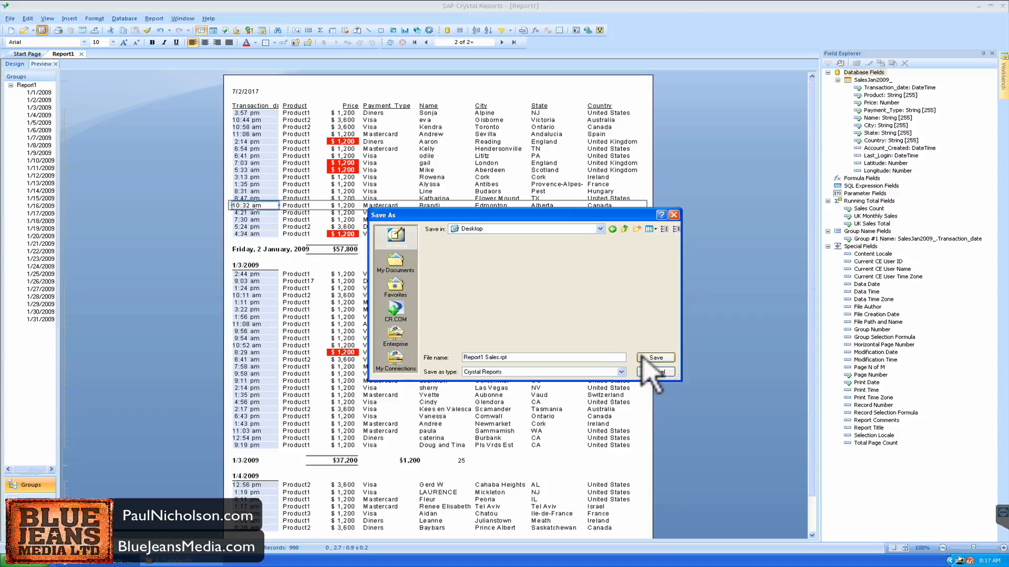
click(643, 358)
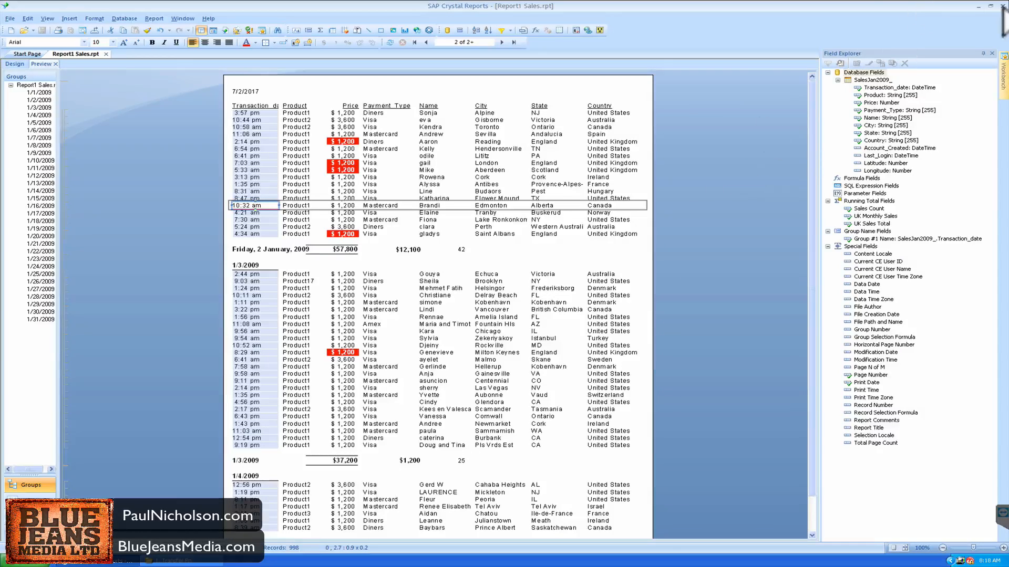
click(1002, 7)
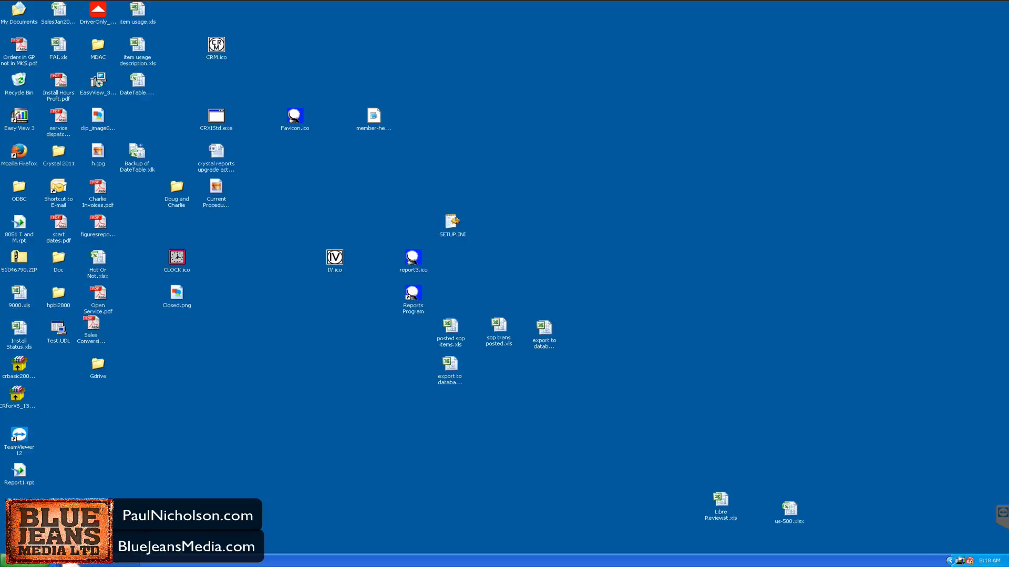
Step: Open SalesJan2009.xls from the 1. Transfer Pn folder in Excel and add a new worksheet named Product Detail
click(74, 563)
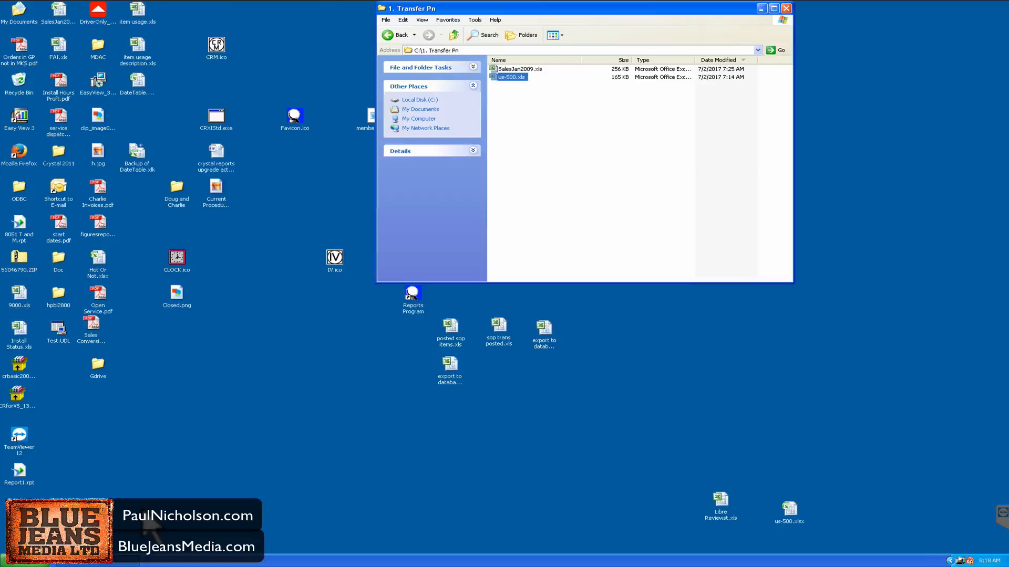
double_click(518, 69)
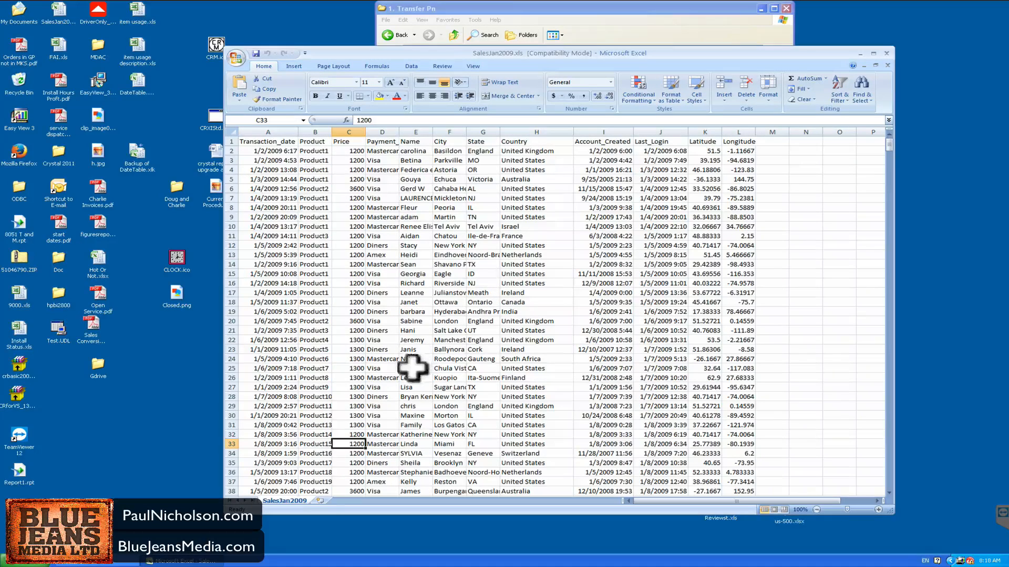
click(320, 501)
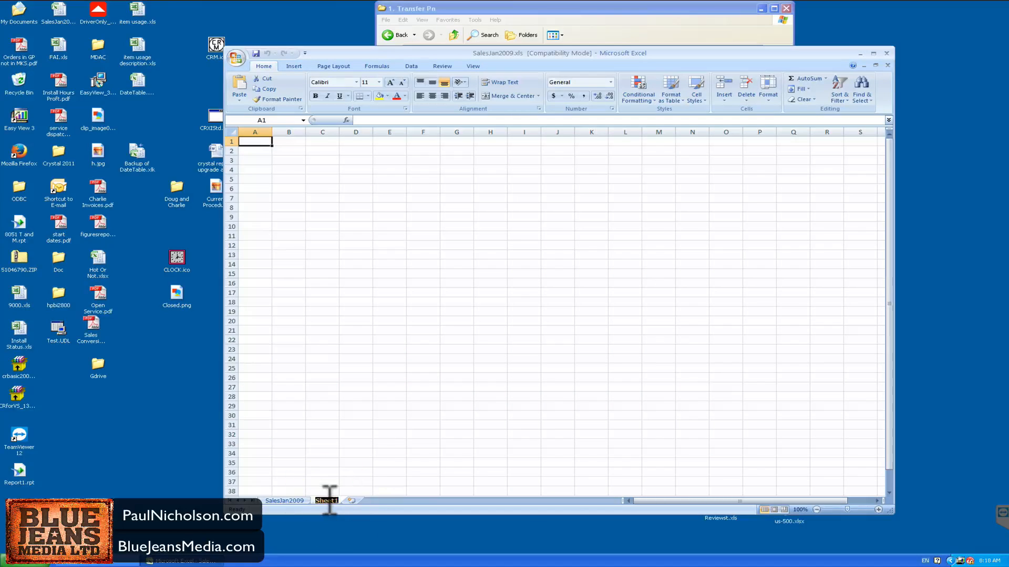
double_click(327, 500)
text(Product Detail)
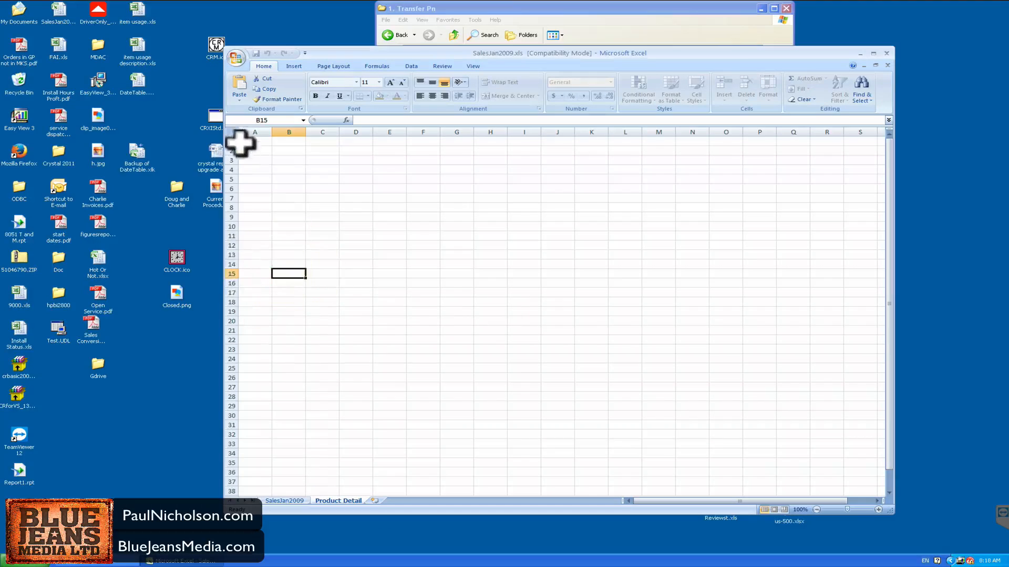
Step: Enter the headers Part Number, Description, Cost and Price in A1:D1 and auto-fit the widths of columns A and B
click(243, 142)
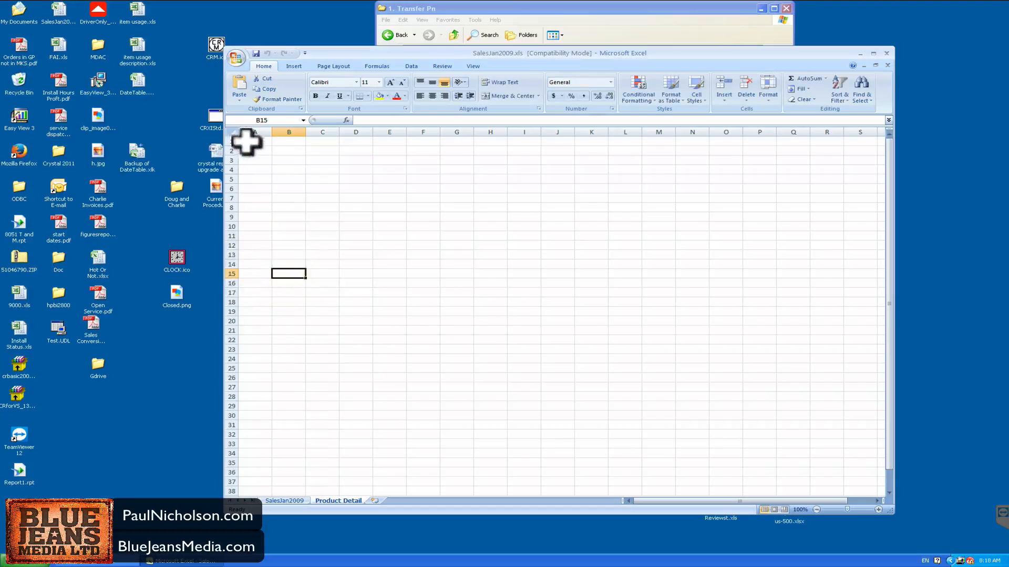
text(P)
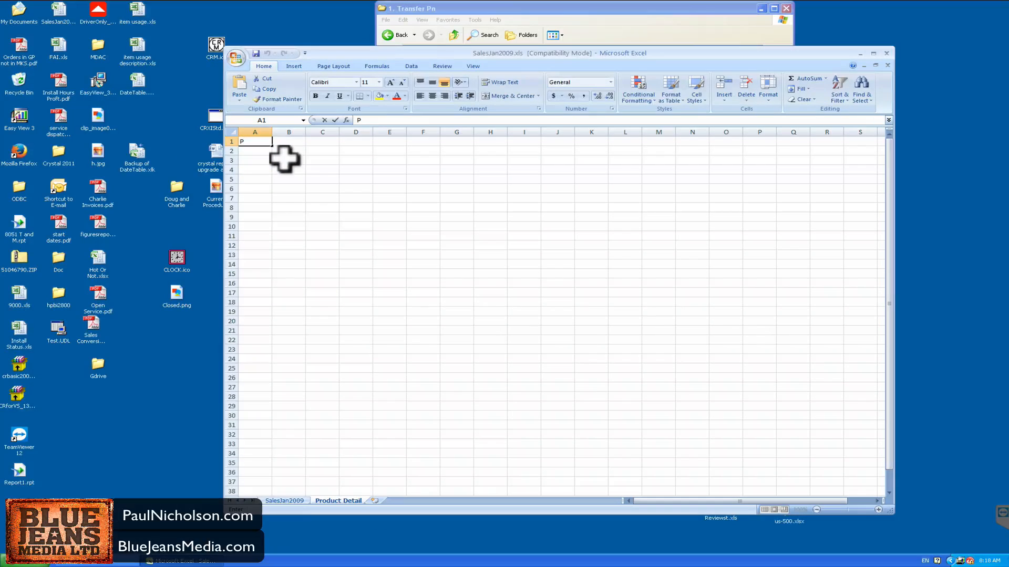
text(art Number)
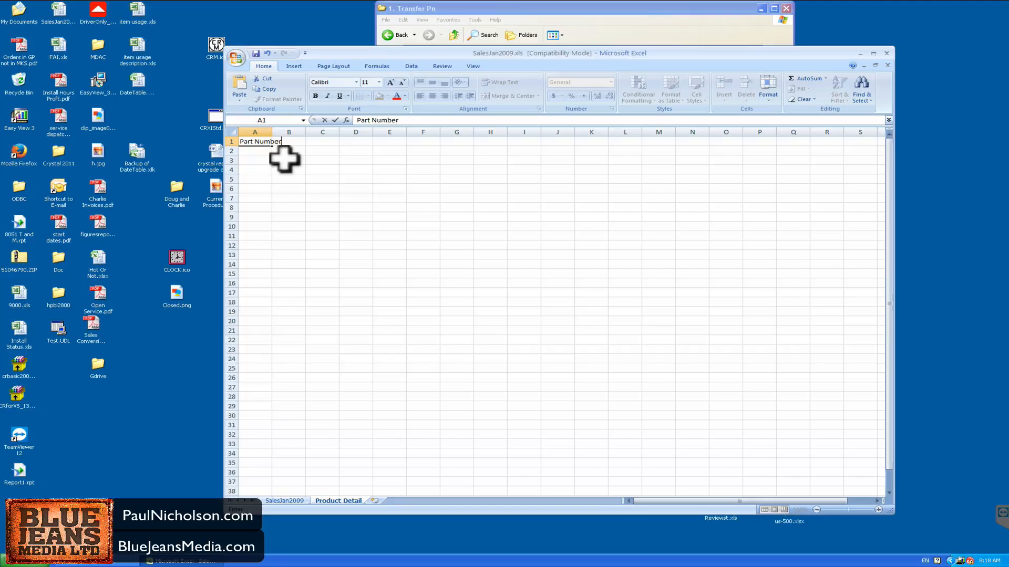
key(Tab)
text(Desc)
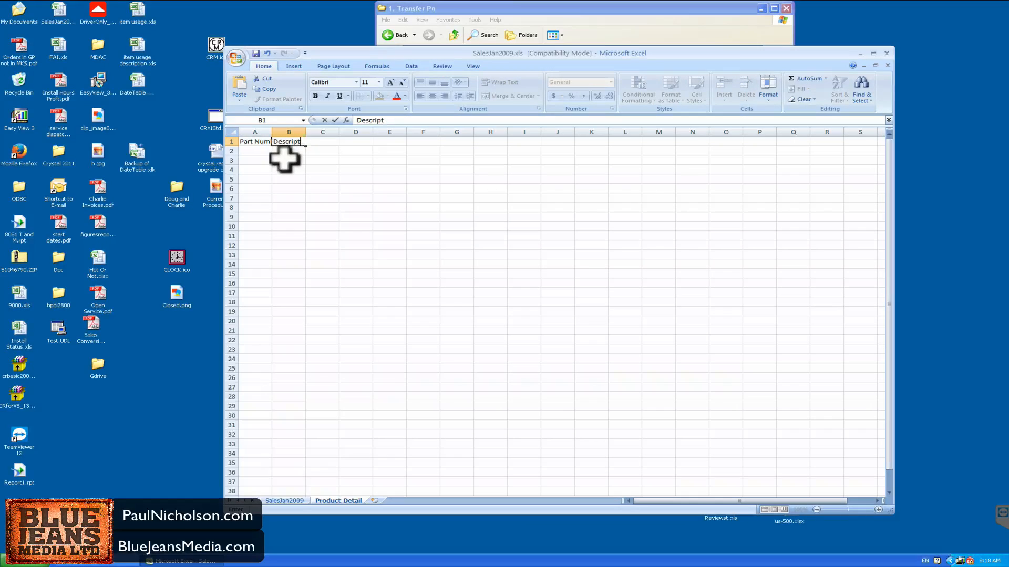
text(ription)
key(Tab)
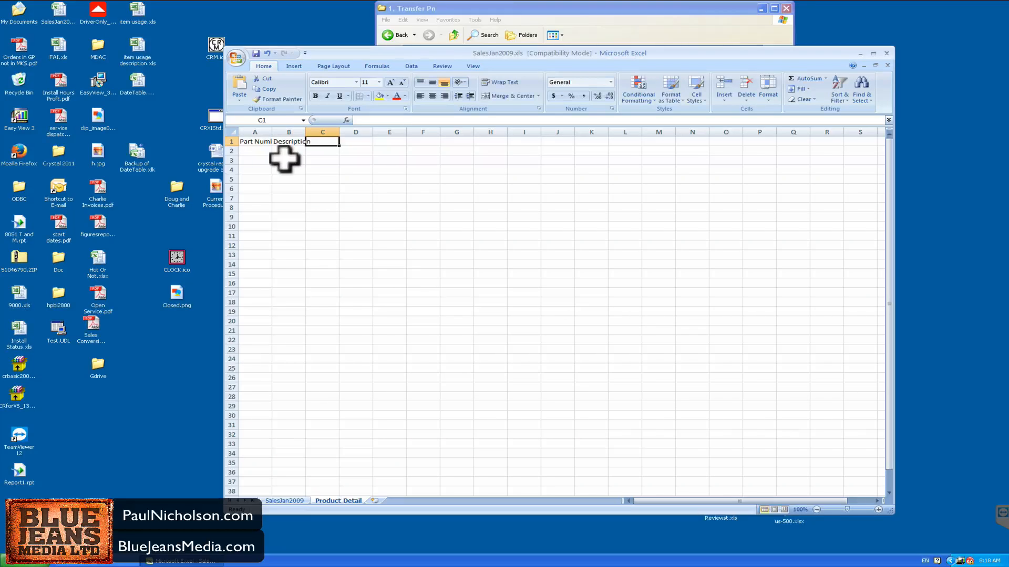
text(Cost)
key(Tab)
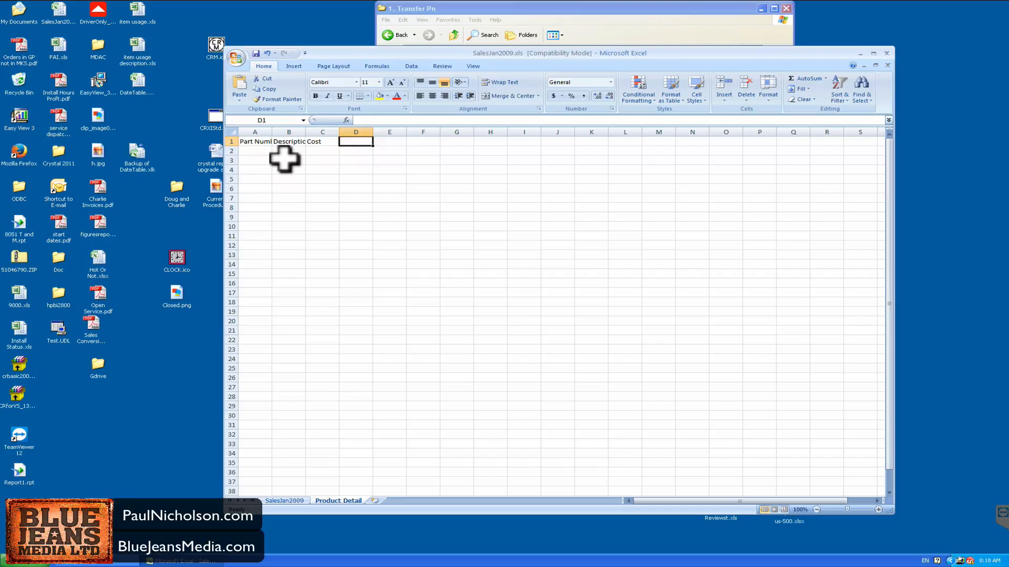
text(Price)
key(Tab)
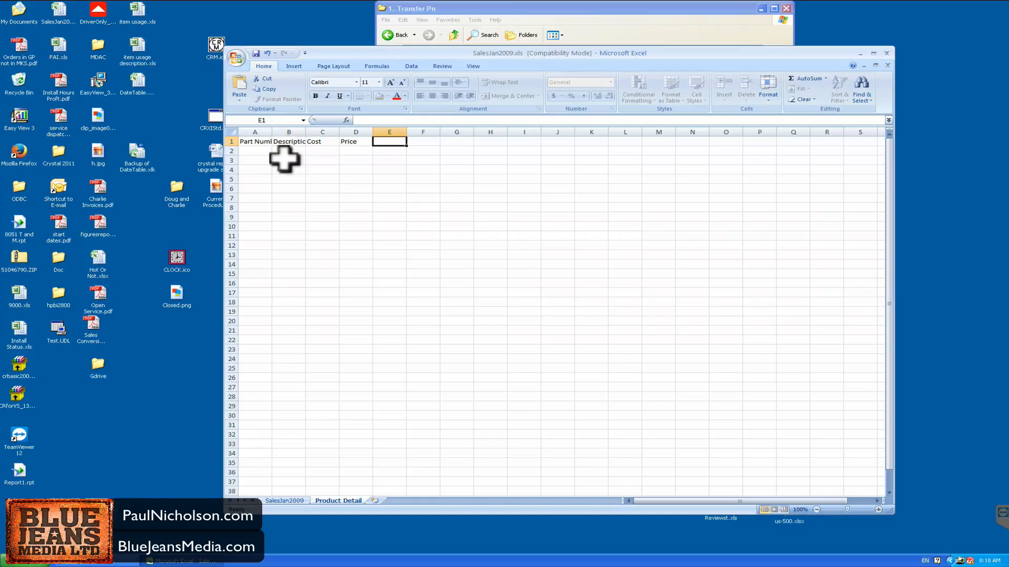
double_click(272, 132)
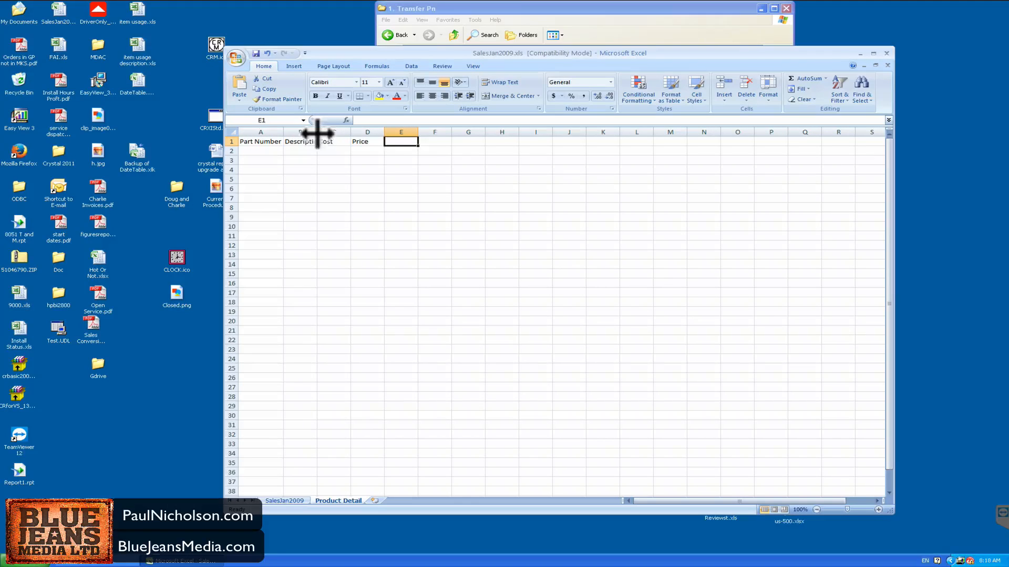
double_click(318, 133)
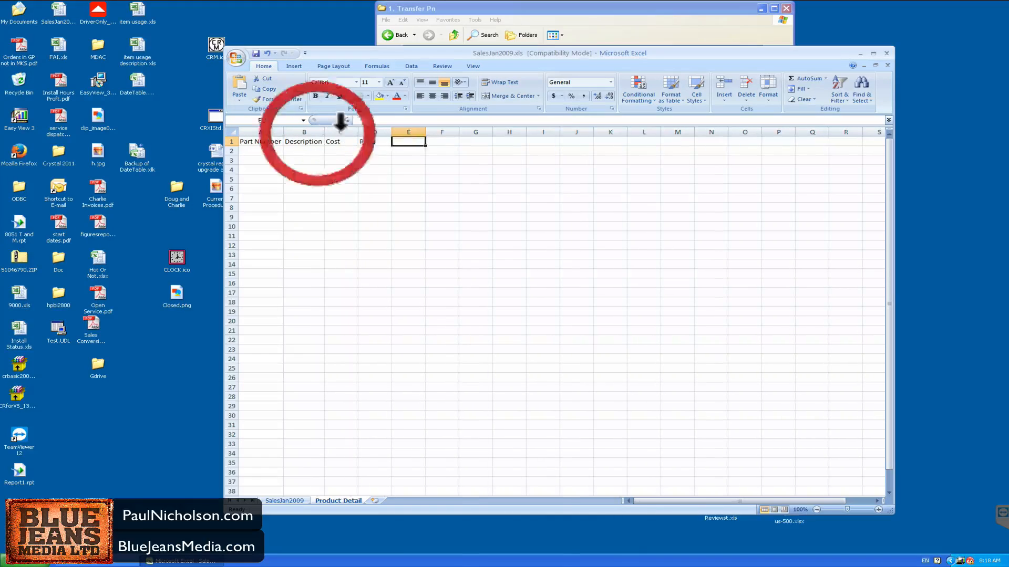
Step: Fill row 2 with part number Product1, description CCTV System, cost 300 and price 1200
click(270, 152)
text(Produc)
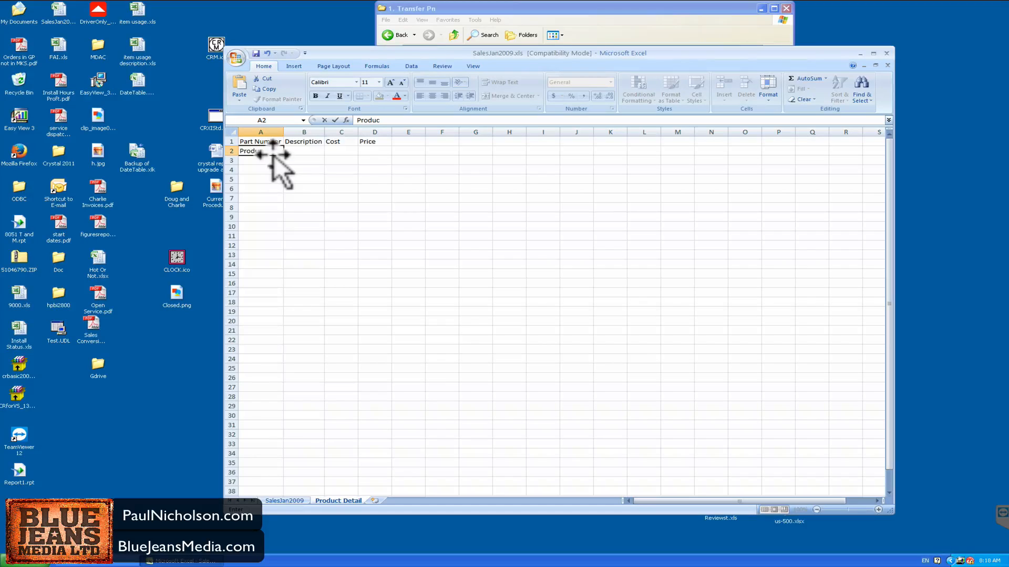
key(Tab)
text(CC)
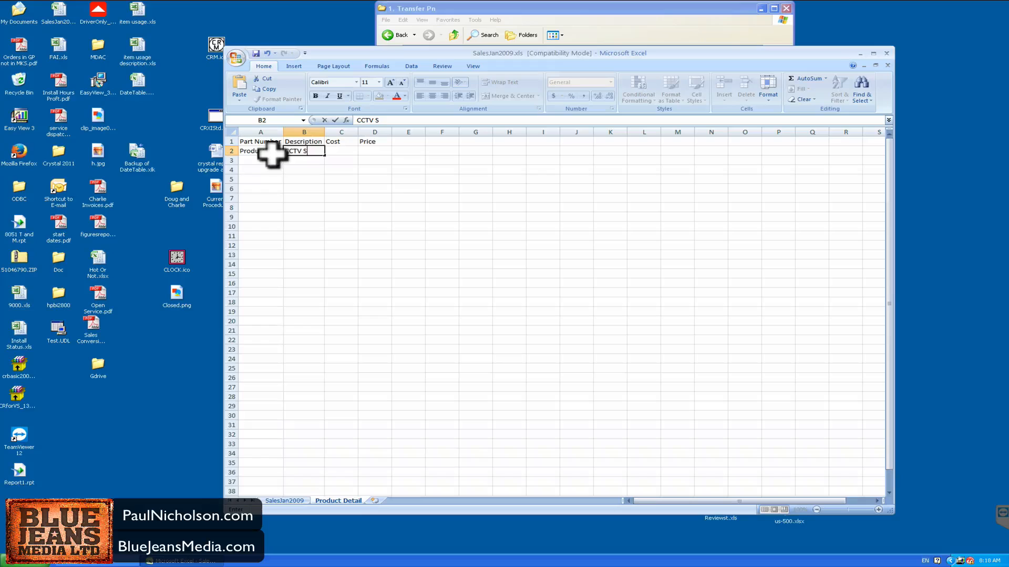
text(TV System)
key(Tab)
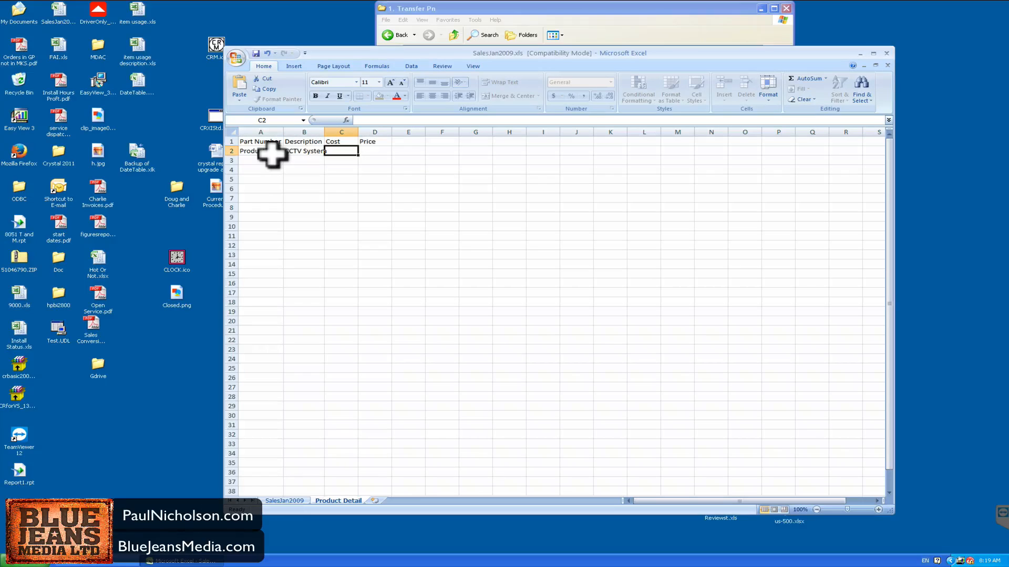
text(300)
key(Tab)
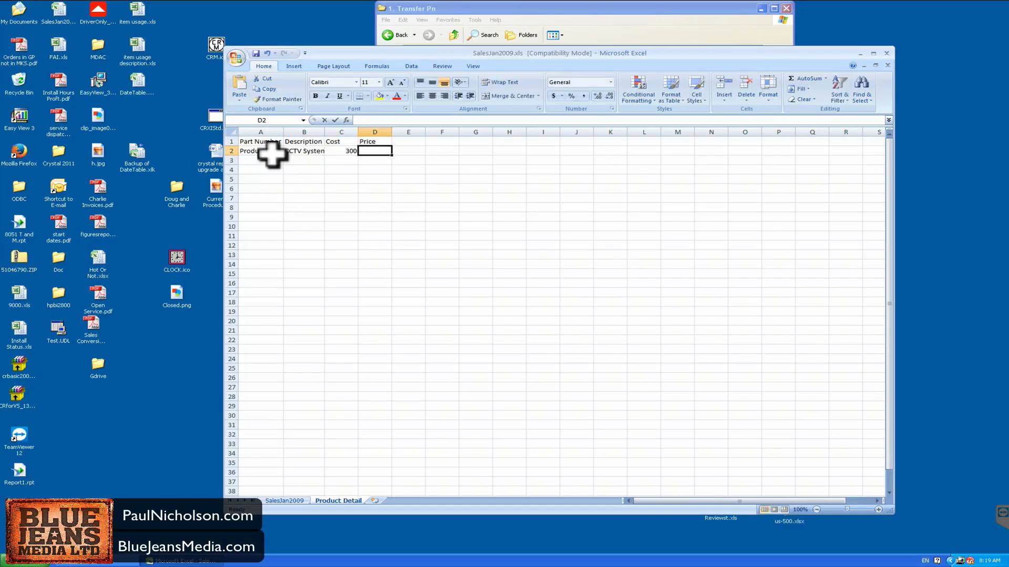
text(11200)
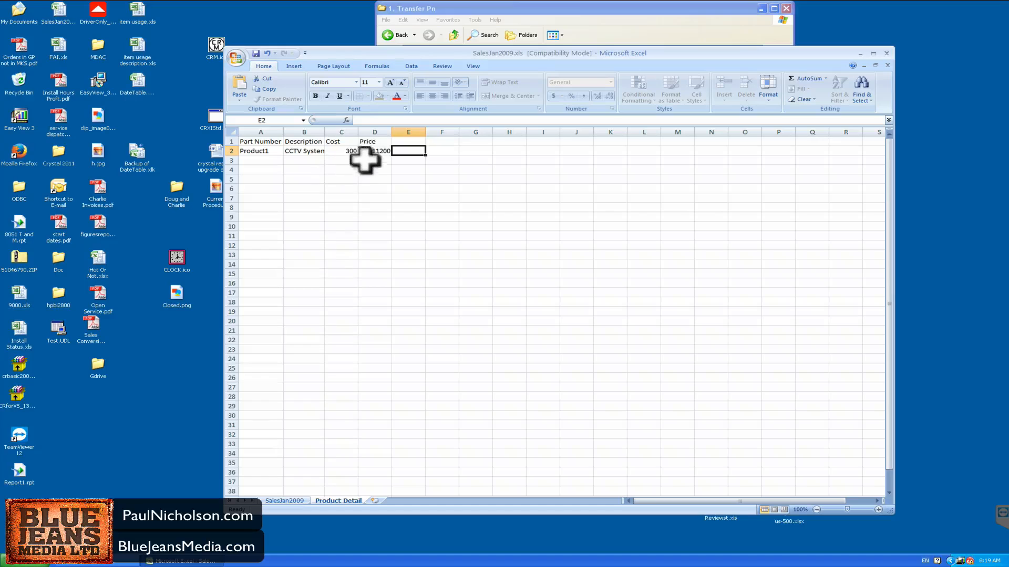
click(368, 154)
text(200)
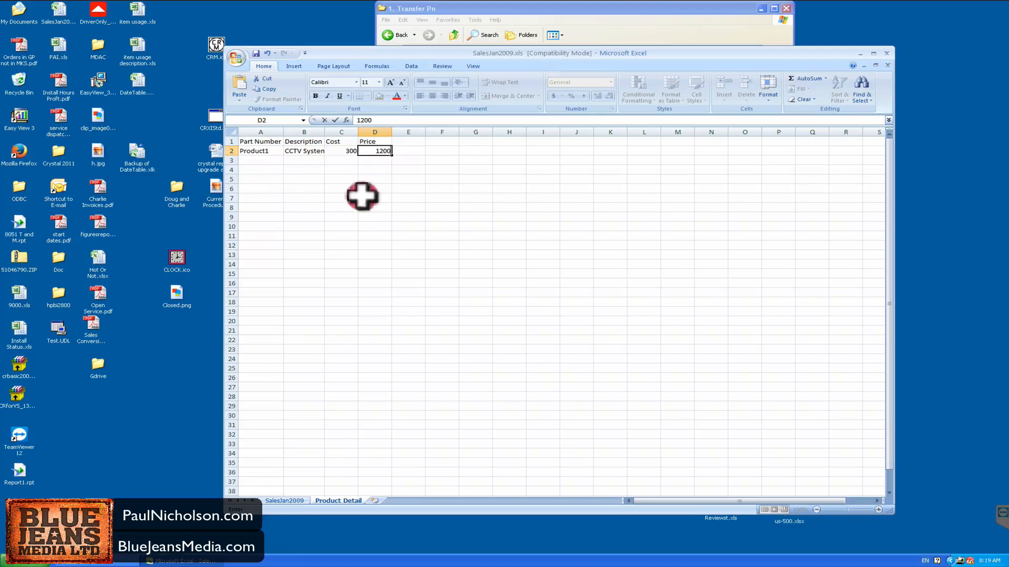
key(Return)
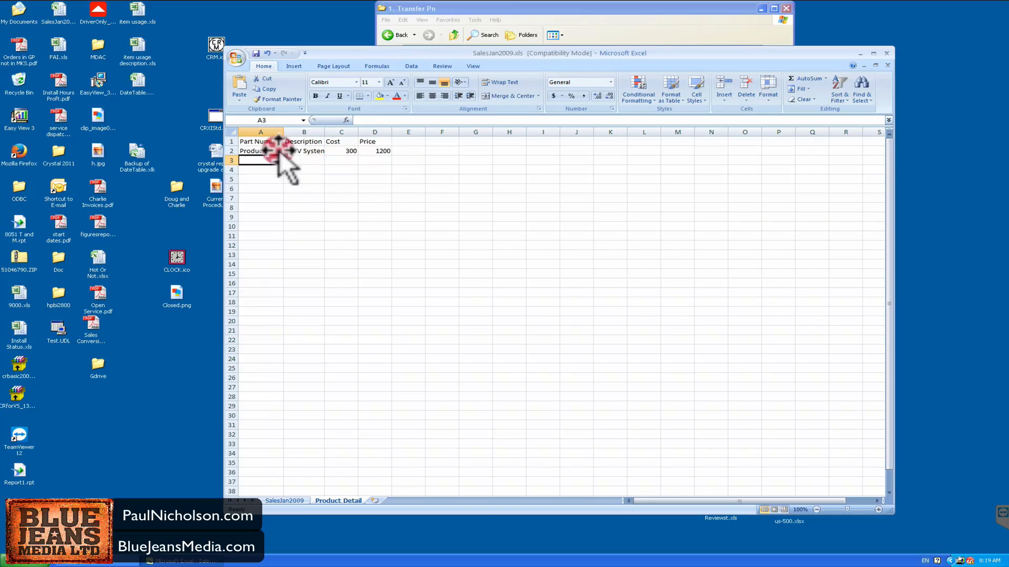
Step: Extend the part number series from Product1 in A2 down to Product16 in A17
click(276, 152)
drag(283, 156, 281, 200)
click(278, 236)
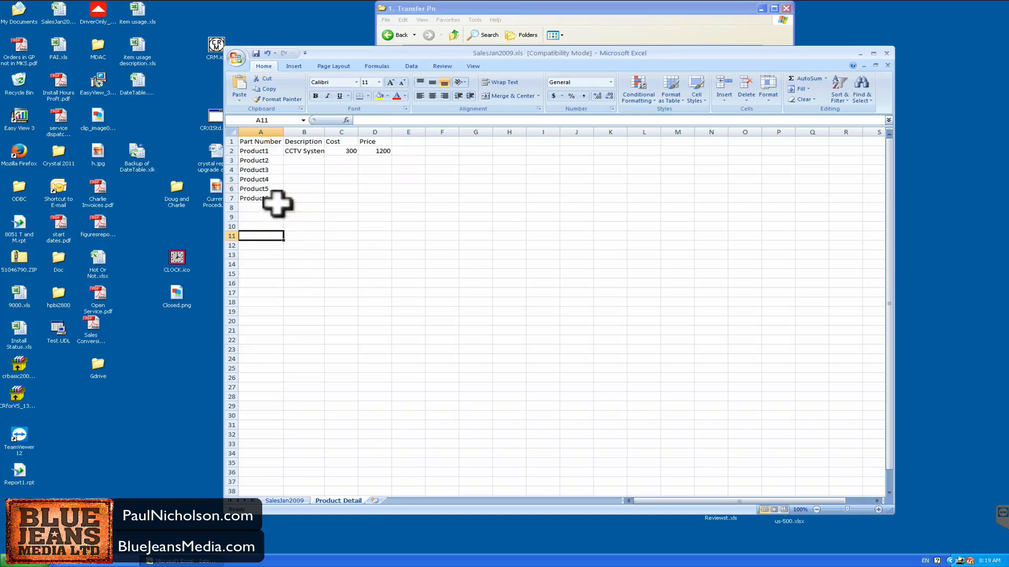
click(277, 200)
click(272, 158)
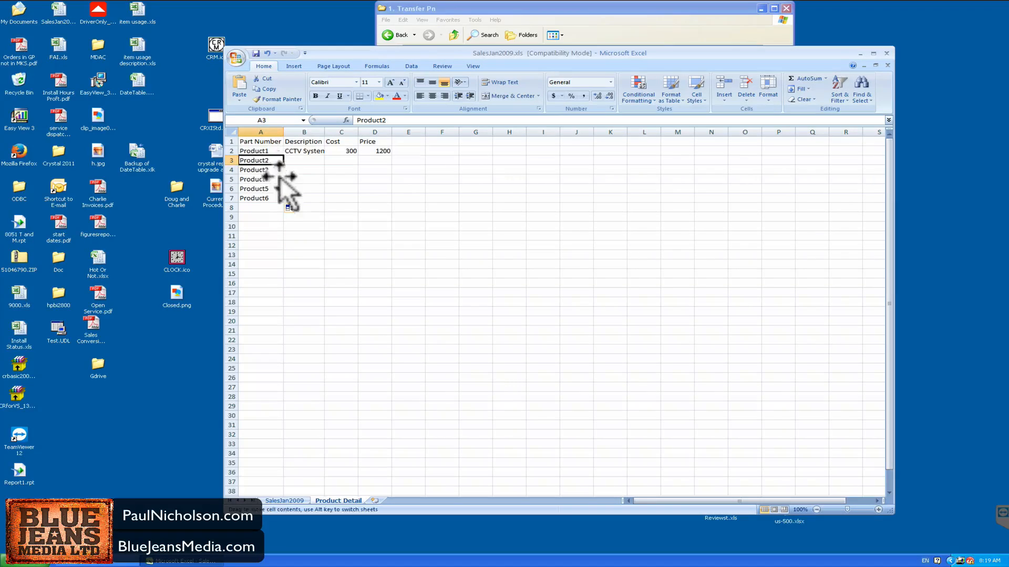
drag(283, 156, 279, 299)
click(279, 325)
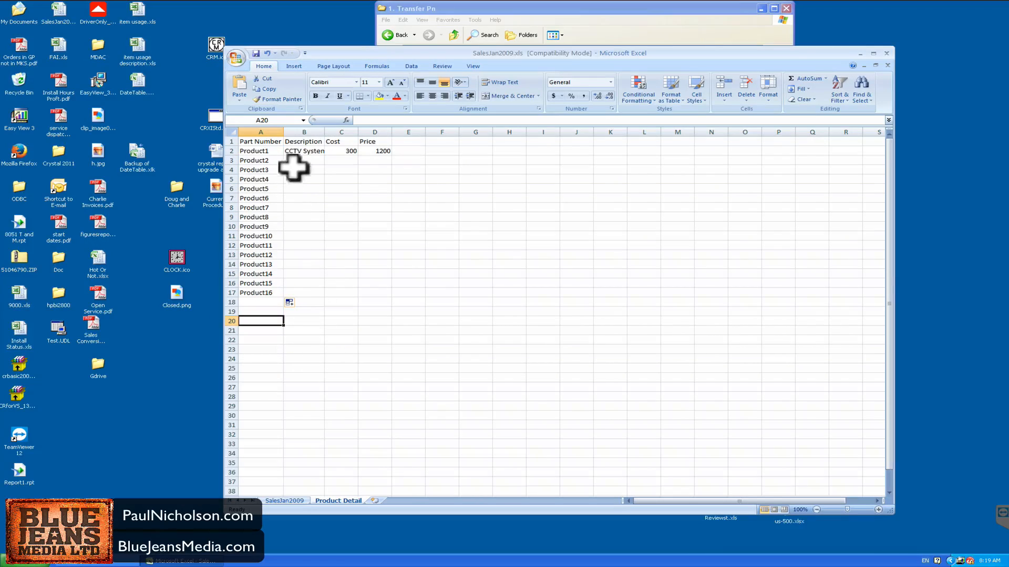
Step: Enter description FIRE, cost 250 and price 1500 for Product2 in row 3
click(304, 161)
text(Fl)
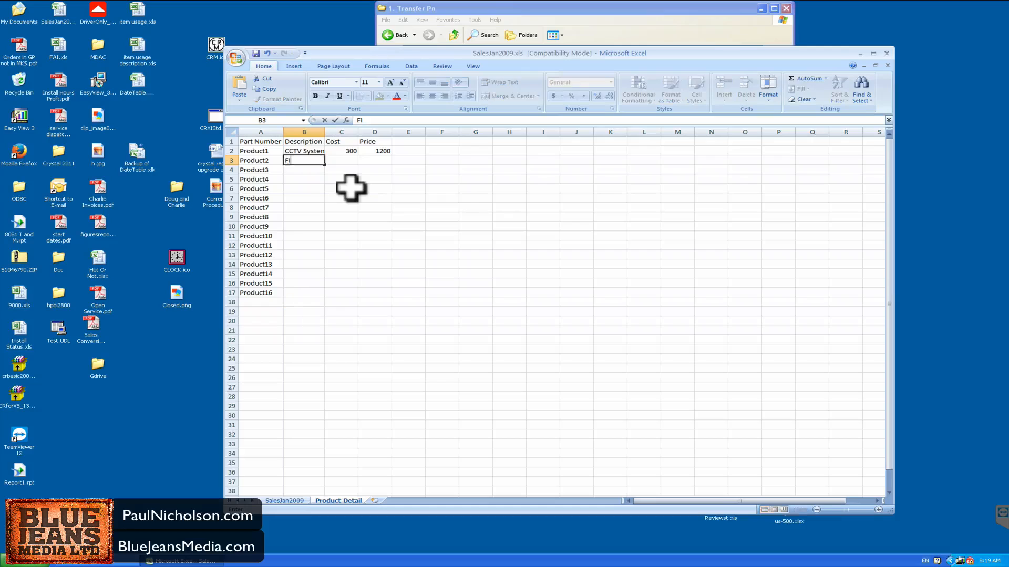
text(RE)
key(Tab)
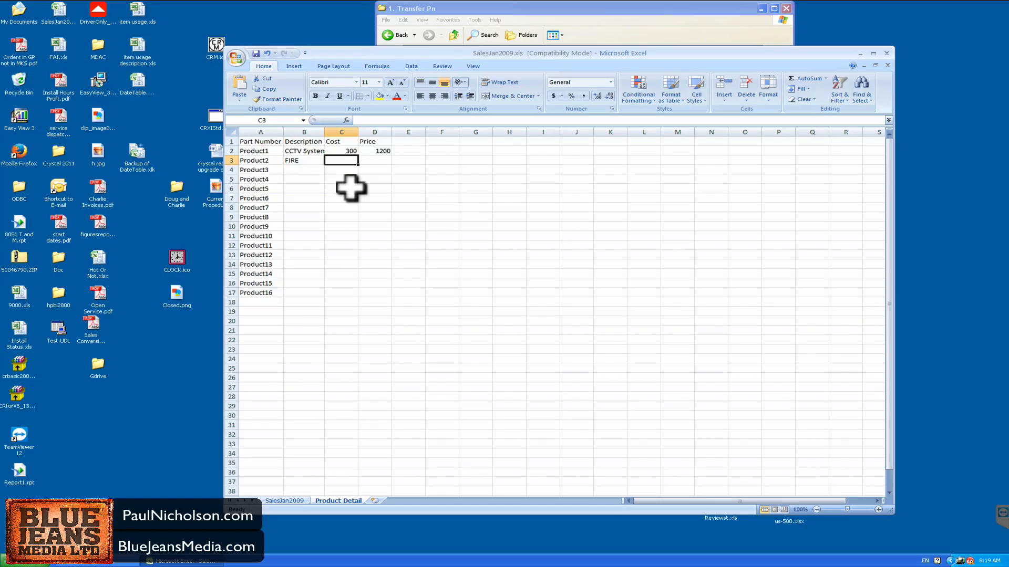
text(24)
key(Tab)
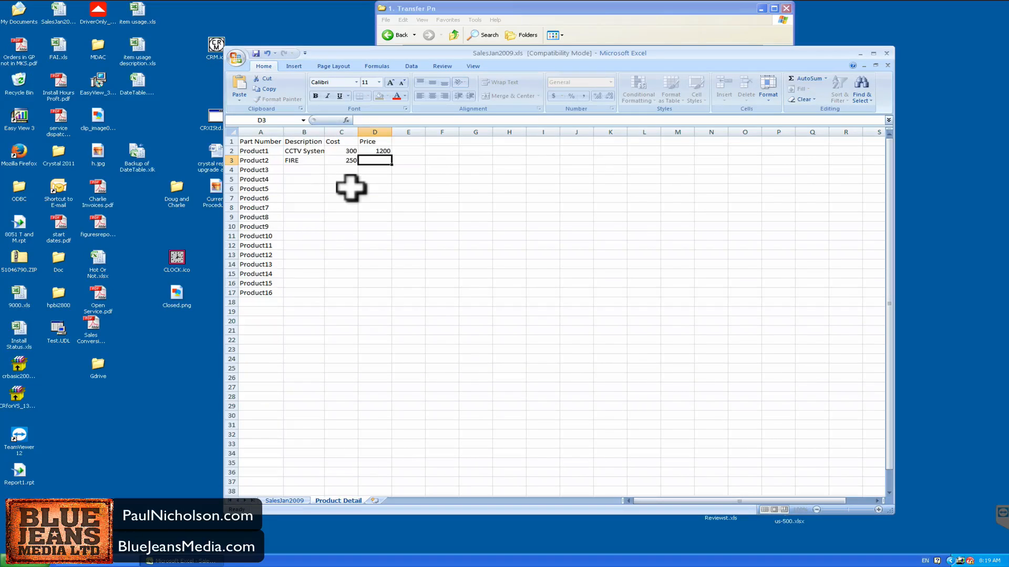
text(1500)
key(Return)
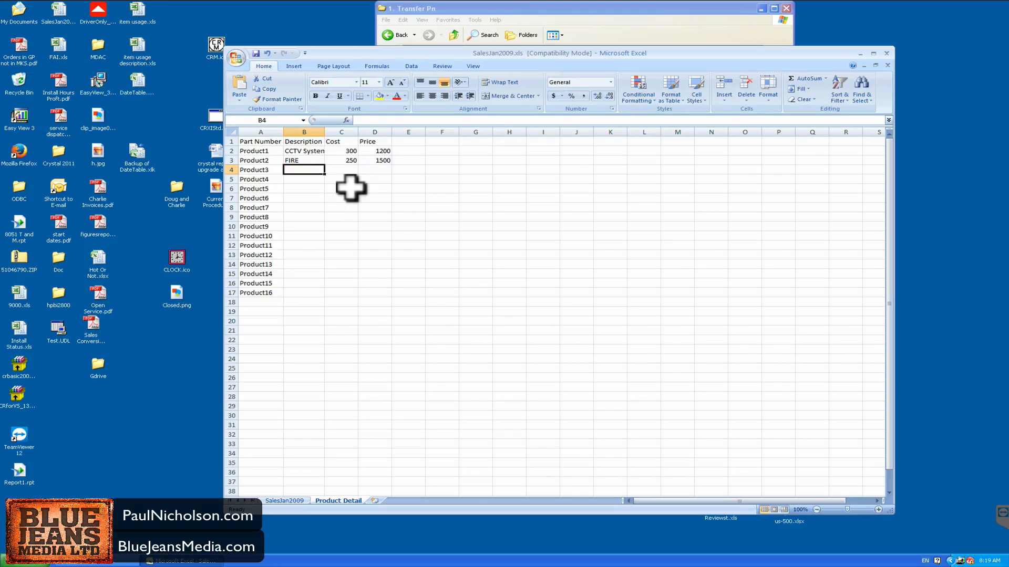
Step: Enter BURG as the description of Product3 and shorten the description of Product1 to CCTV
text(BURG)
key(Tab)
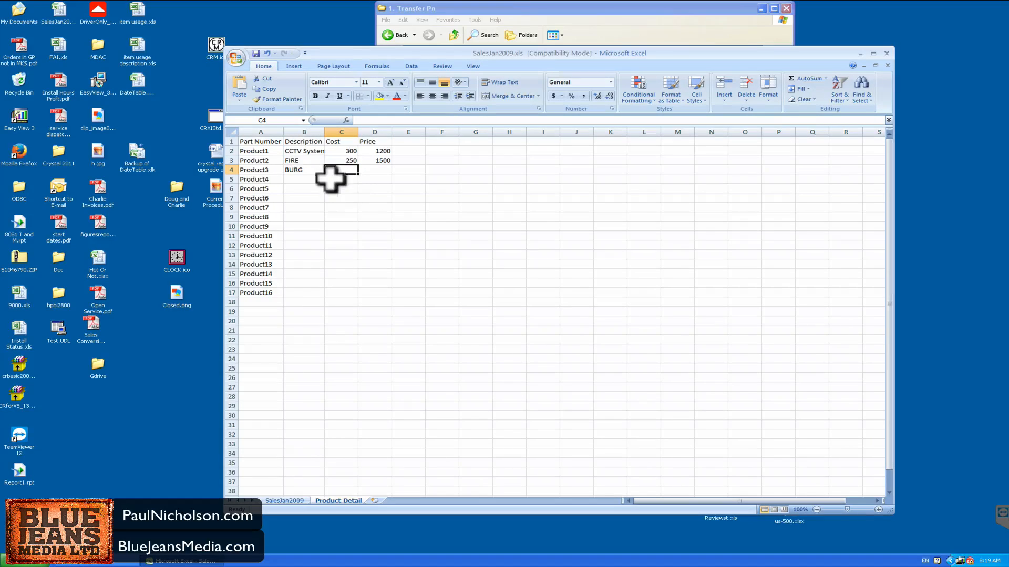
double_click(317, 151)
drag(303, 152, 349, 153)
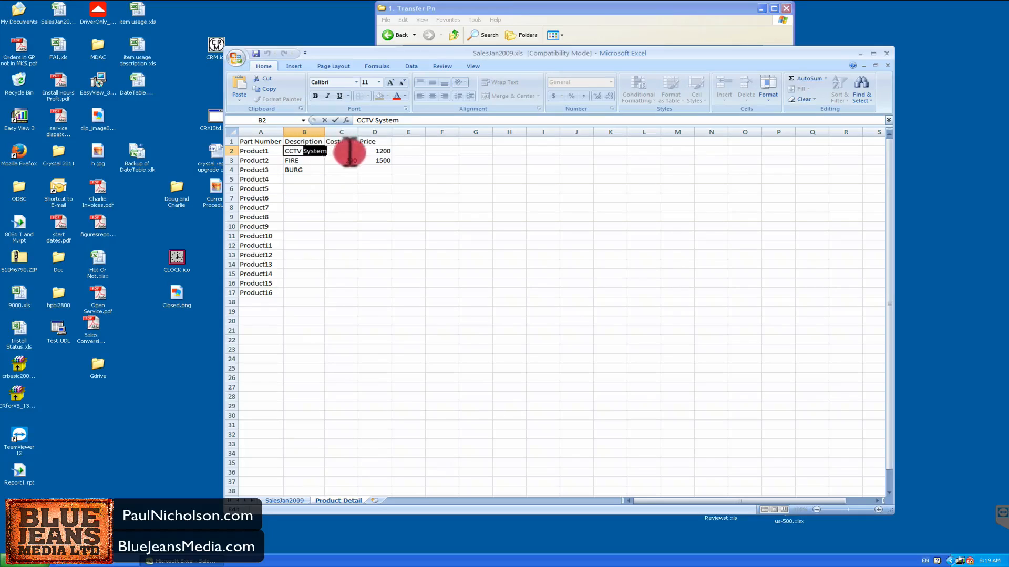
key(Delete)
Step: Enter cost 400 and price 1800 for Product3 in row 4
click(349, 177)
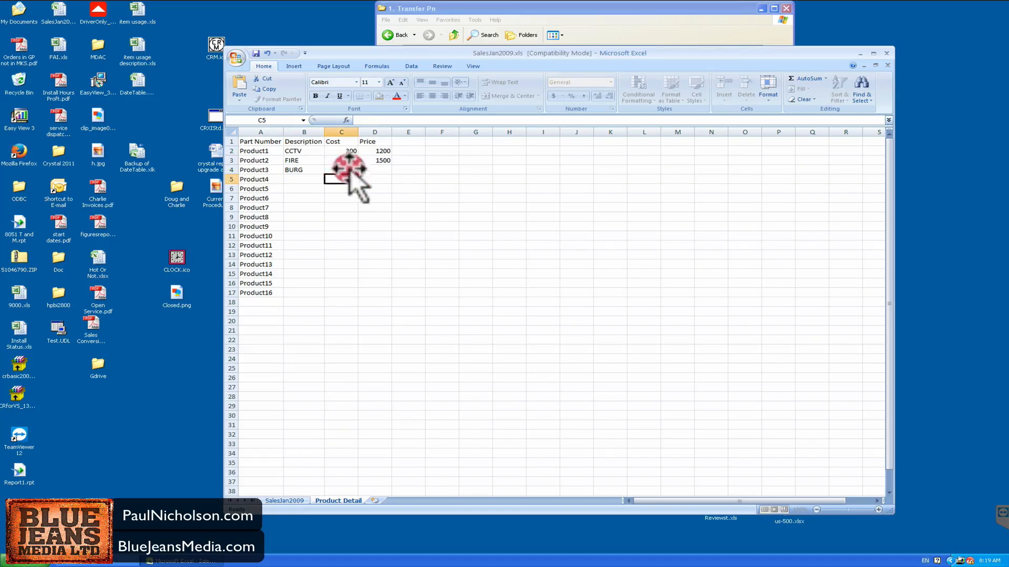
click(348, 169)
text(00)
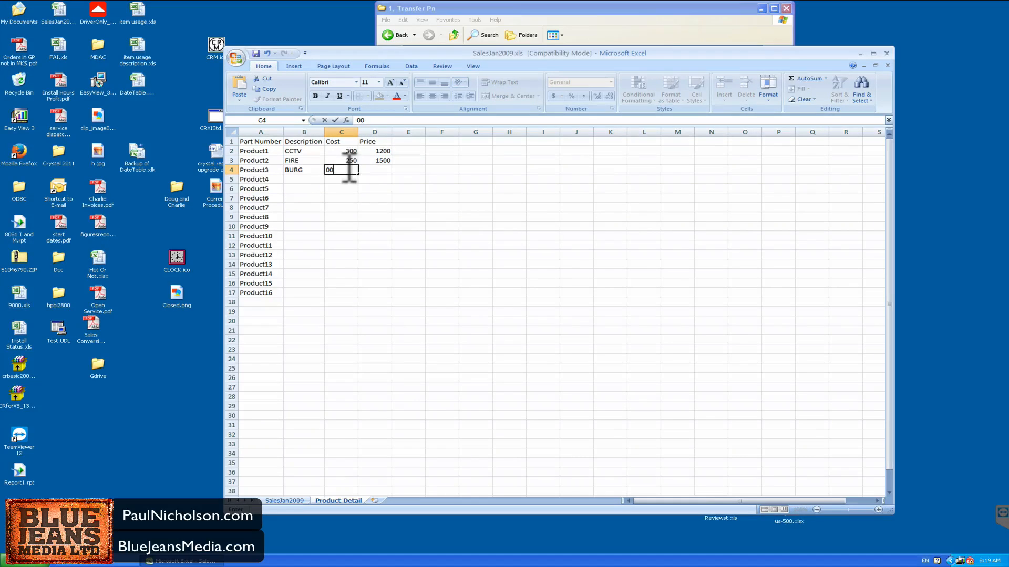
key(Tab)
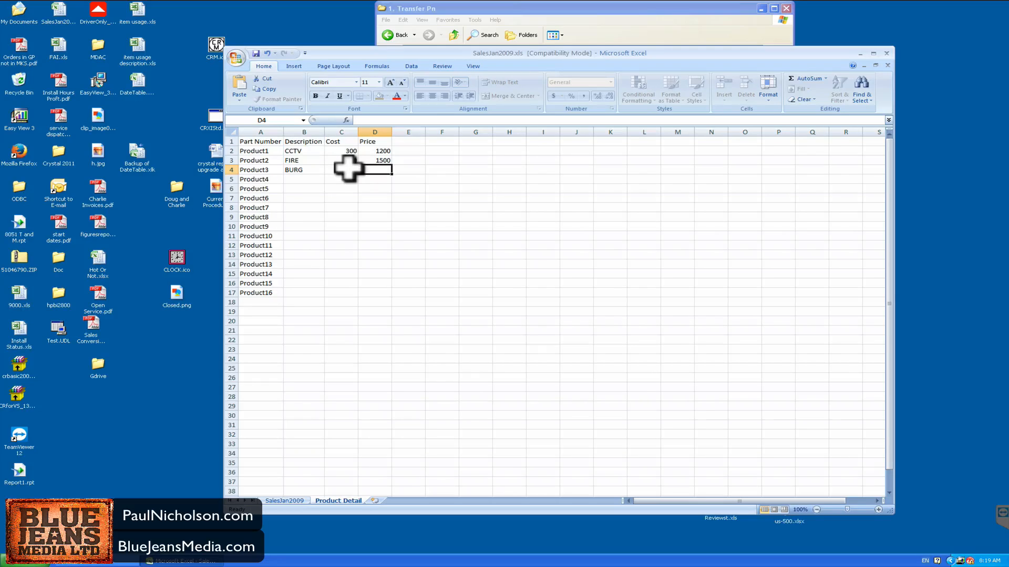
text(1800)
key(Return)
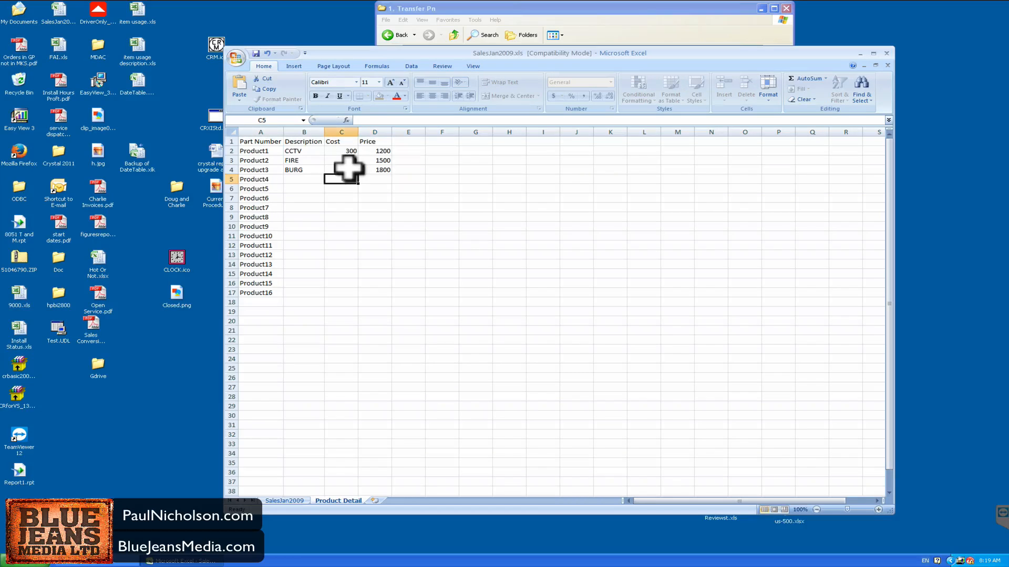
Step: Save SalesJan2009.xls with its Product Detail sheet and close the workbook
click(340, 264)
click(255, 53)
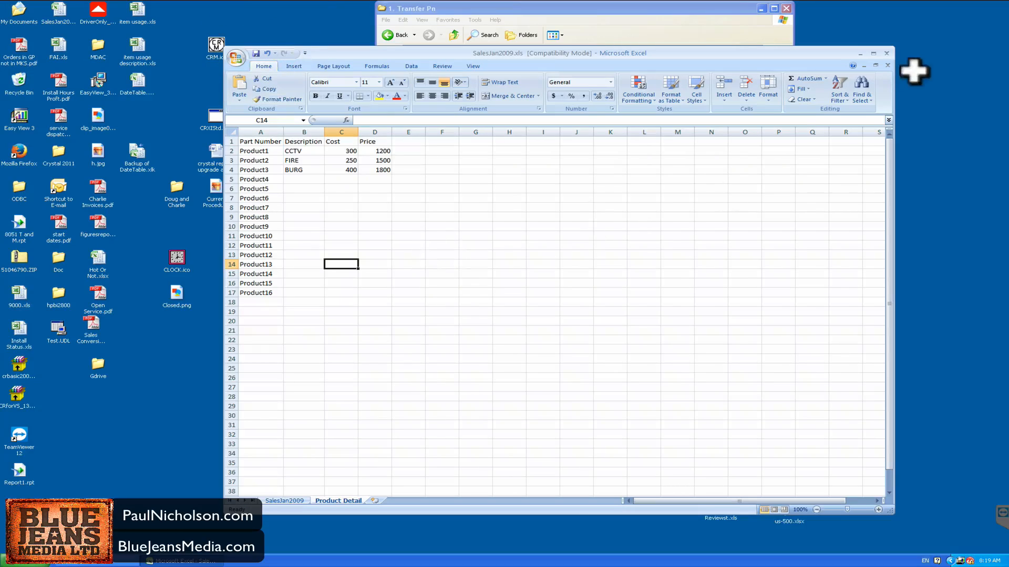
click(886, 53)
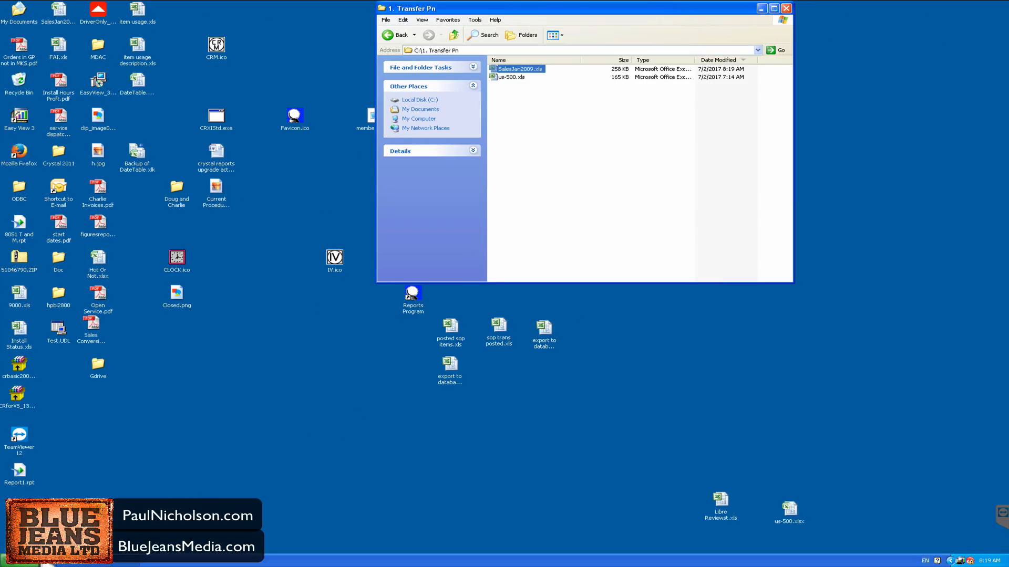
Step: Switch to SAP Crystal Reports, open the recent report Report1 Sales.rpt and refresh it to preview its data
click(34, 559)
click(49, 432)
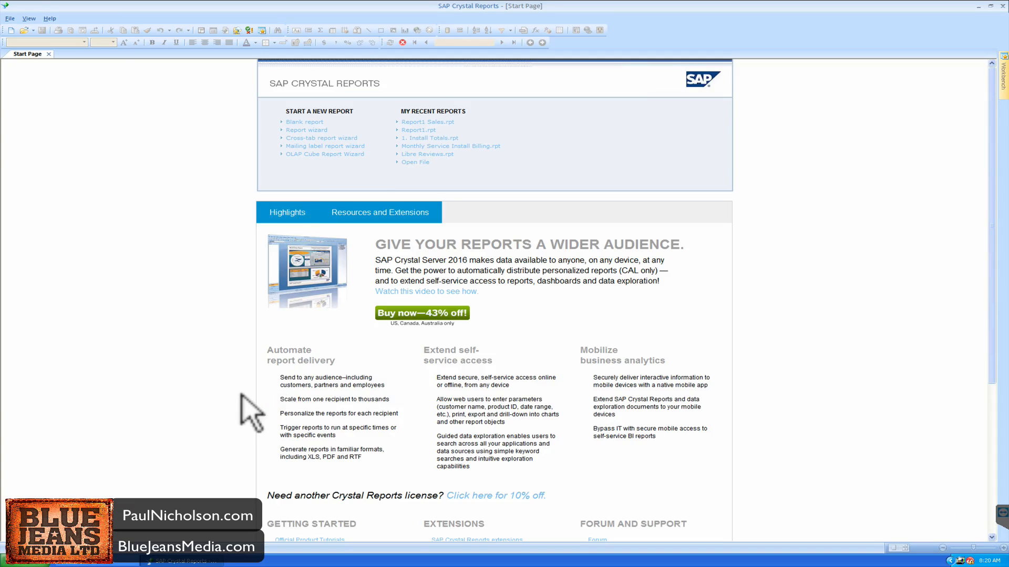
click(445, 122)
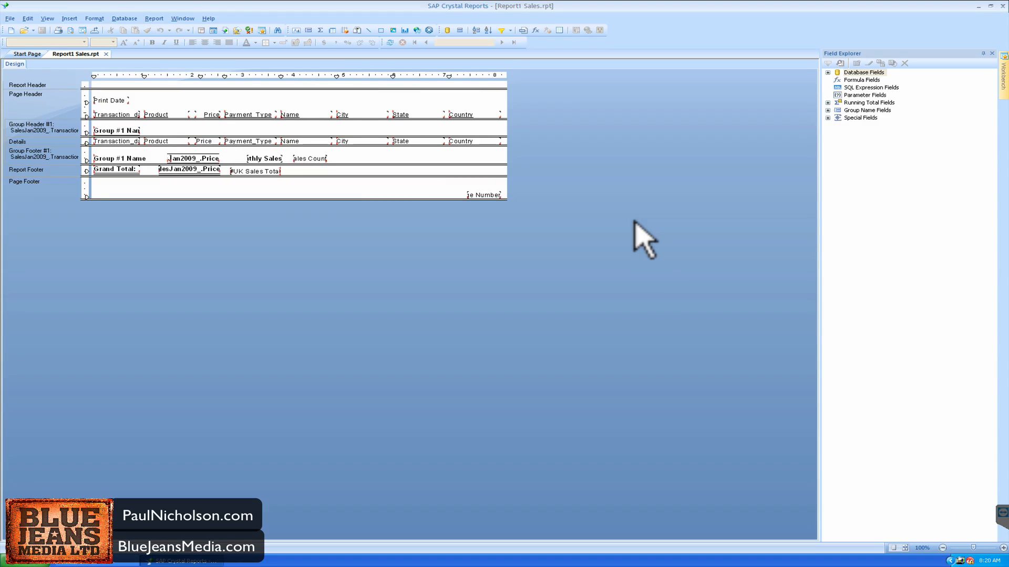
click(390, 43)
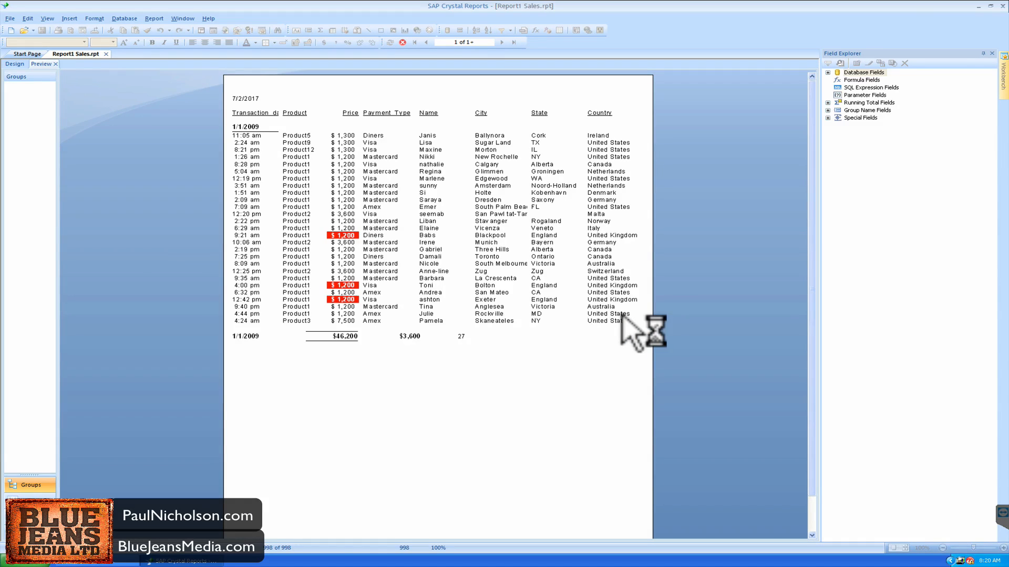
Step: In the Database Expert, add the Product Detail table from the SalesJan2009.xls connection to the report's selected tables
click(828, 72)
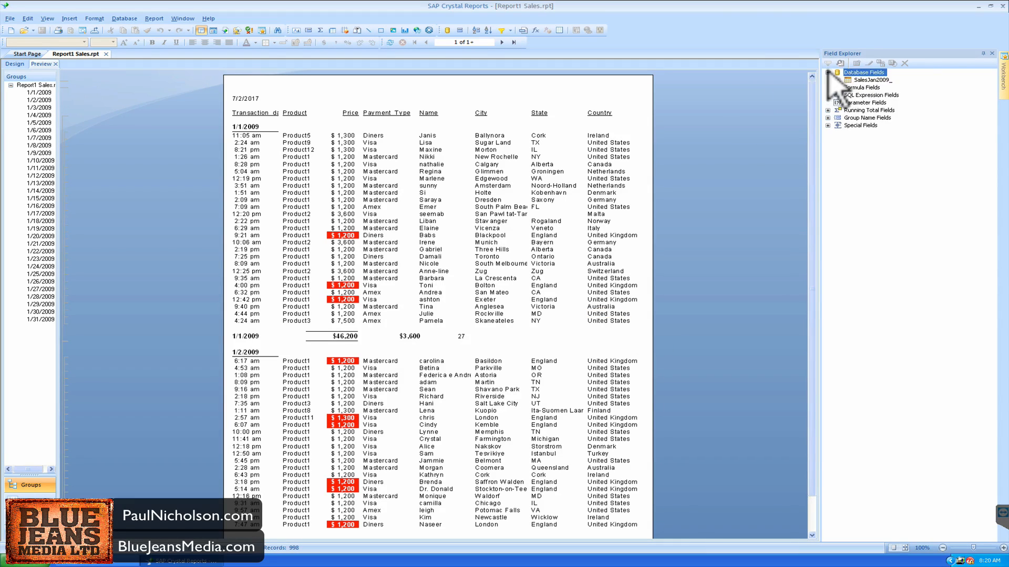
right_click(865, 74)
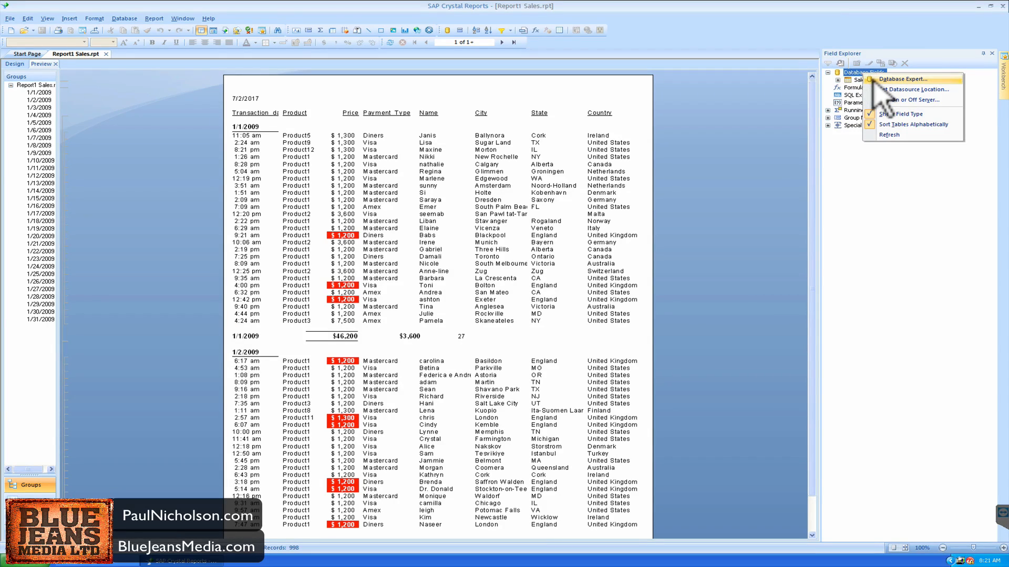
click(875, 79)
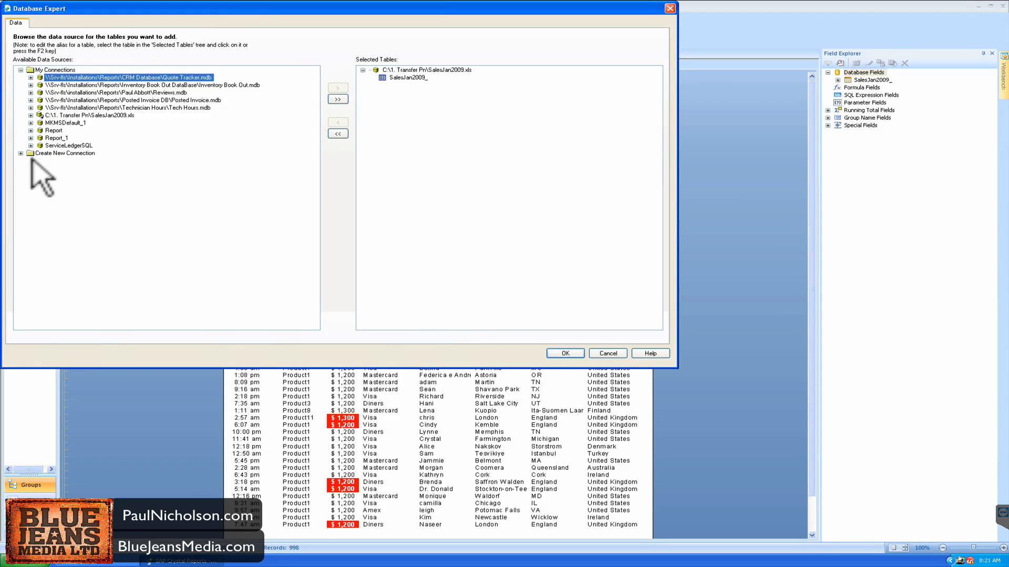
click(30, 115)
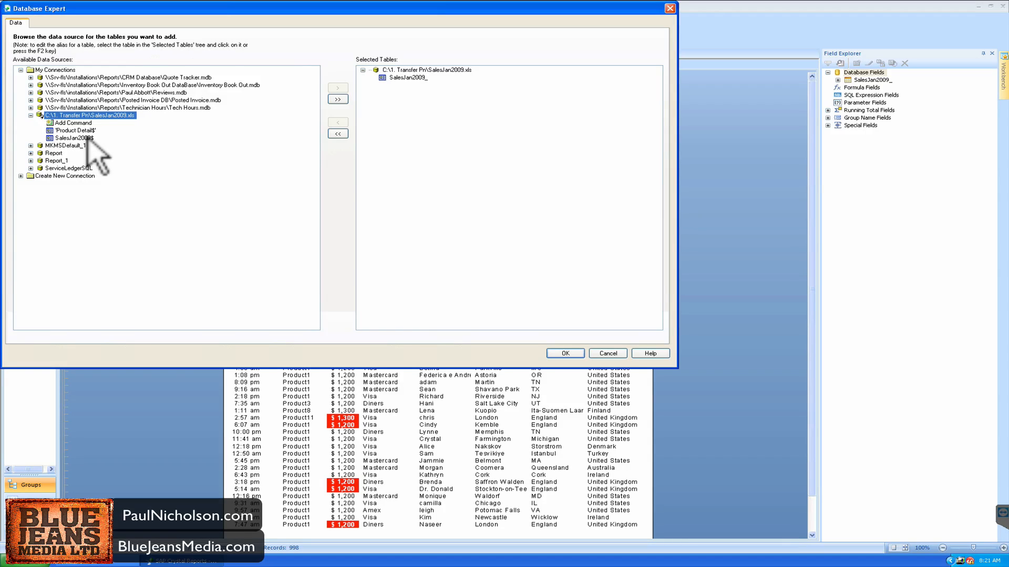
click(59, 138)
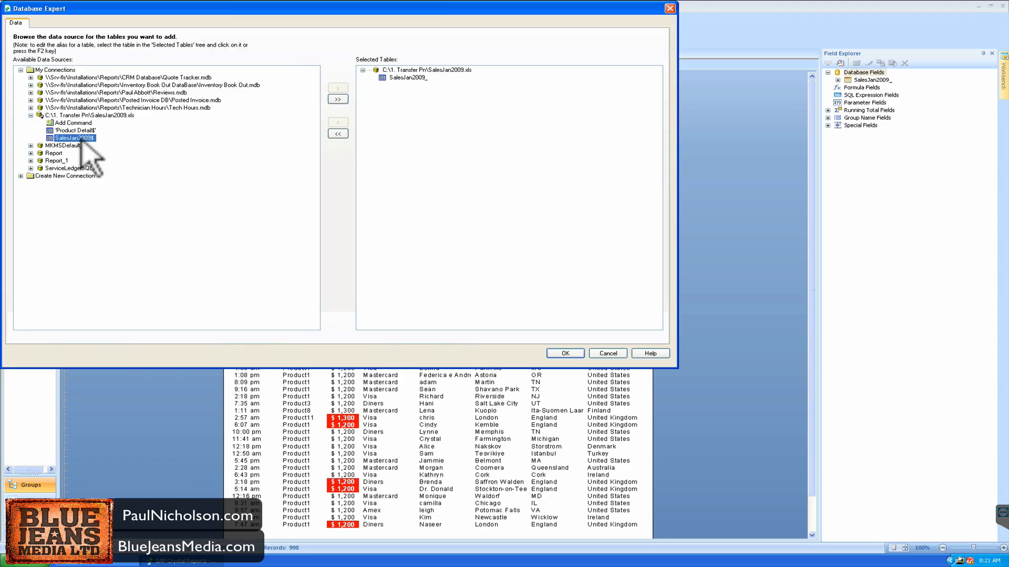
click(76, 131)
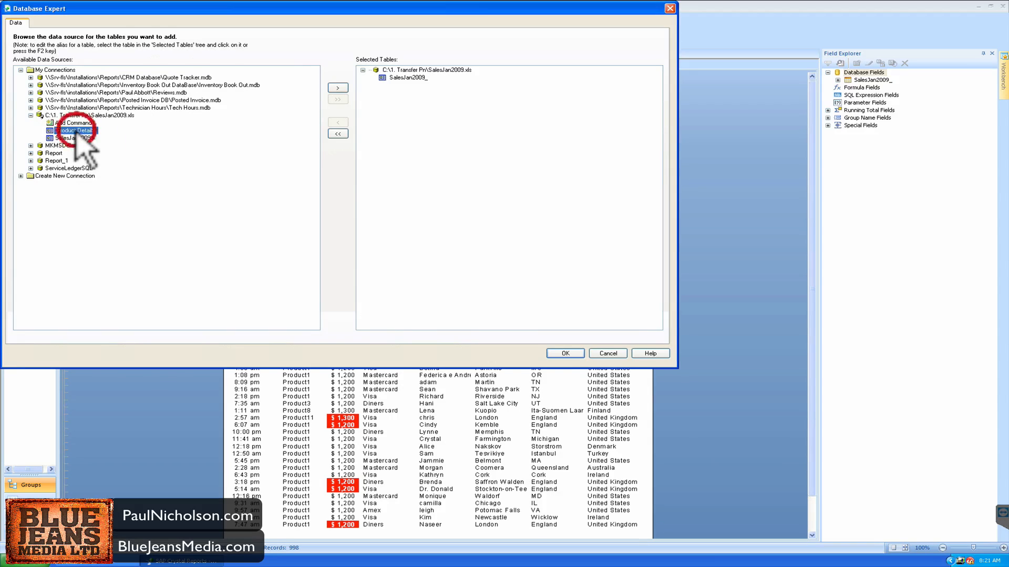
click(338, 88)
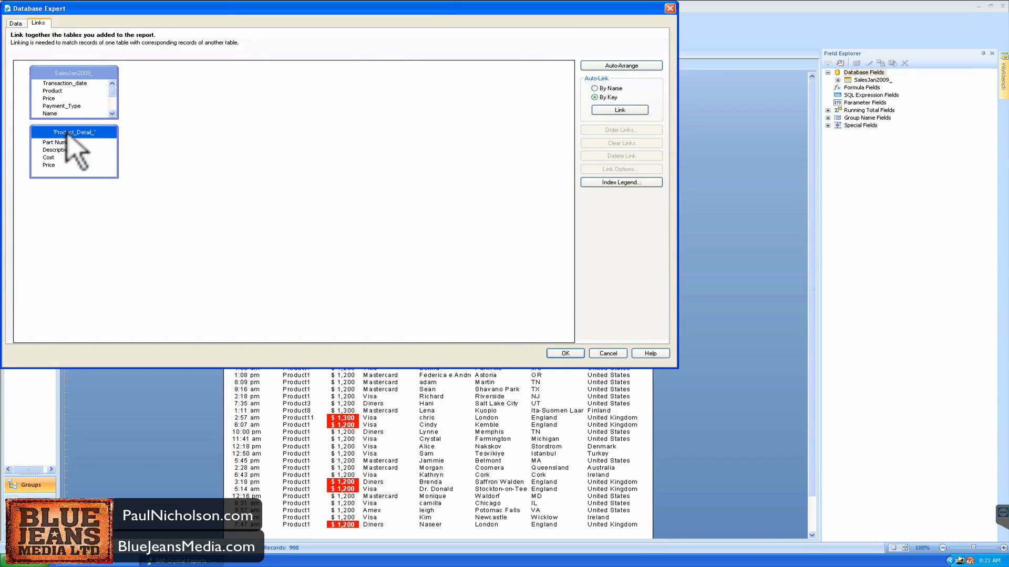
Step: Place the Product_Detail table beside a taller SalesJan2009_ table and link Product to Part Number
drag(64, 132, 303, 75)
drag(89, 119, 90, 153)
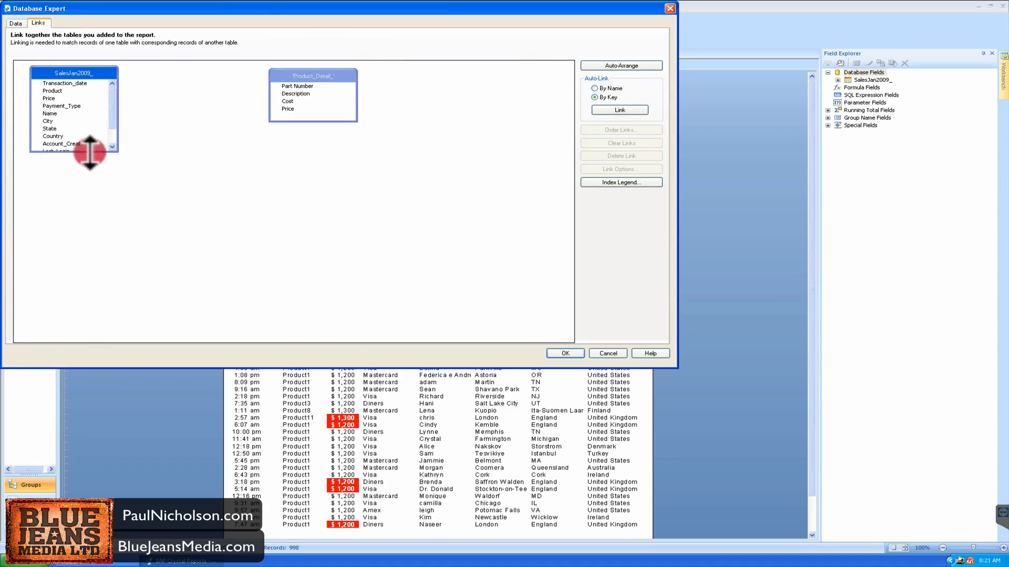
click(51, 91)
click(303, 90)
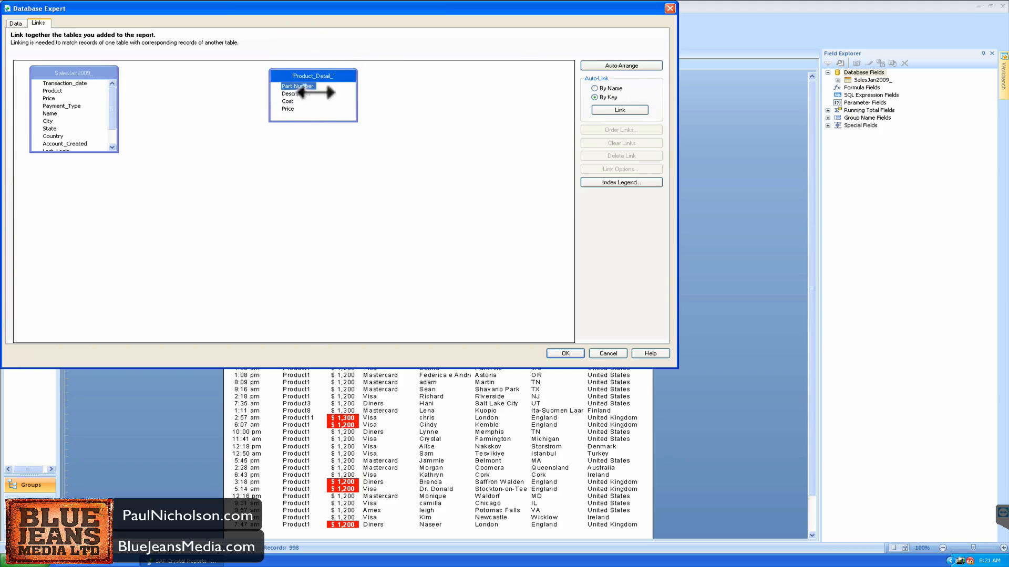
click(52, 92)
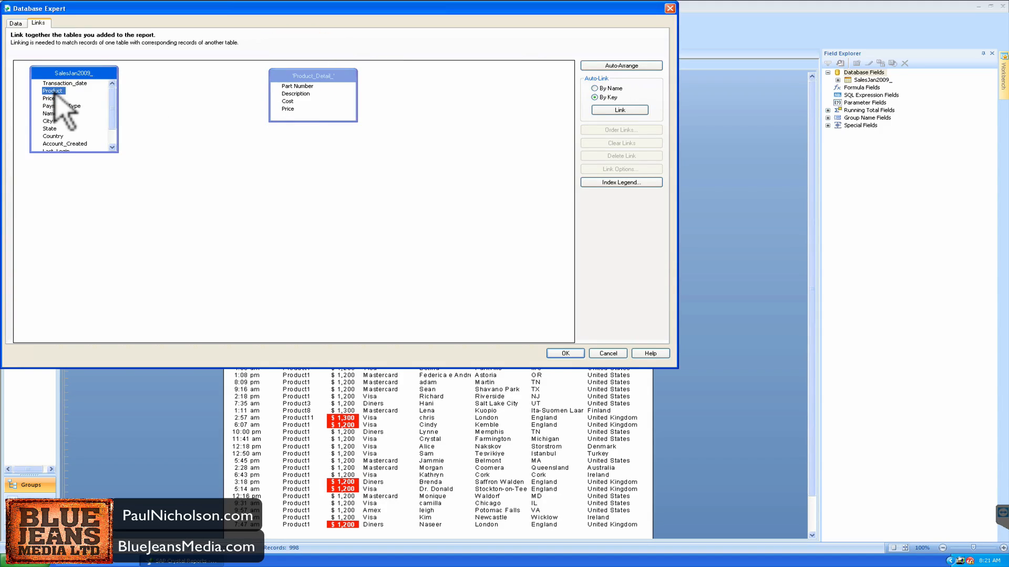
drag(75, 90, 285, 87)
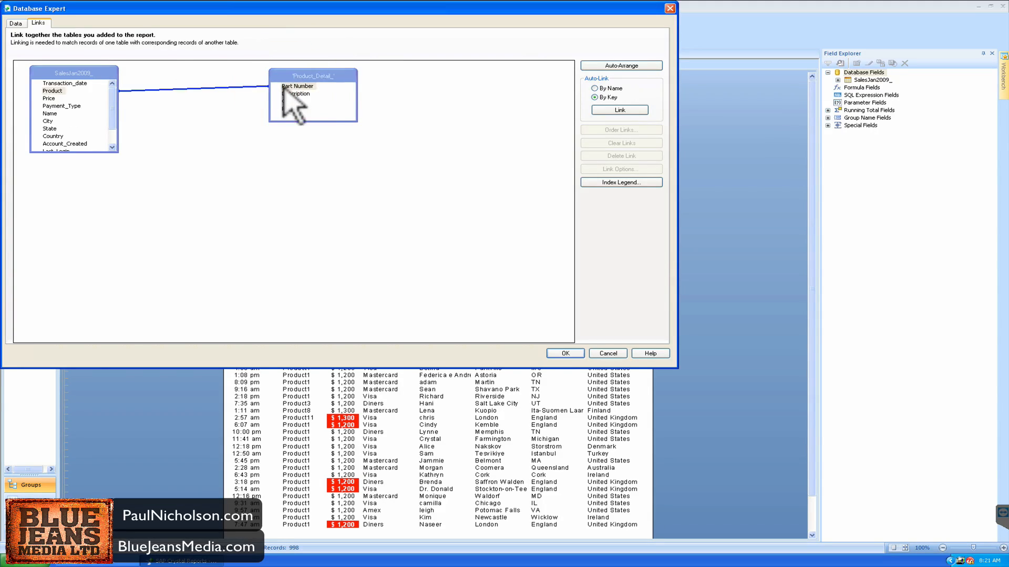
Step: Set the Product to Part Number link to a left outer join and apply the database changes, refreshing the report data
right_click(205, 90)
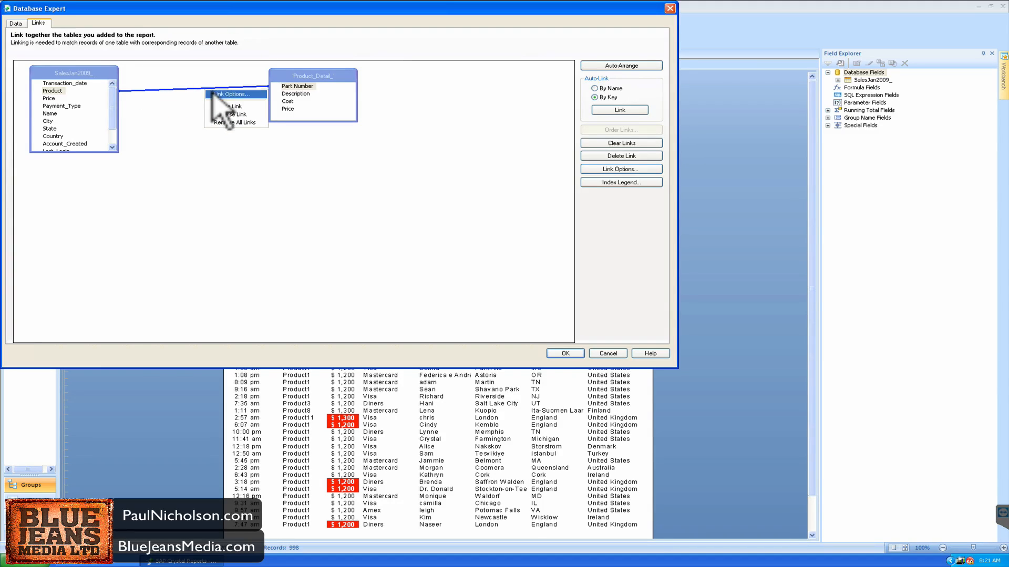
click(223, 94)
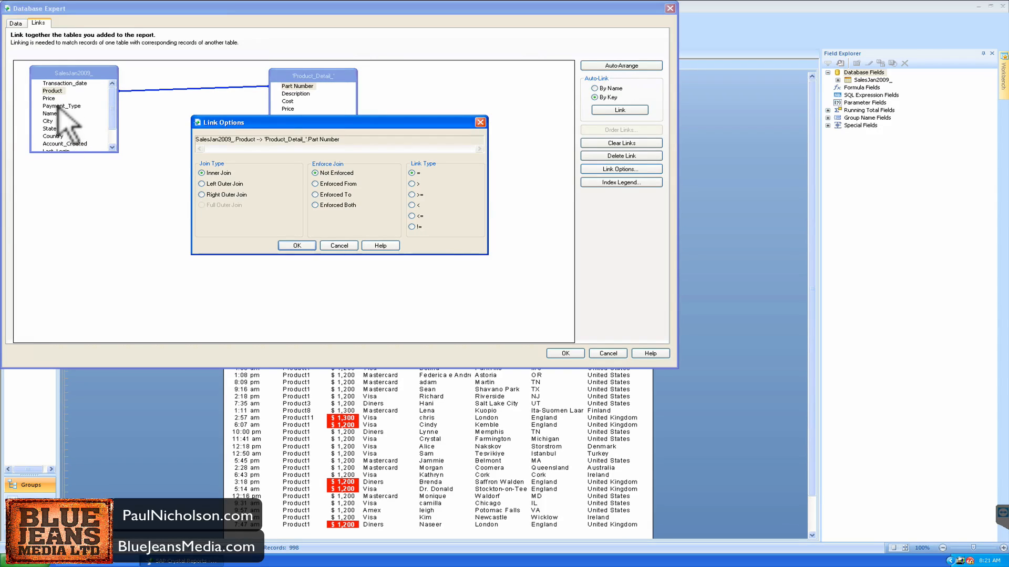
click(224, 183)
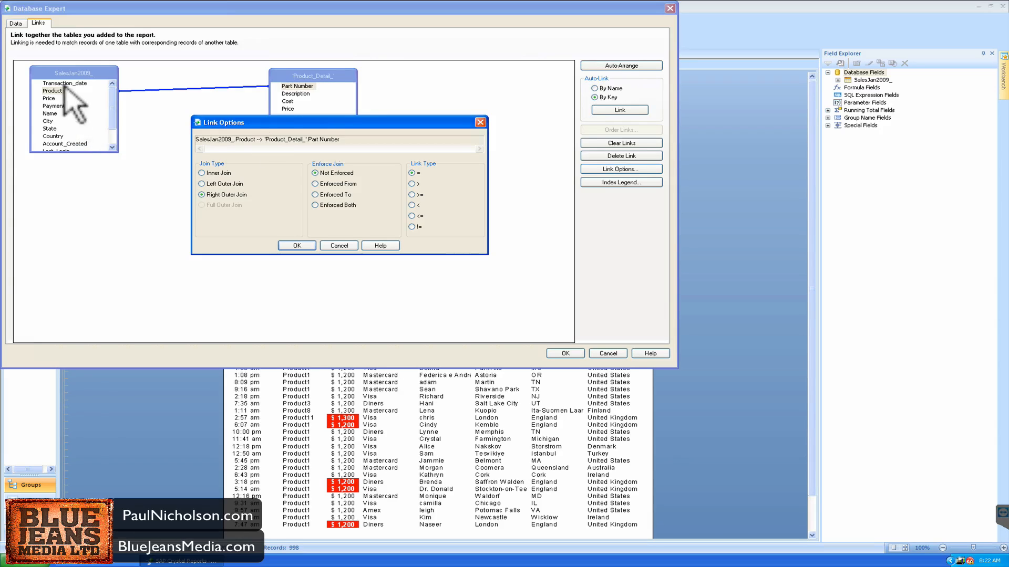
click(215, 173)
click(202, 184)
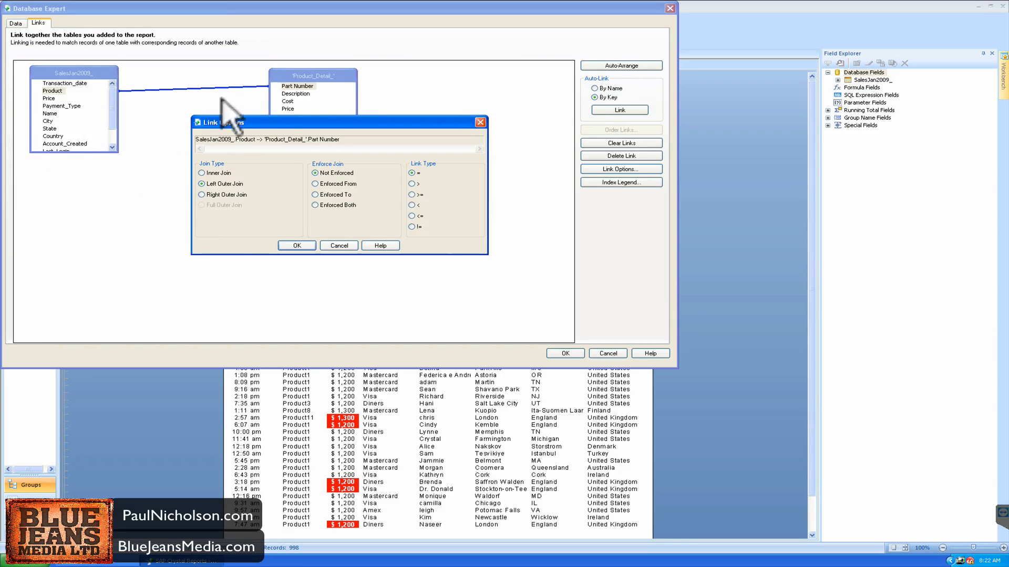
click(297, 246)
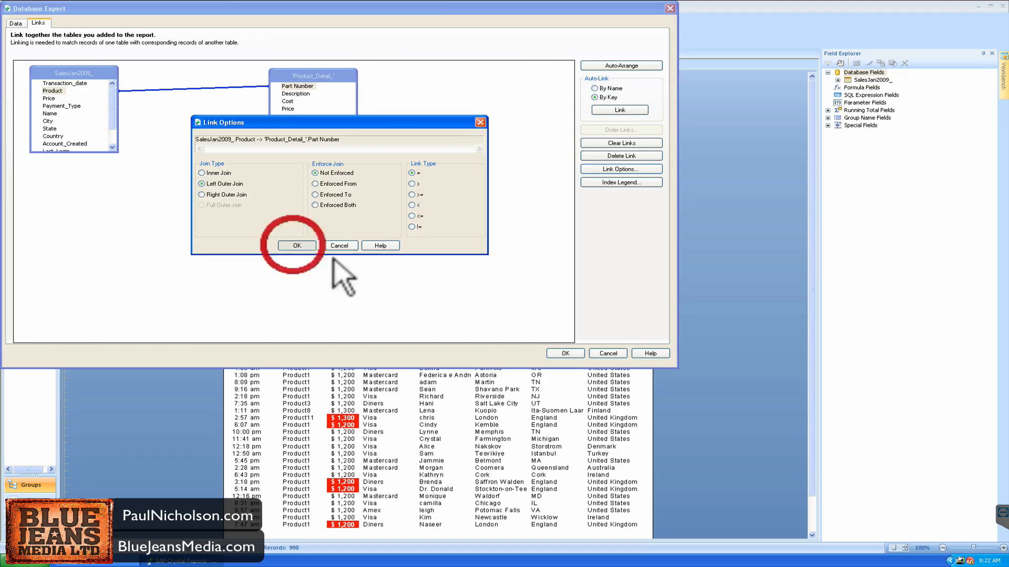
click(565, 354)
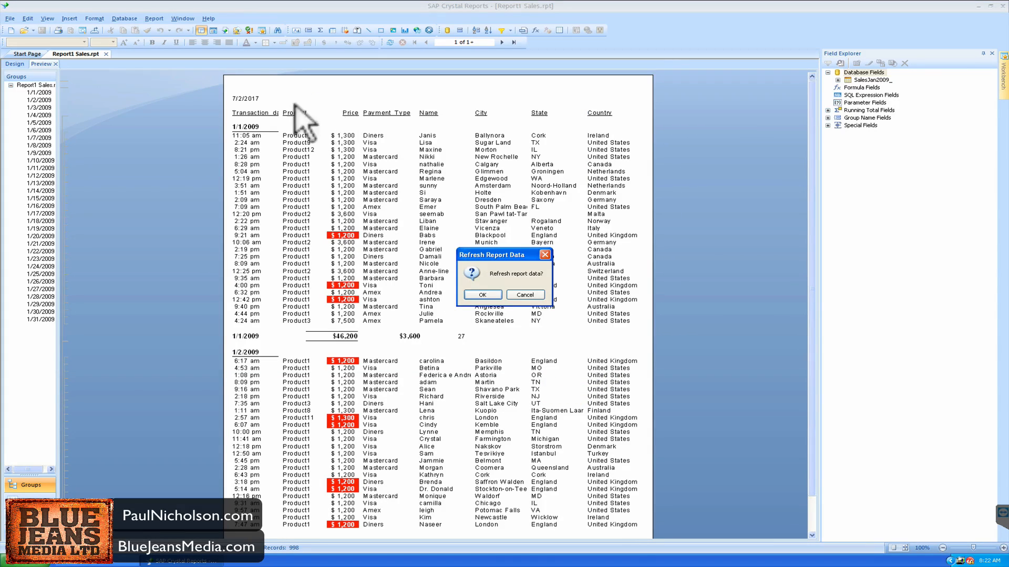
click(482, 295)
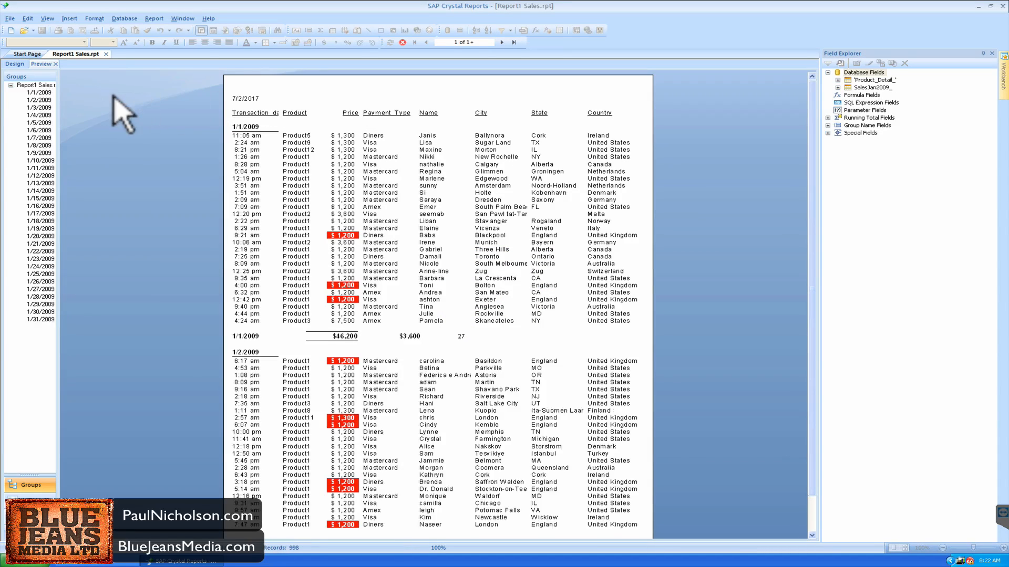
Step: Change the report's page orientation to landscape
click(10, 18)
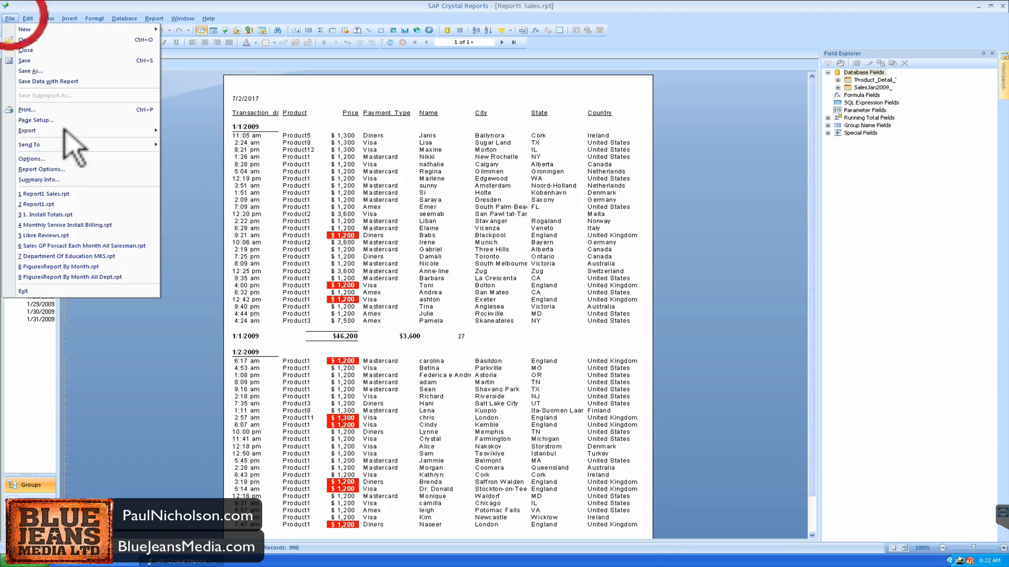
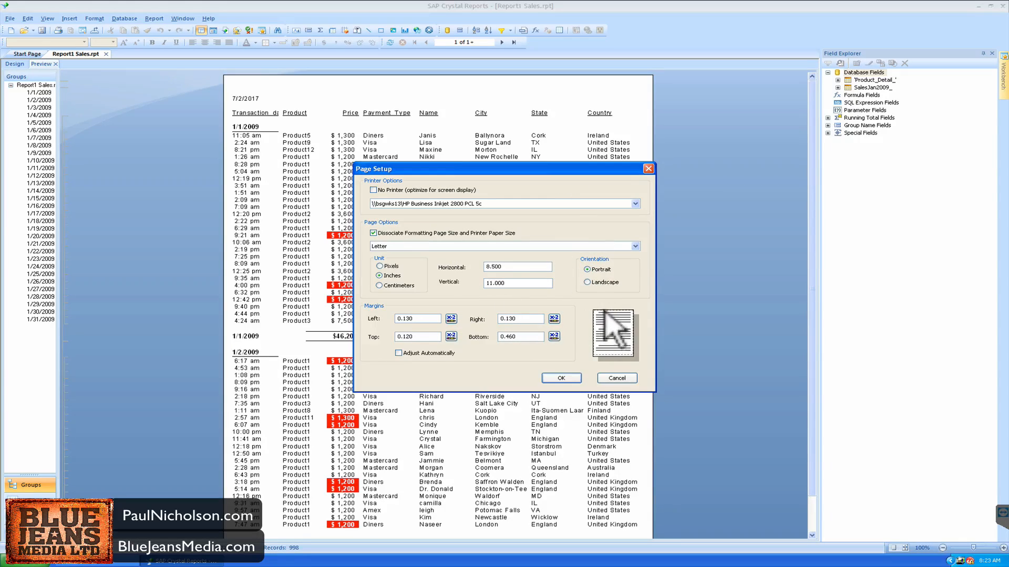
click(587, 282)
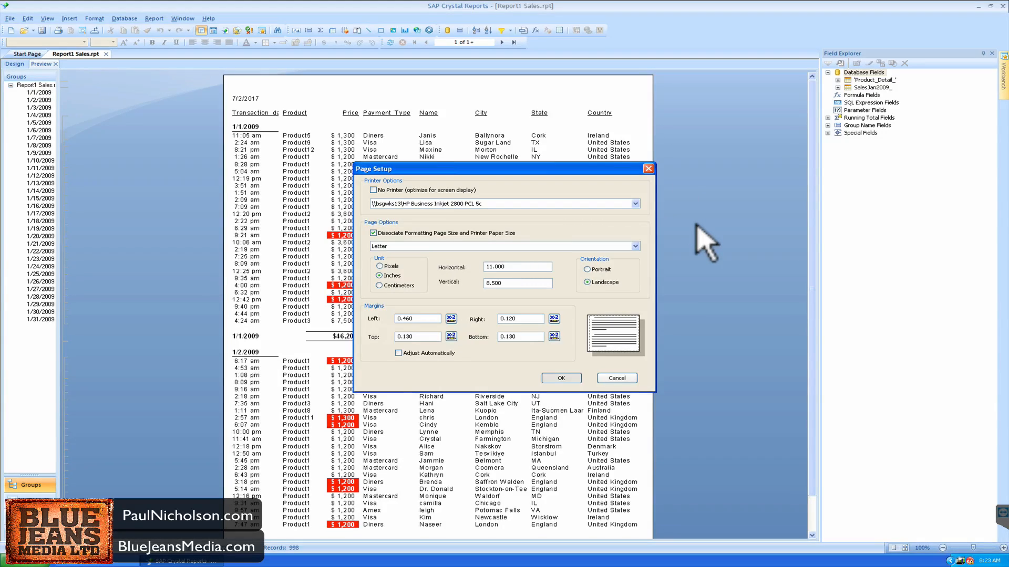
key(Return)
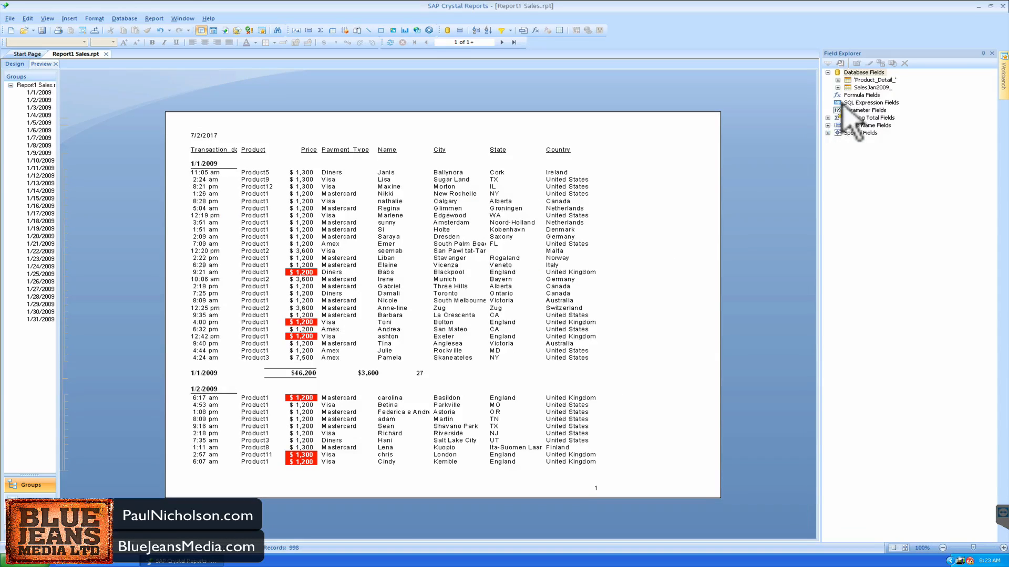
Step: Add the Description field from the Product_Detail table to the detail rows, after the Country column
click(838, 80)
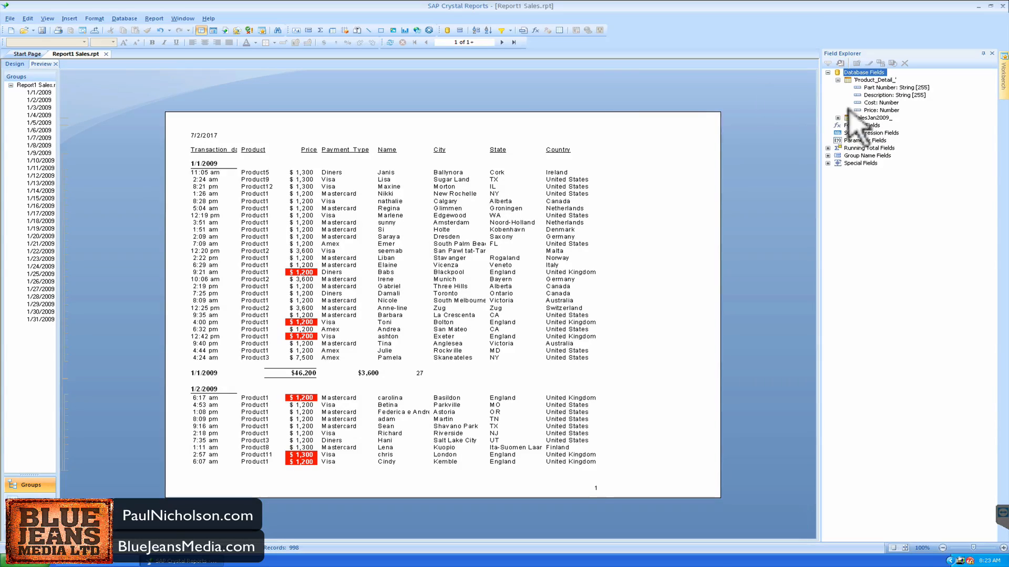
drag(874, 96, 607, 179)
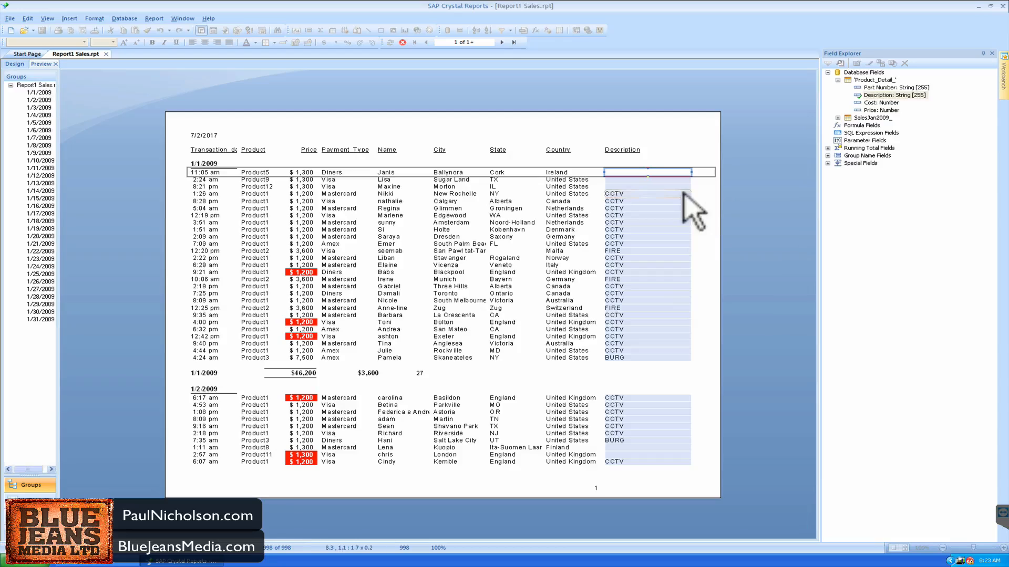
click(667, 244)
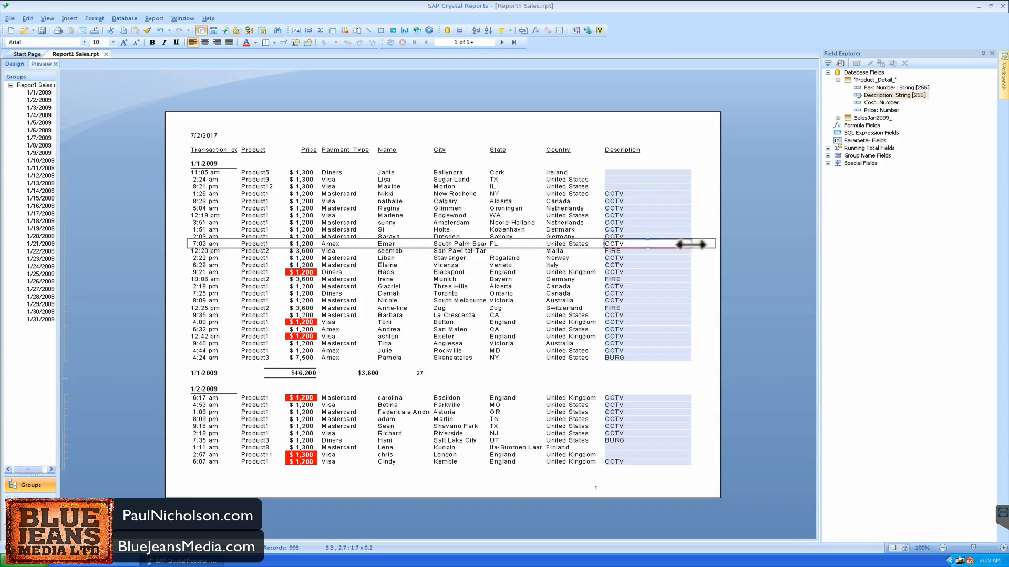
mouse_move(690, 245)
mouse_down()
mouse_move(654, 245)
mouse_move(693, 246)
mouse_up()
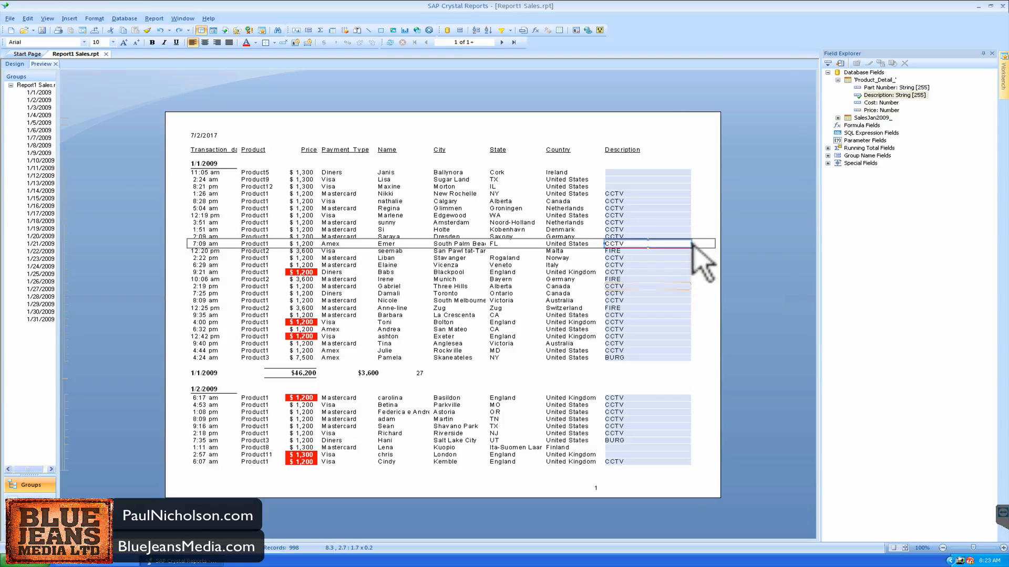
Step: Narrow the Description field in the detail rows to a width of about 0.6
drag(691, 243, 634, 242)
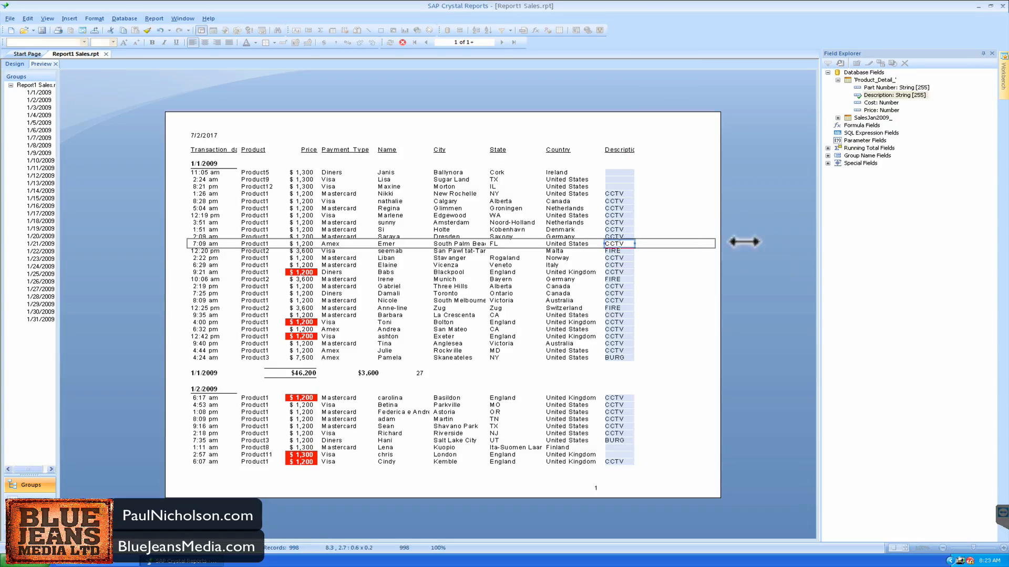
click(865, 102)
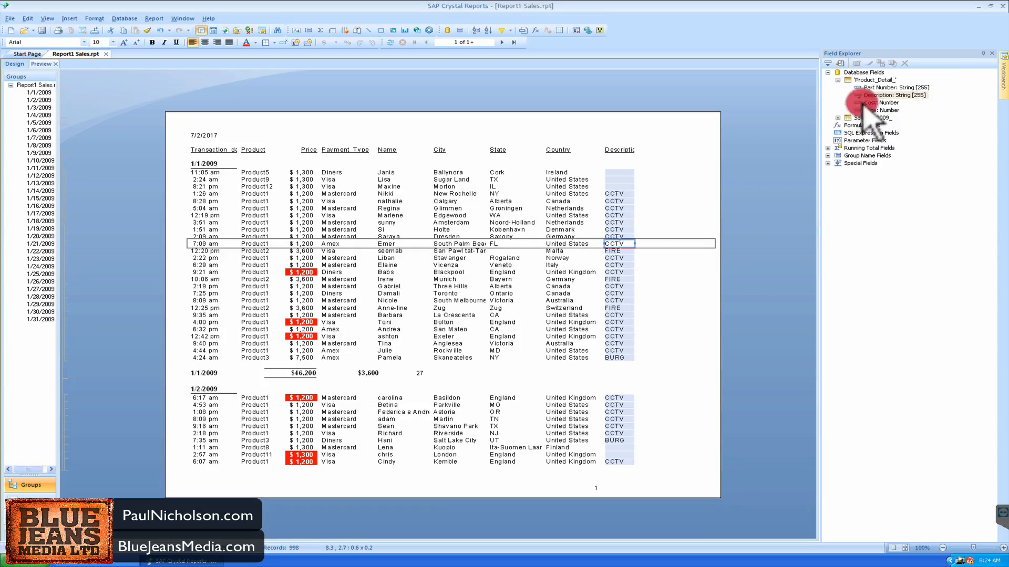
drag(864, 103, 646, 246)
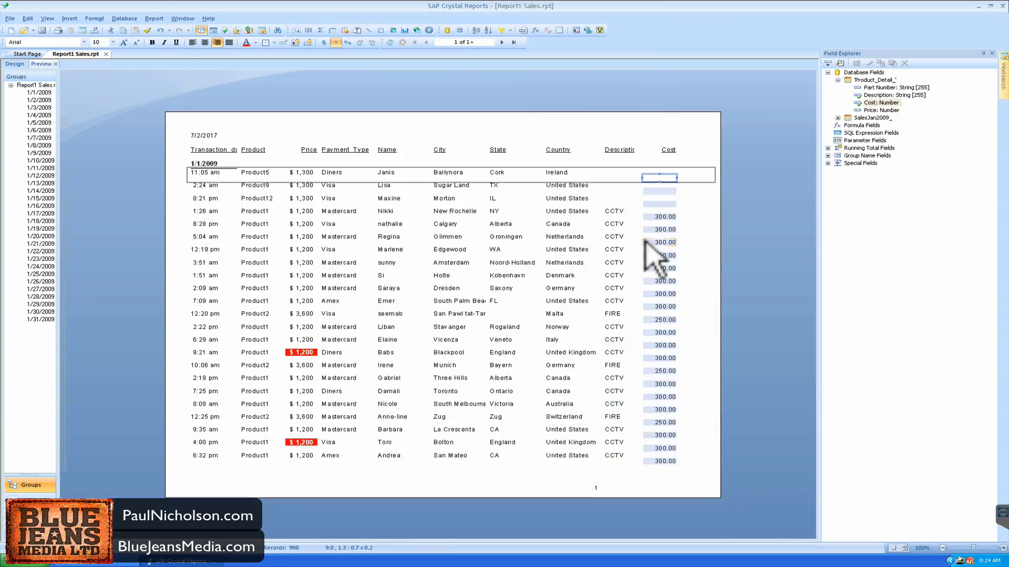
key(ctrl+z)
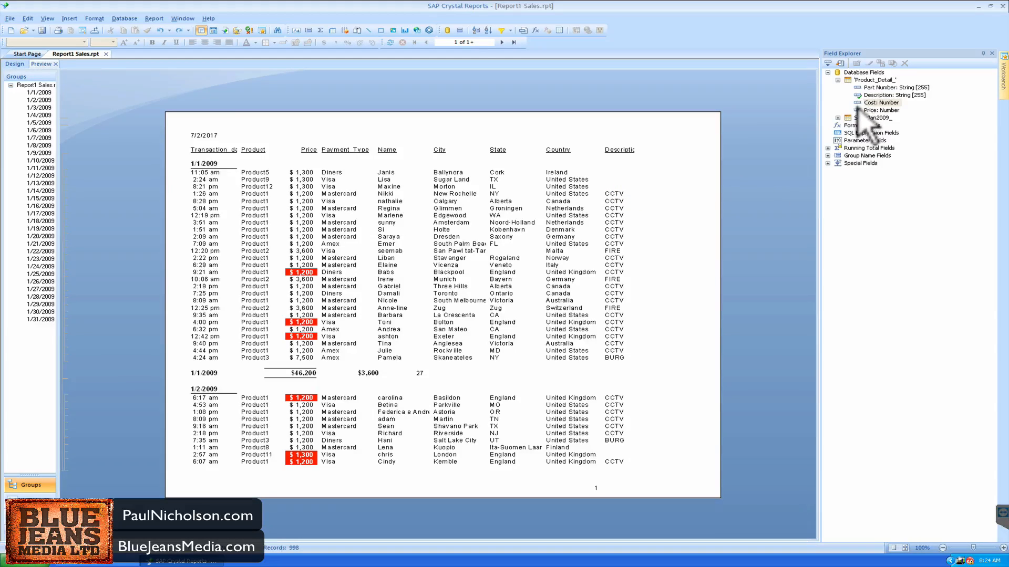
drag(862, 104, 637, 237)
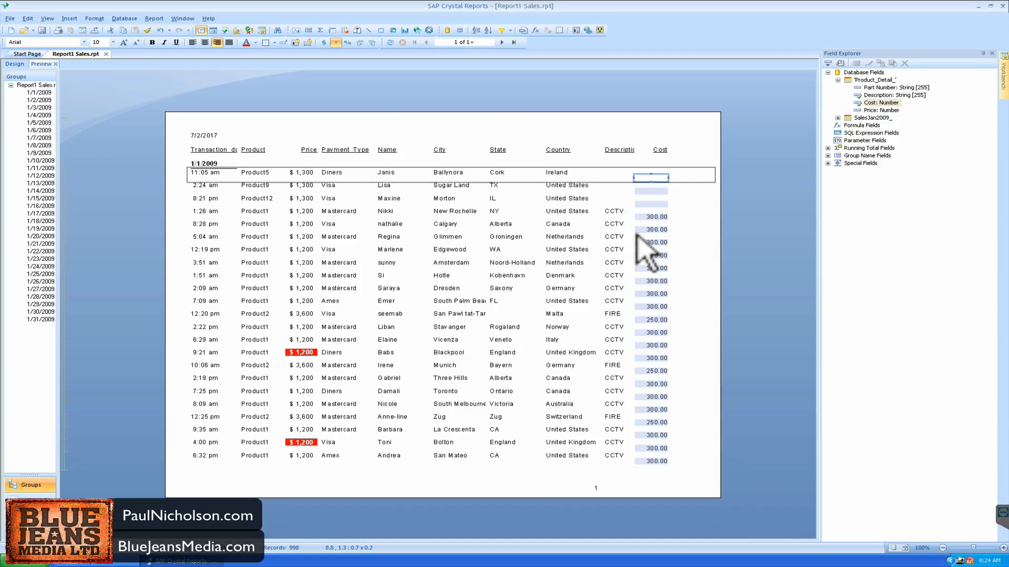
key(ctrl+z)
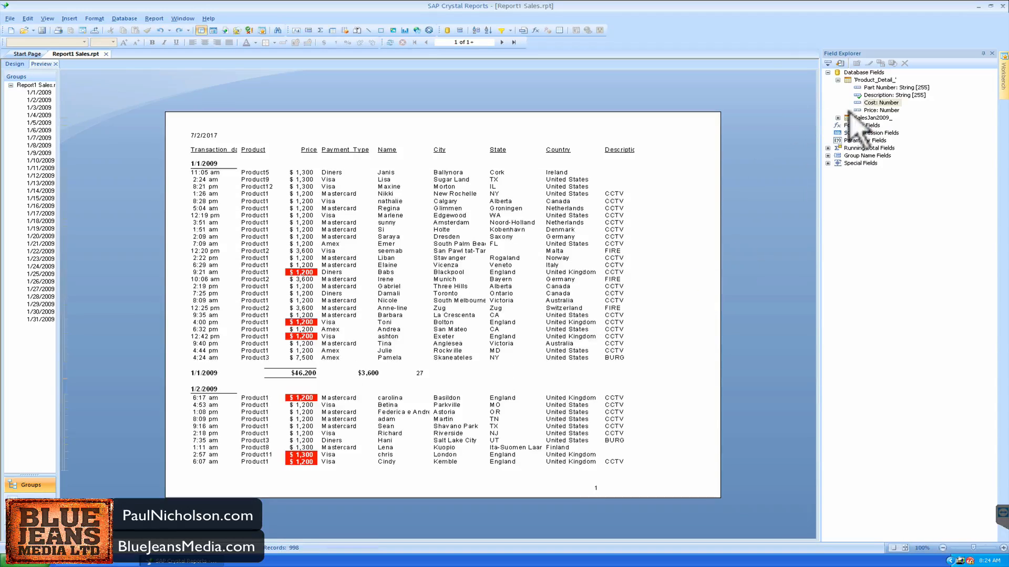
click(873, 98)
drag(873, 101, 639, 223)
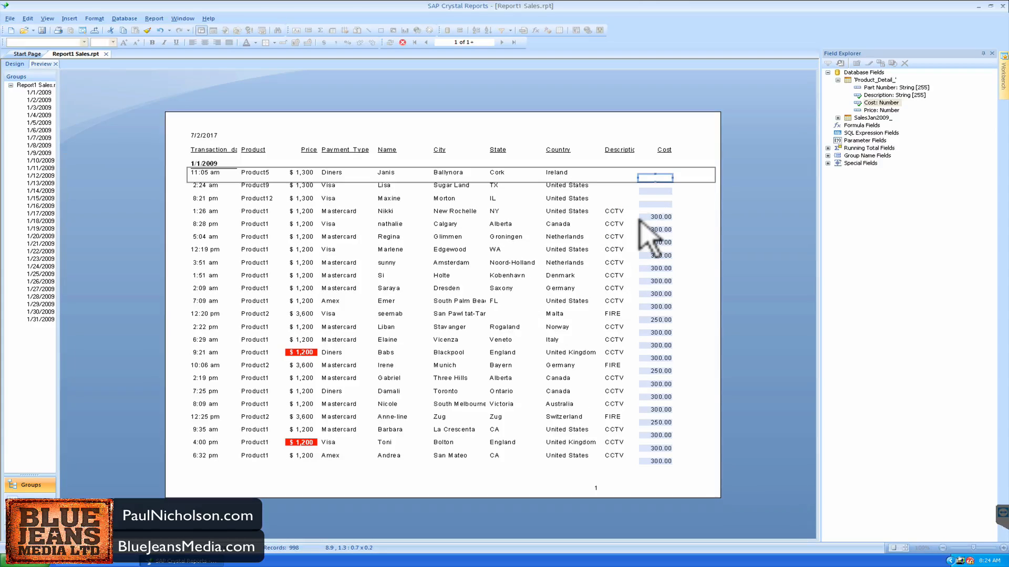
key(ctrl+z)
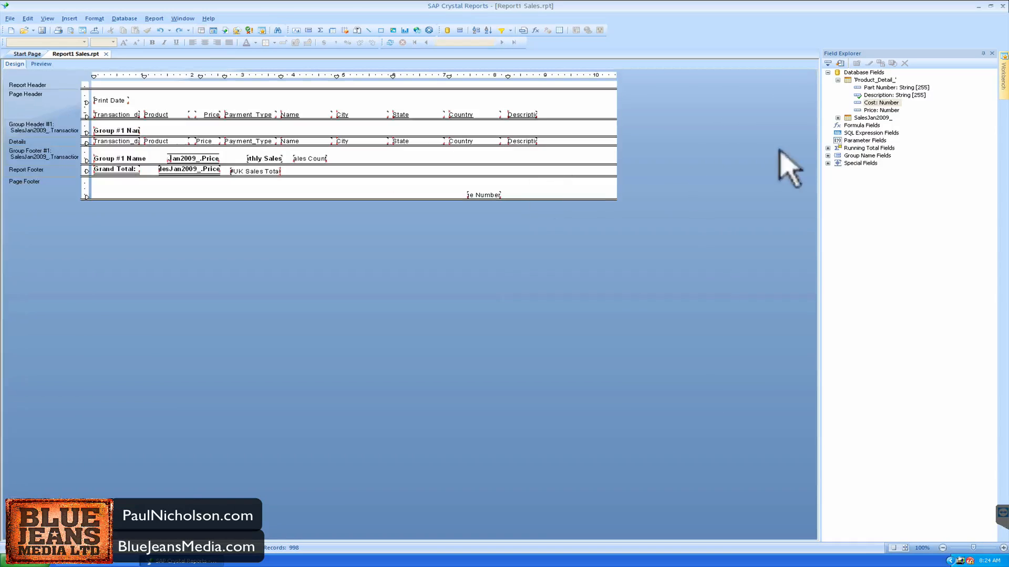
Step: Add the Product_Detail table's Cost field to the Details section of the report design, after Description, and preview the report
click(714, 144)
drag(715, 143, 547, 139)
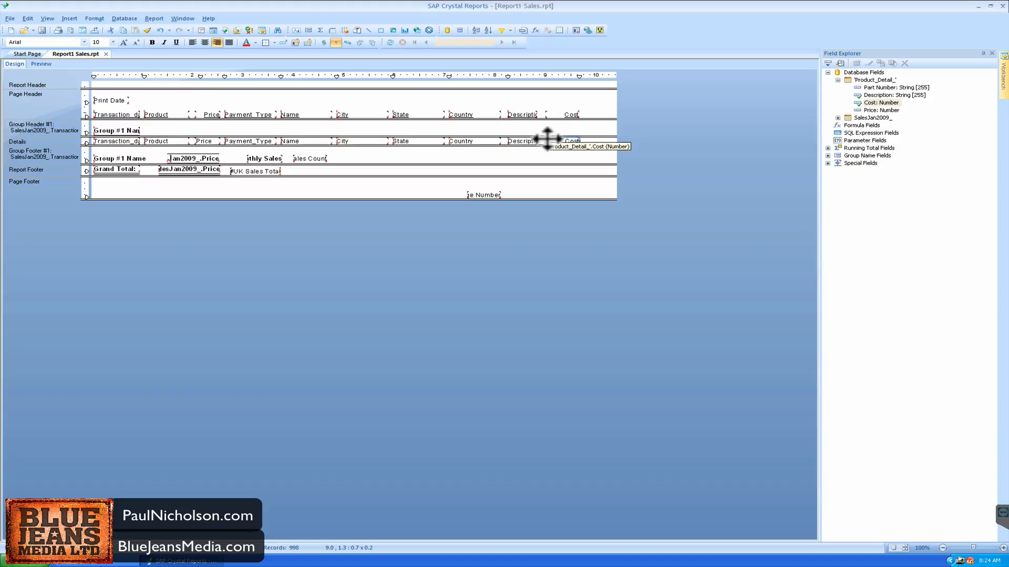
click(39, 57)
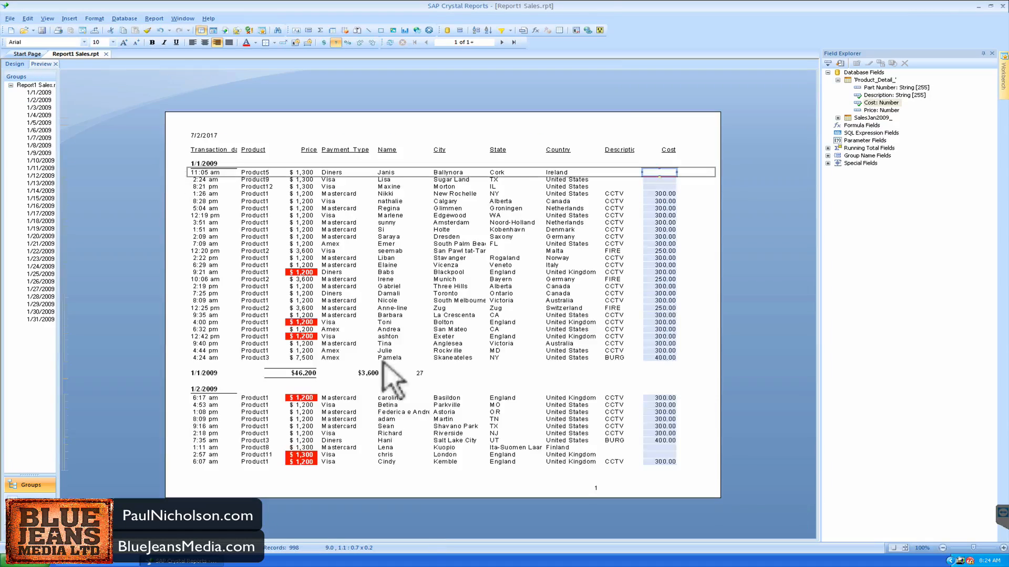
Step: Format the Cost field with the -1,123 number style and move its column slightly closer to Description
click(677, 362)
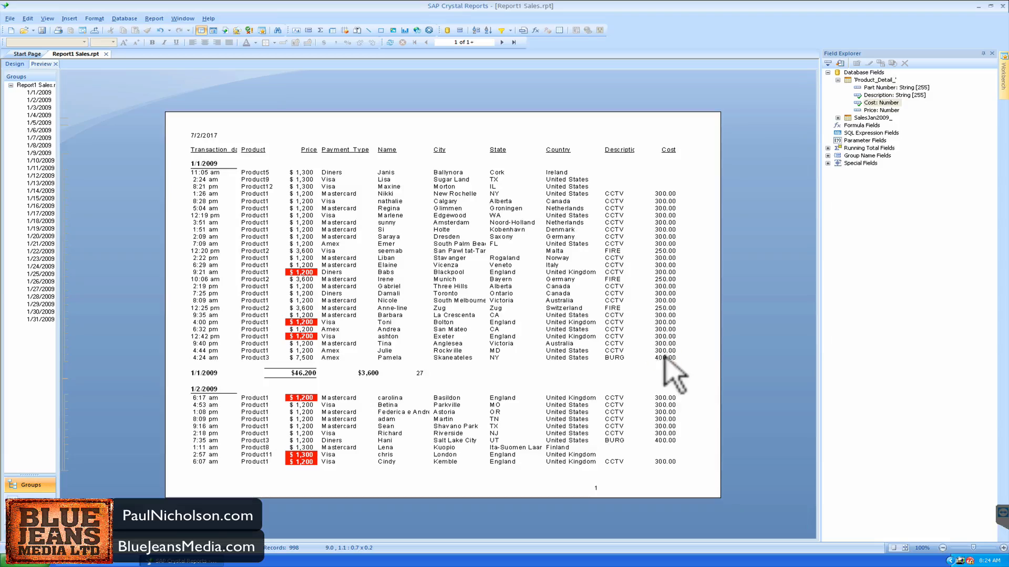
click(664, 355)
right_click(665, 356)
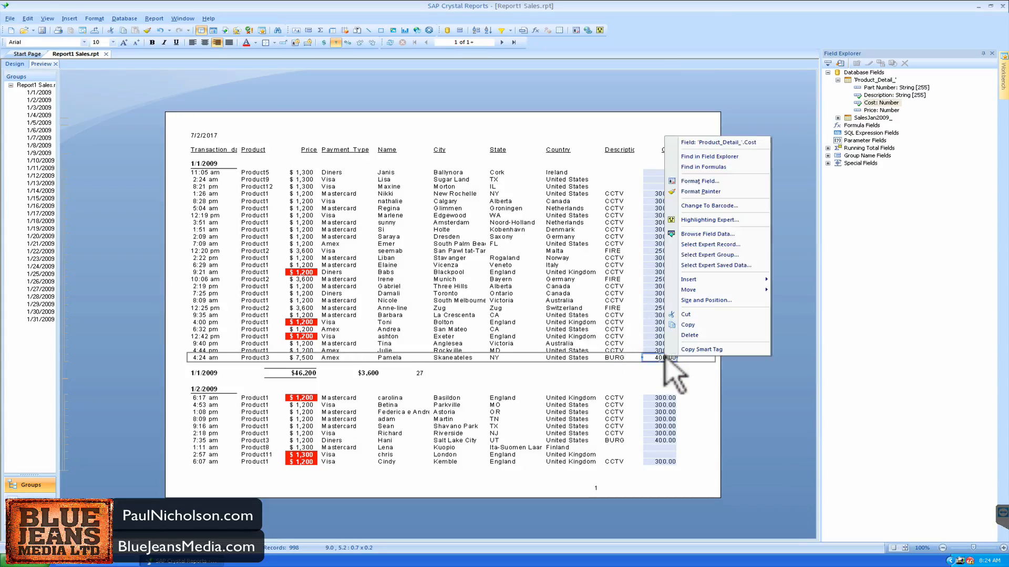
click(683, 181)
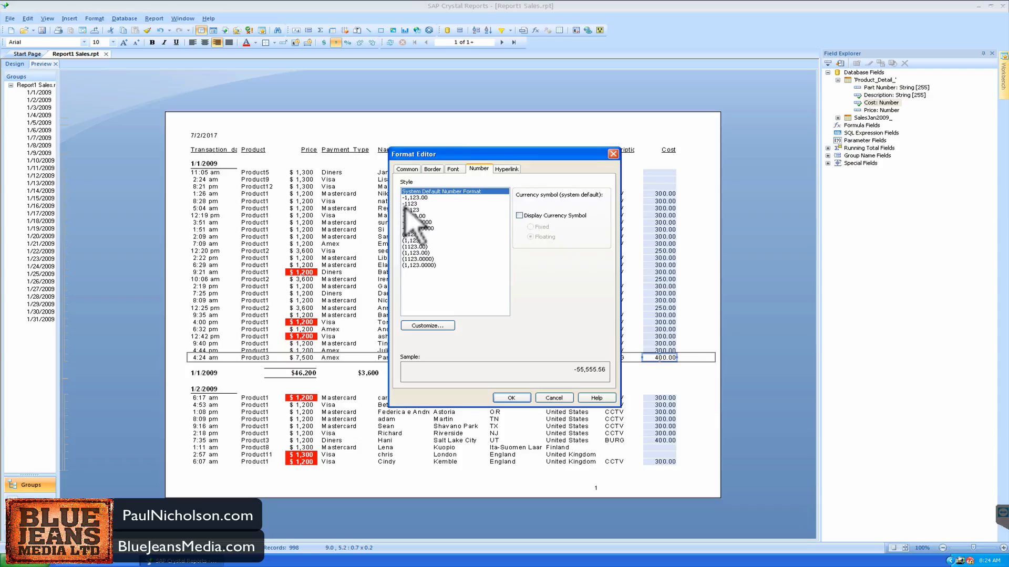
click(407, 210)
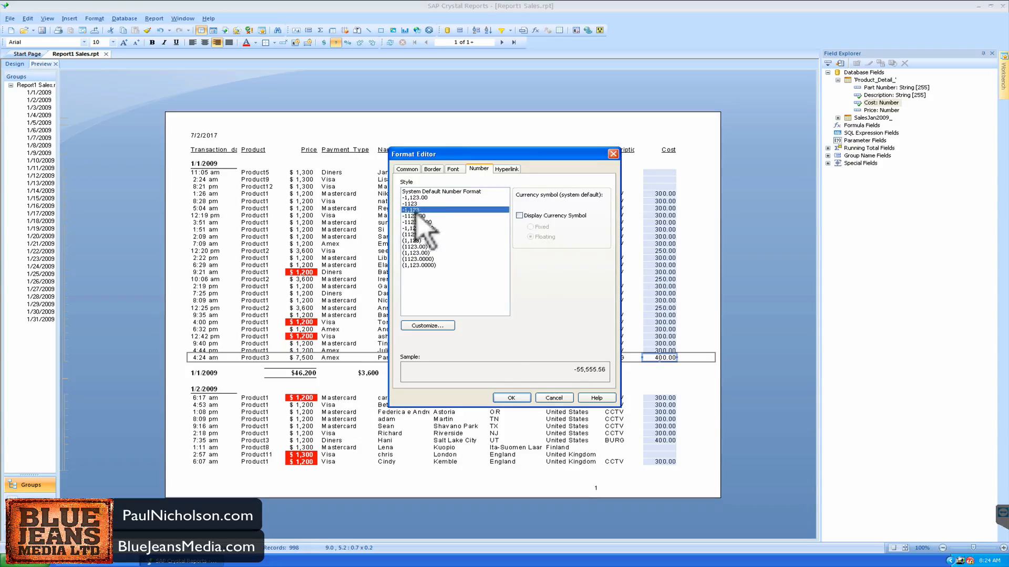
click(507, 398)
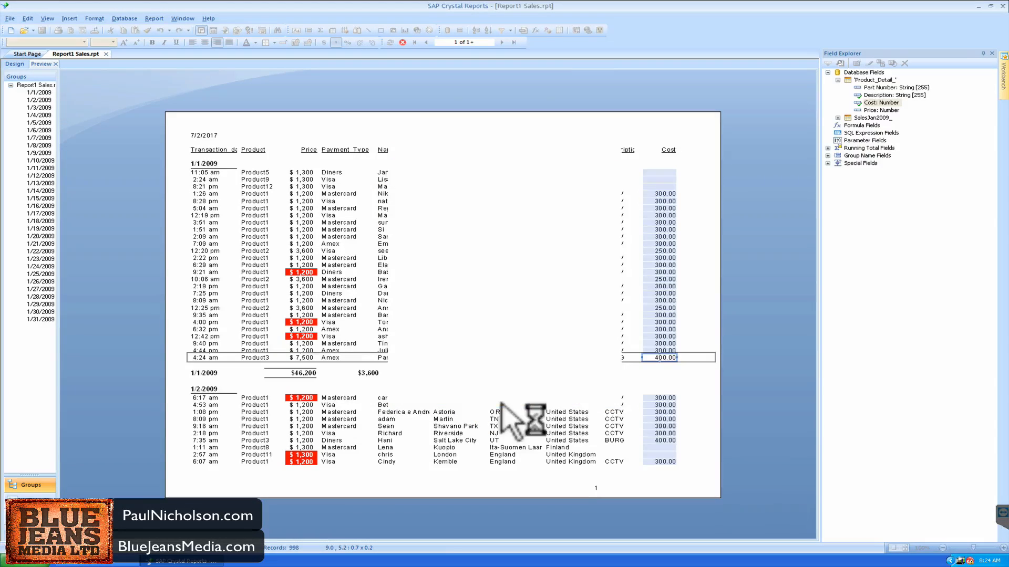
click(653, 358)
drag(654, 358, 646, 359)
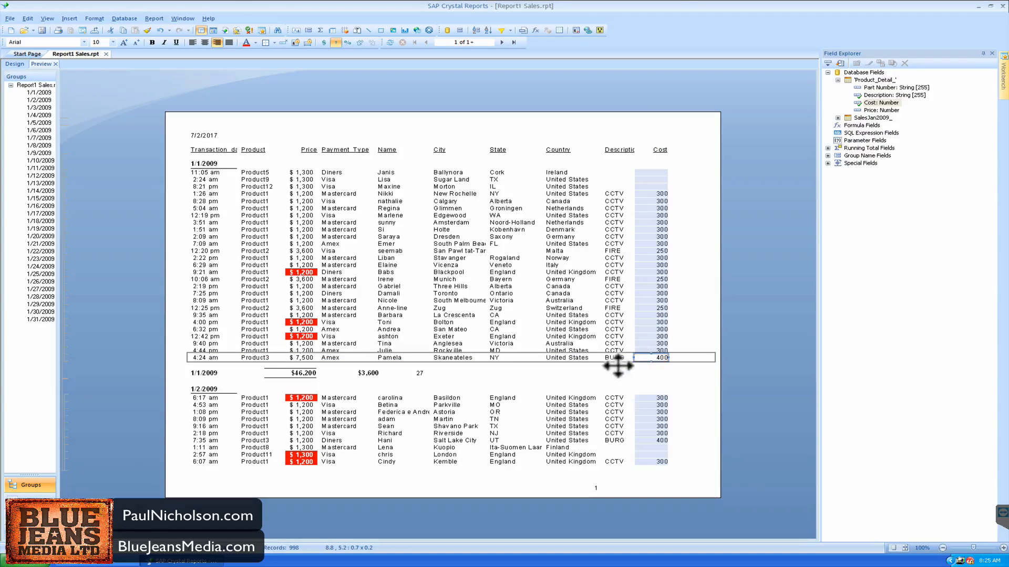
Step: Create a formula field named Profit and begin its expression with SalesJan2009_.Price followed by a minus sign
right_click(868, 125)
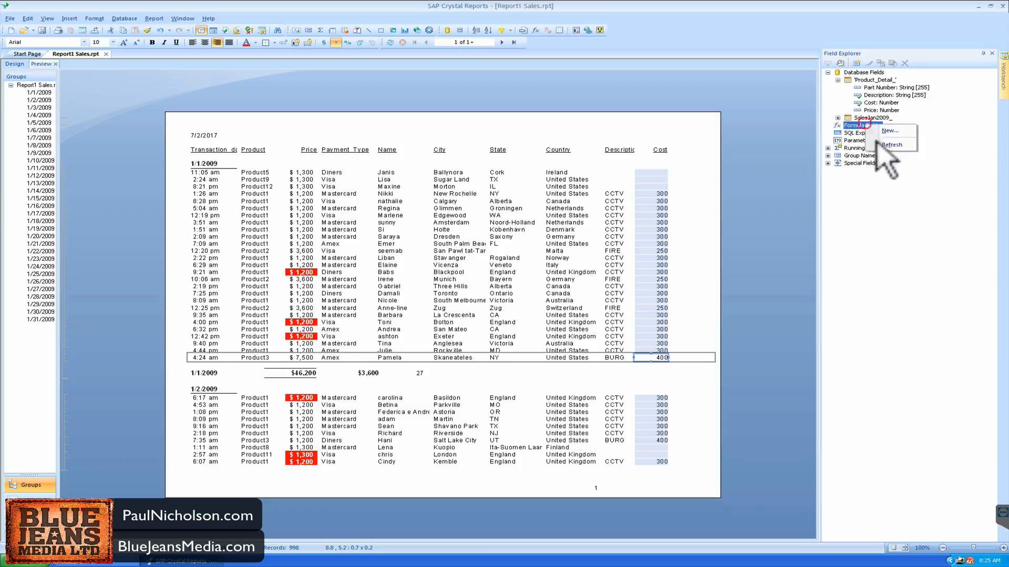
click(887, 131)
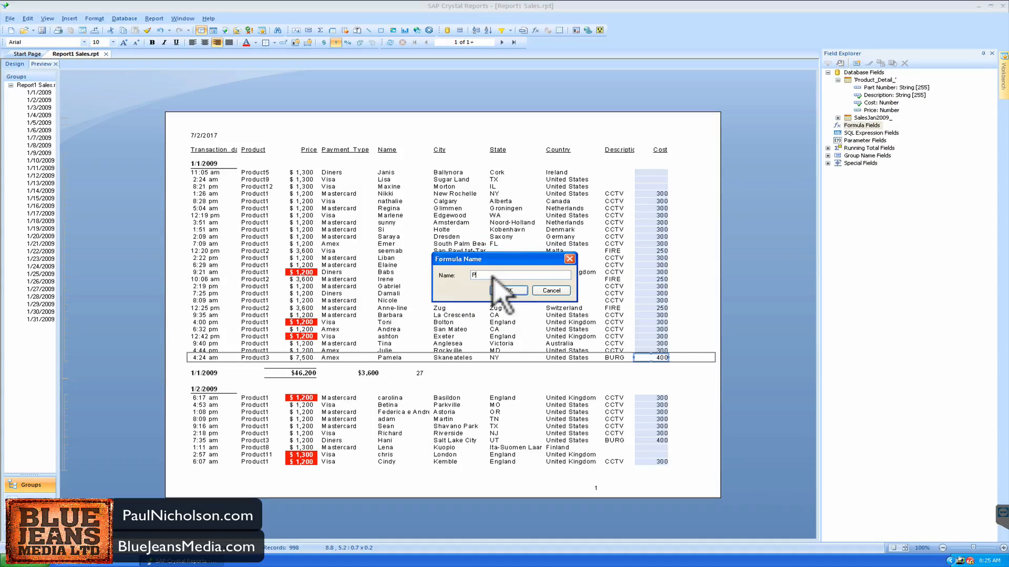
key(Return)
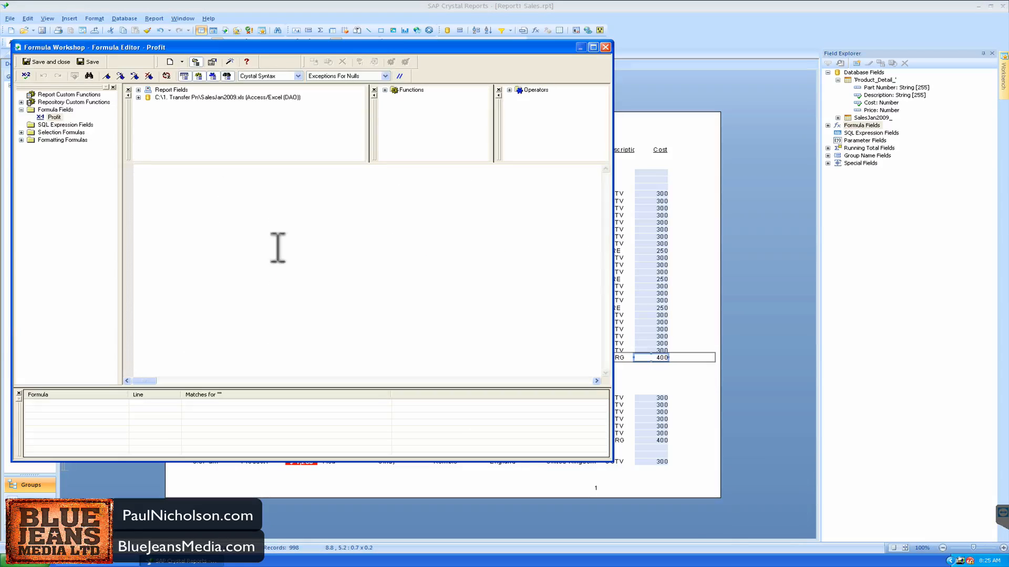
click(217, 206)
click(138, 90)
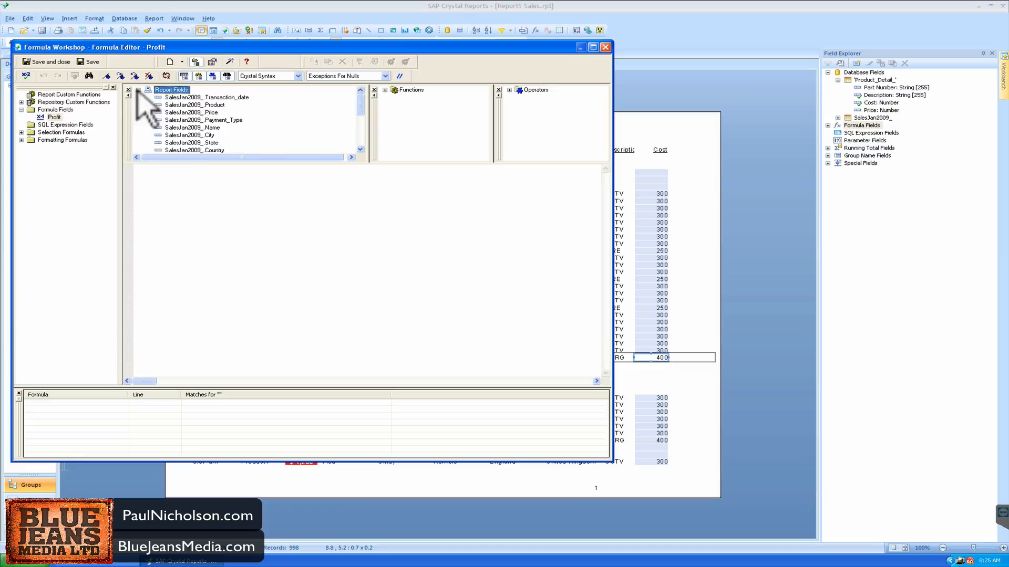
double_click(203, 113)
Step: Examine the report fields, functions and operators available for the Profit formula
click(361, 141)
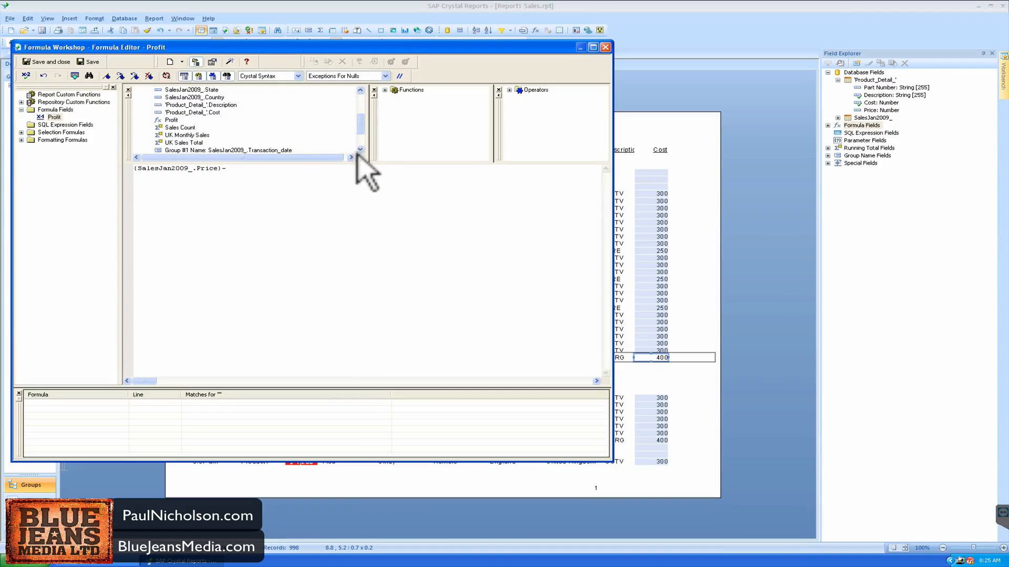
click(360, 140)
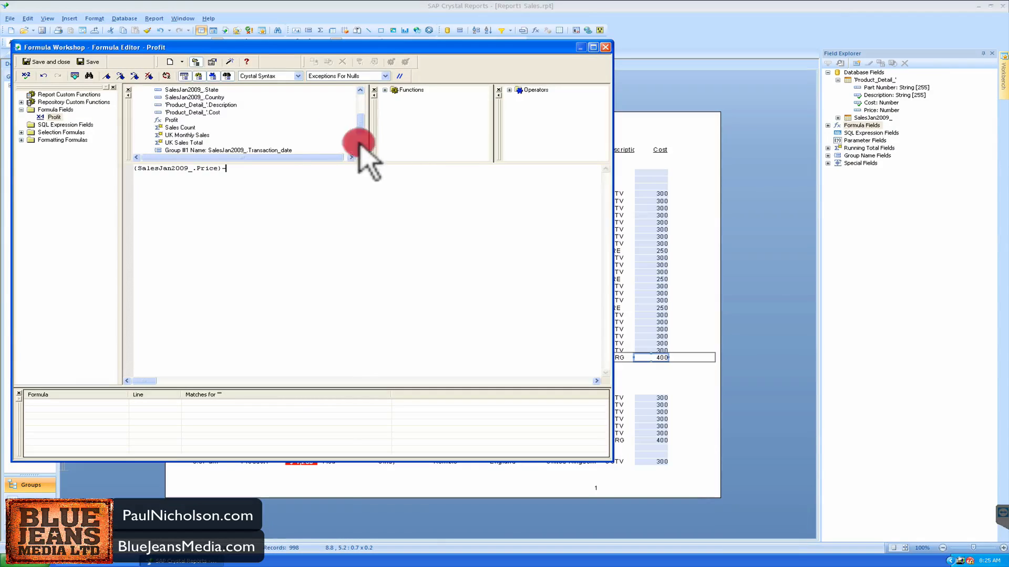
click(359, 104)
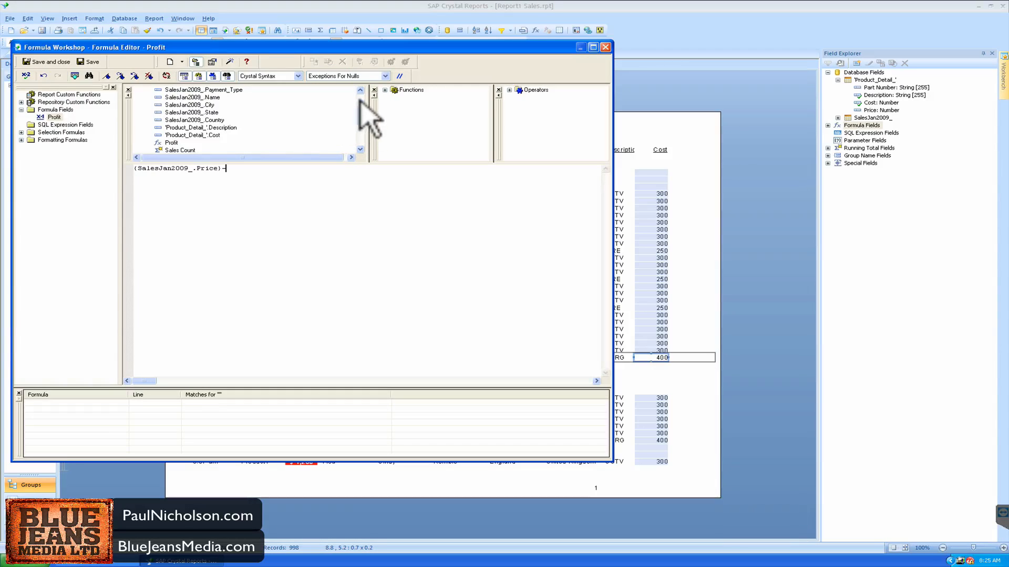
click(359, 101)
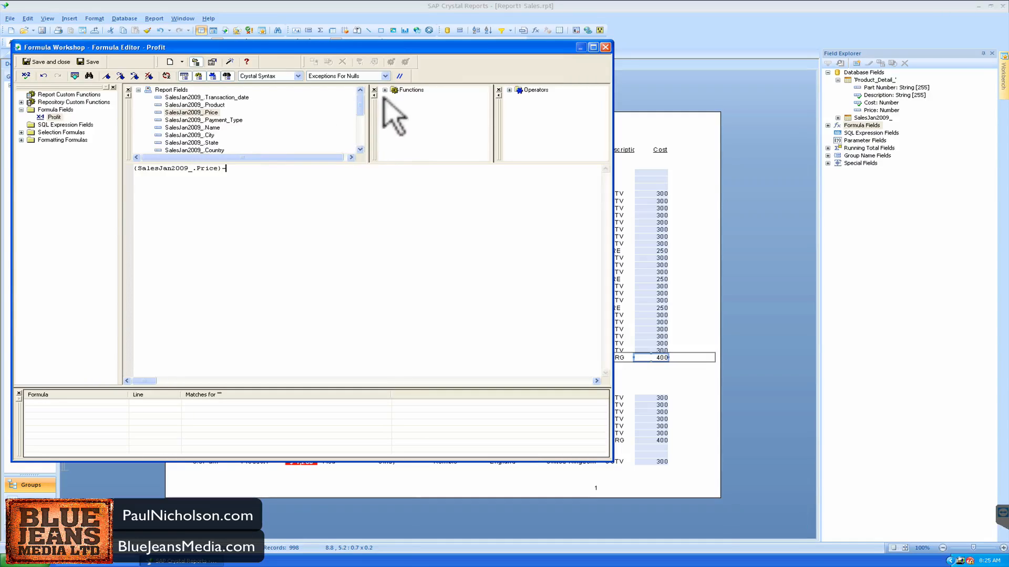
double_click(410, 90)
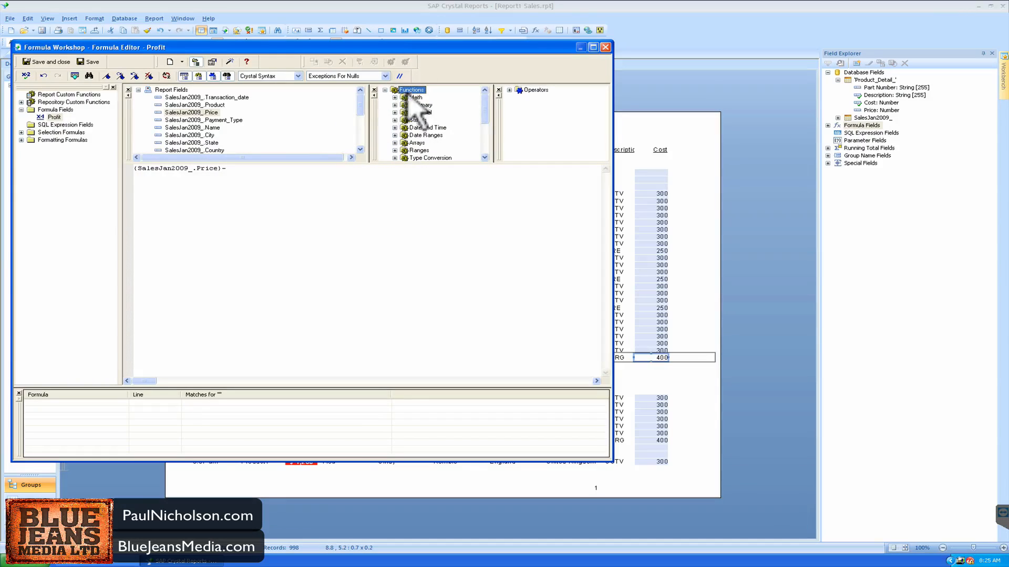
double_click(520, 91)
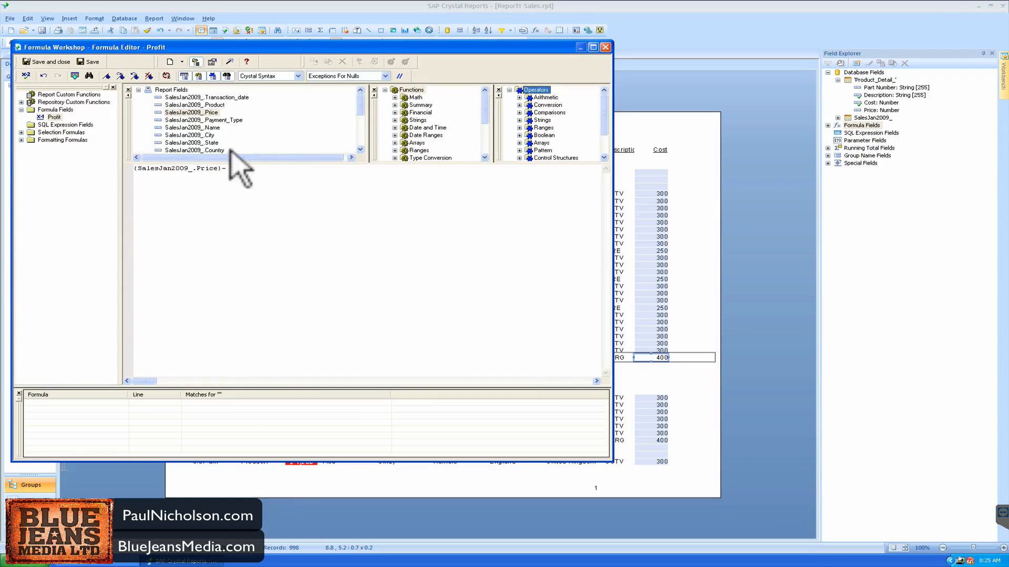
click(363, 138)
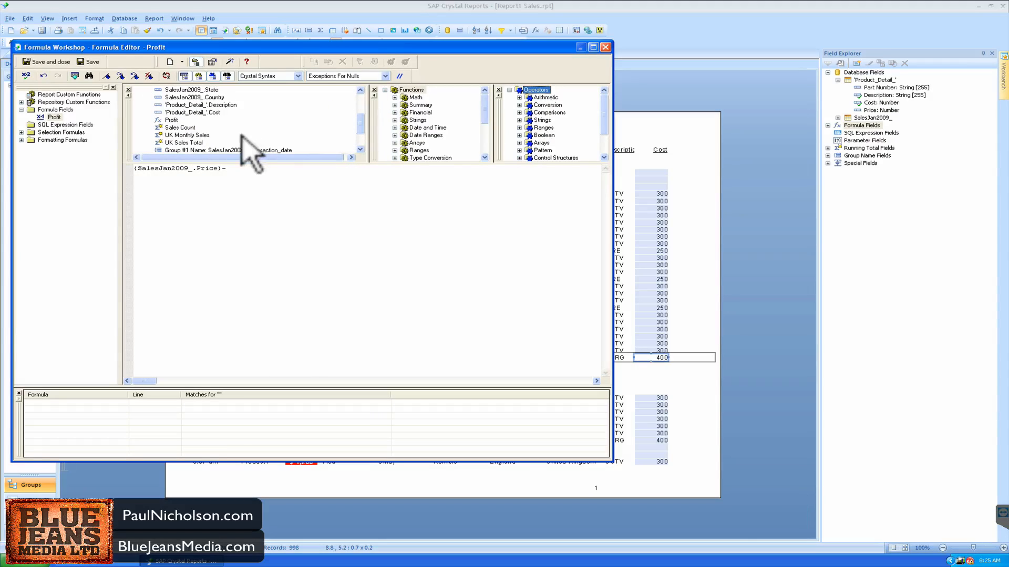
click(360, 102)
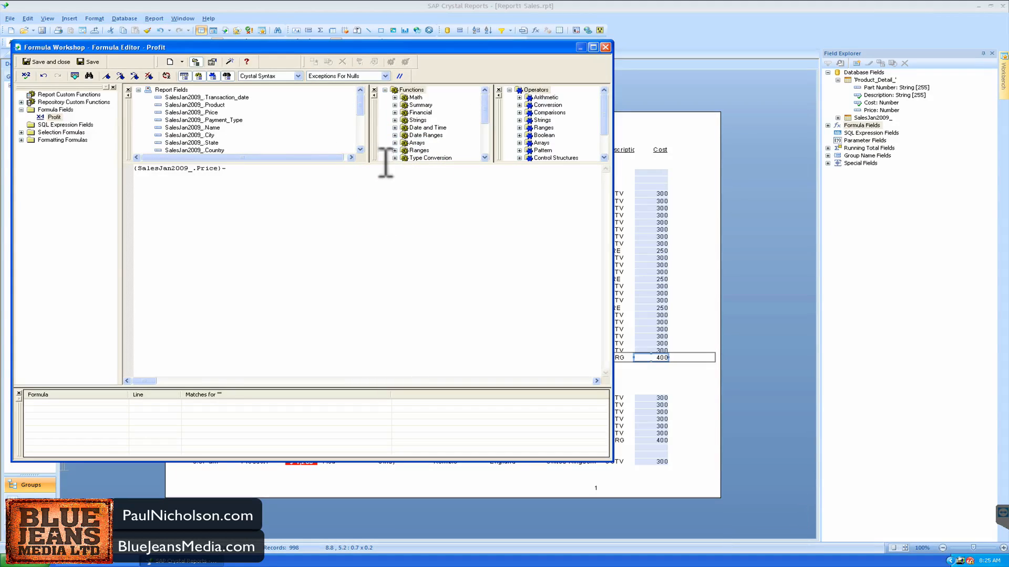
Step: Enlarge the field, function and operator lists, and append the Product_Detail table's Cost field to the Profit formula
drag(385, 164, 385, 198)
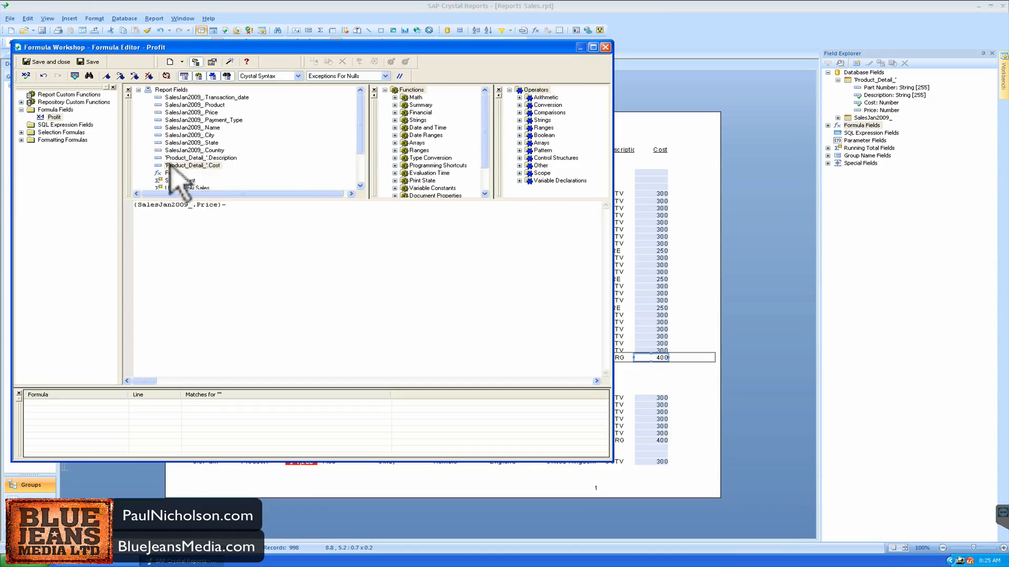
click(360, 176)
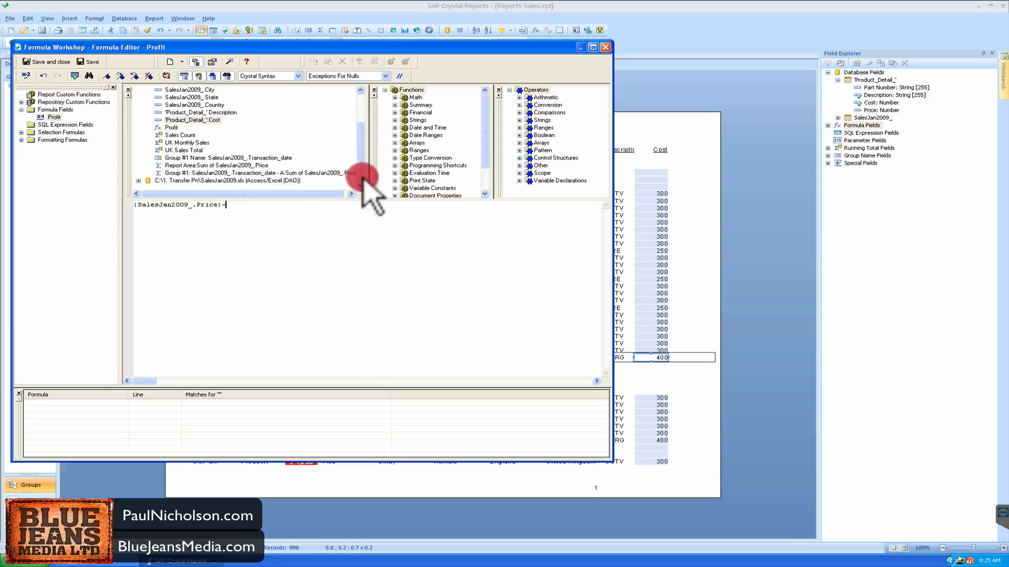
click(138, 180)
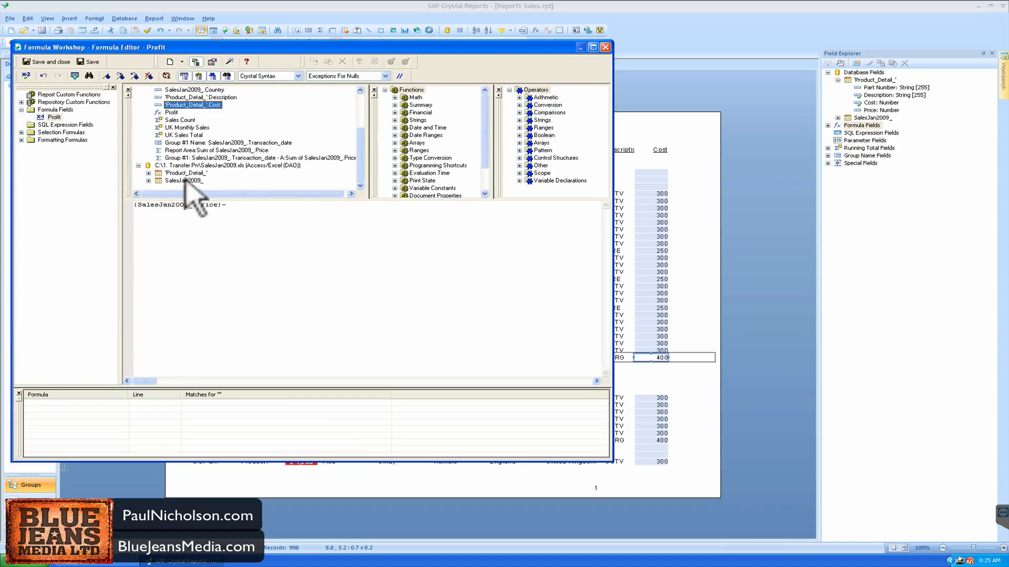
click(149, 181)
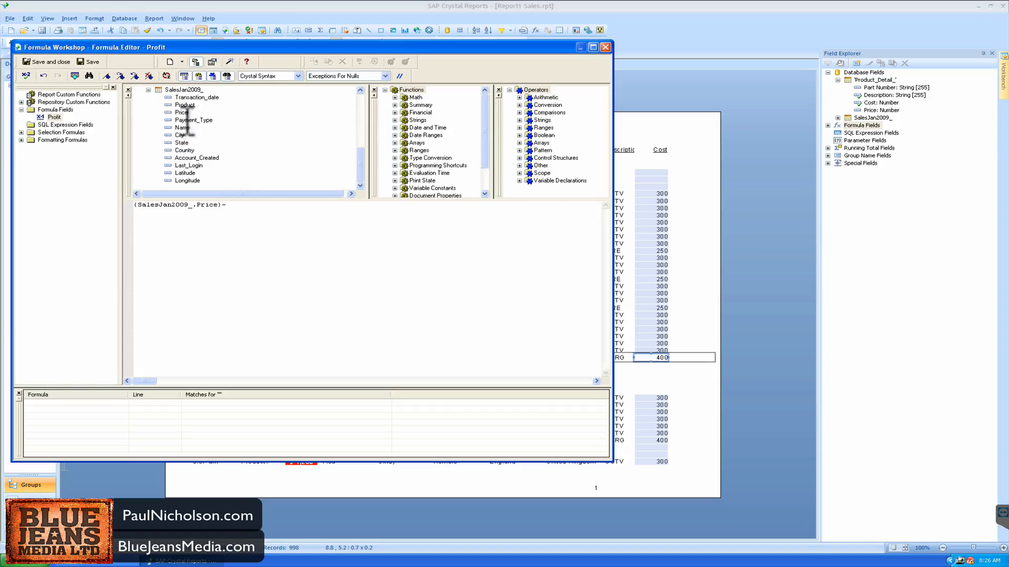
click(360, 90)
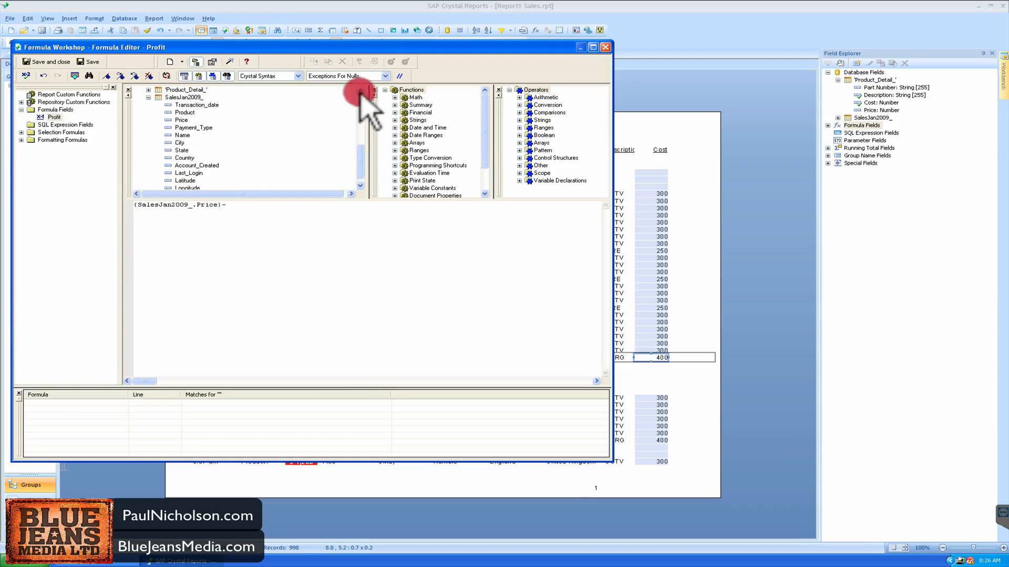
click(360, 90)
click(360, 90)
click(148, 105)
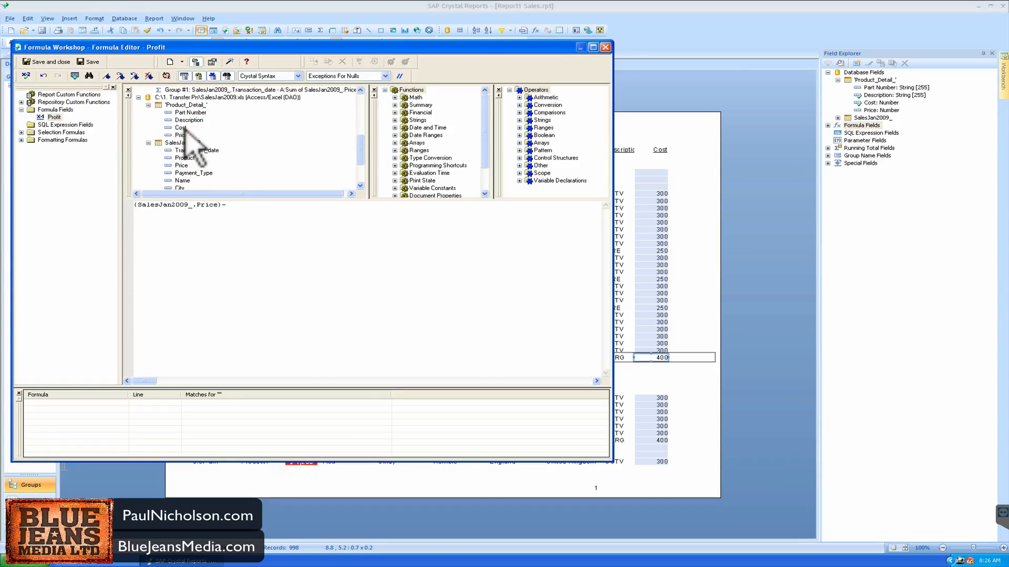
double_click(181, 128)
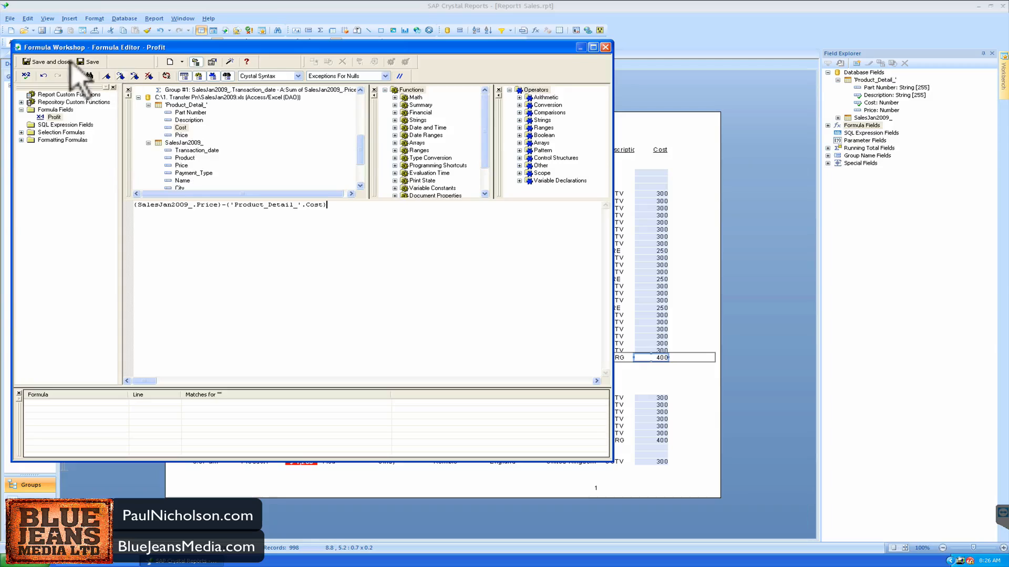
Step: Save the Profit formula and close the formula editor
click(44, 61)
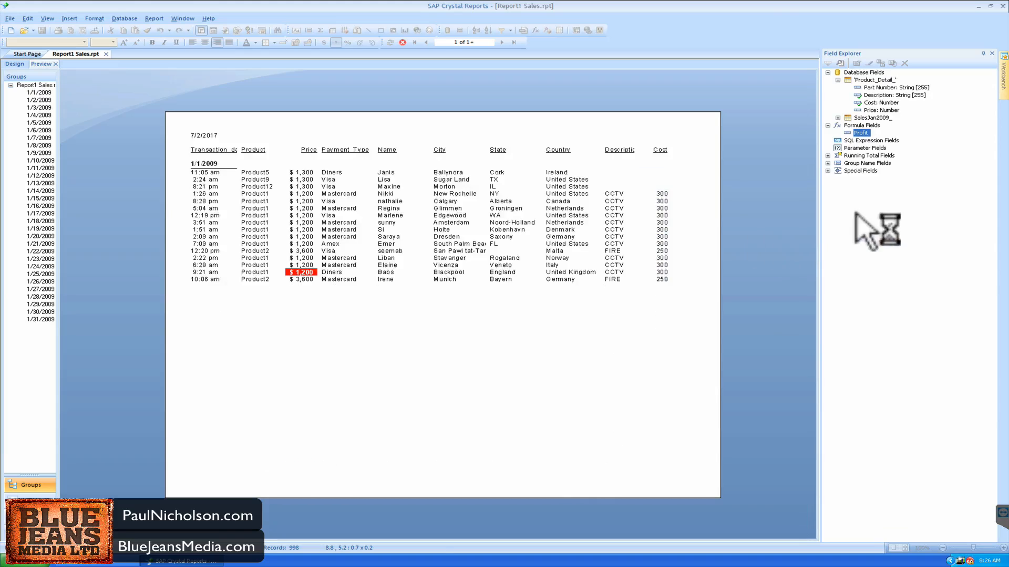
click(678, 269)
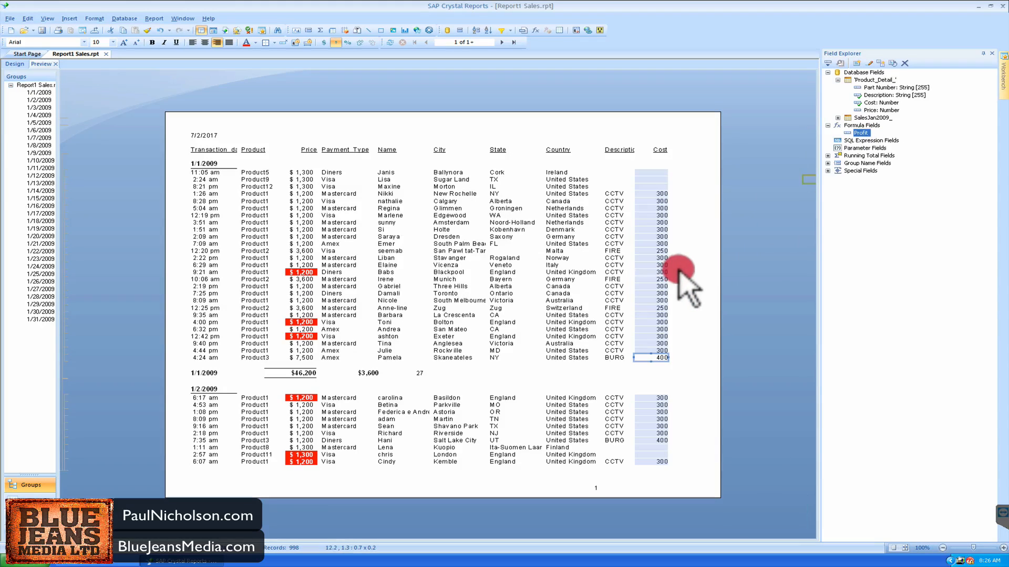
drag(678, 270, 677, 263)
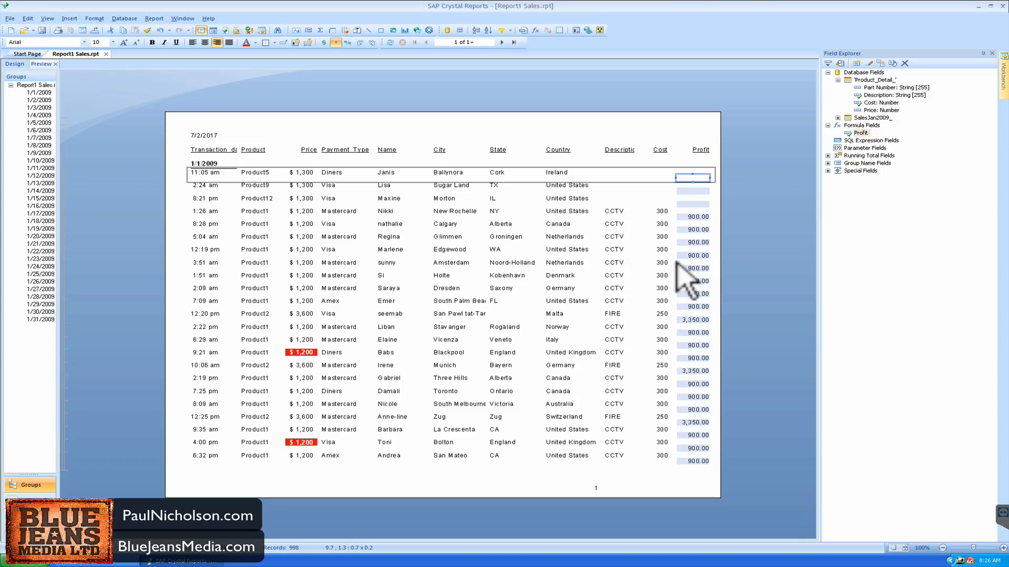
key(ctrl+z)
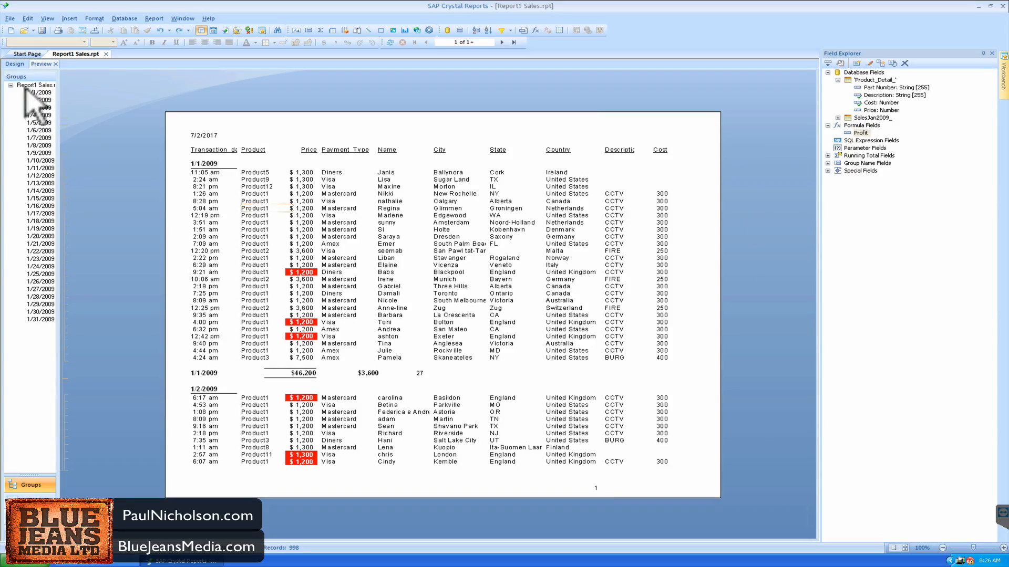
Step: In the report design, place the Profit formula field in the Details section just after Cost, and preview the report
click(15, 63)
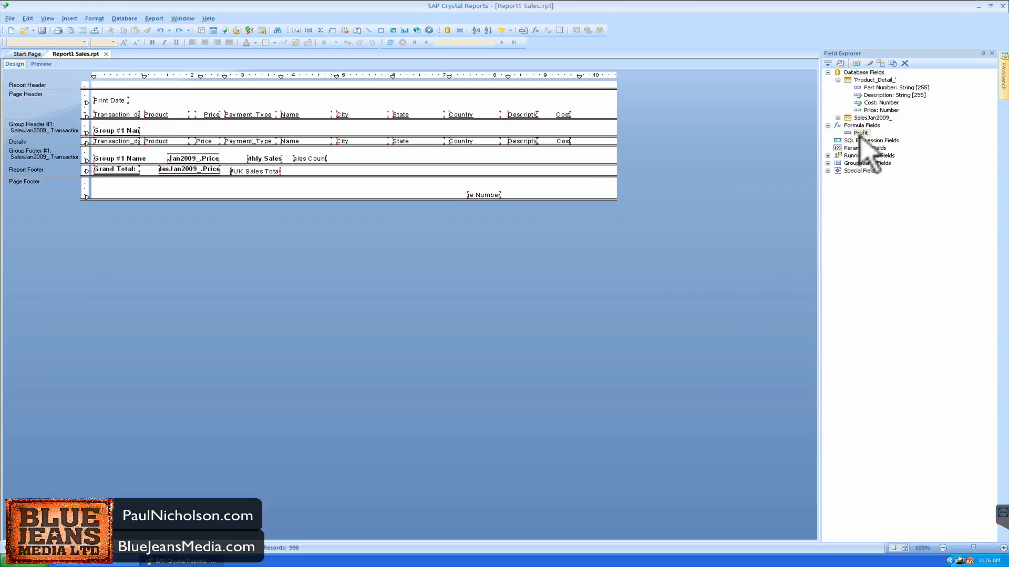
drag(860, 135, 581, 141)
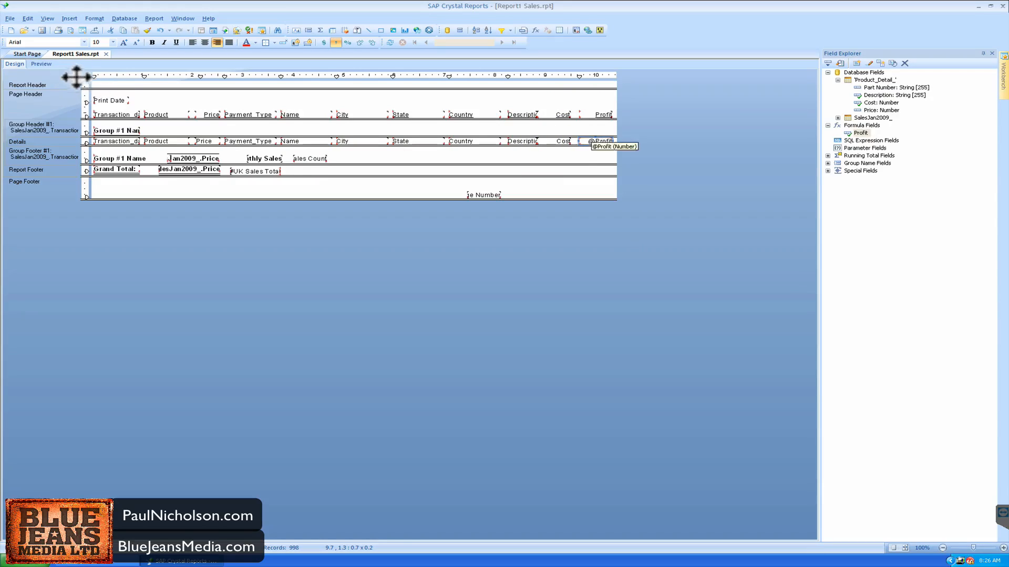
click(33, 66)
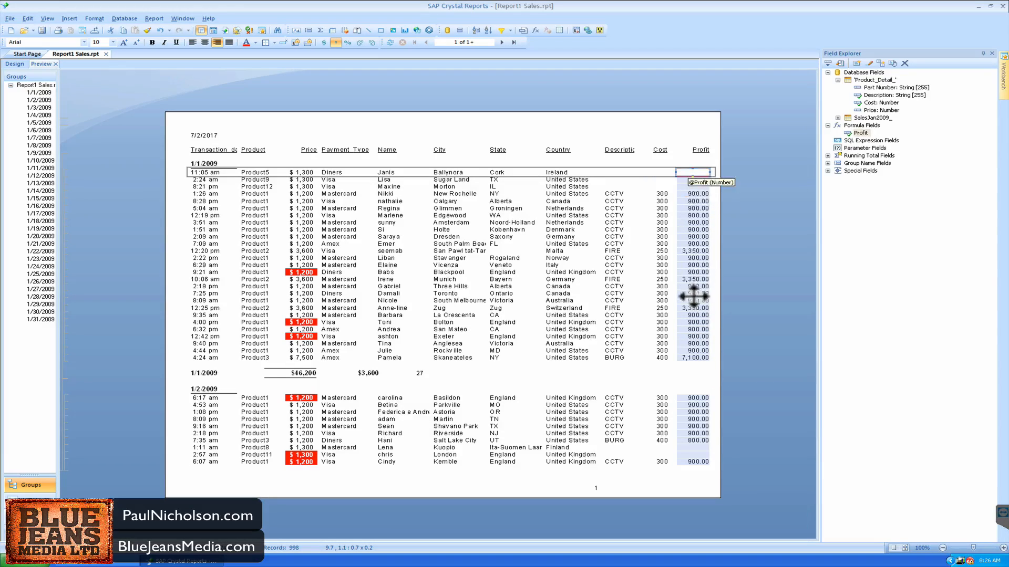
click(687, 281)
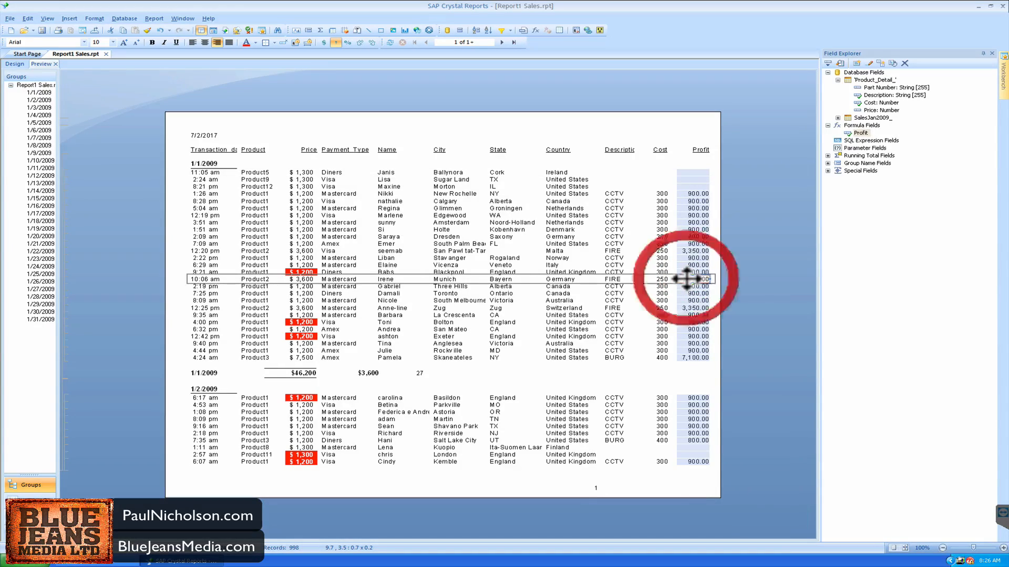
right_click(687, 281)
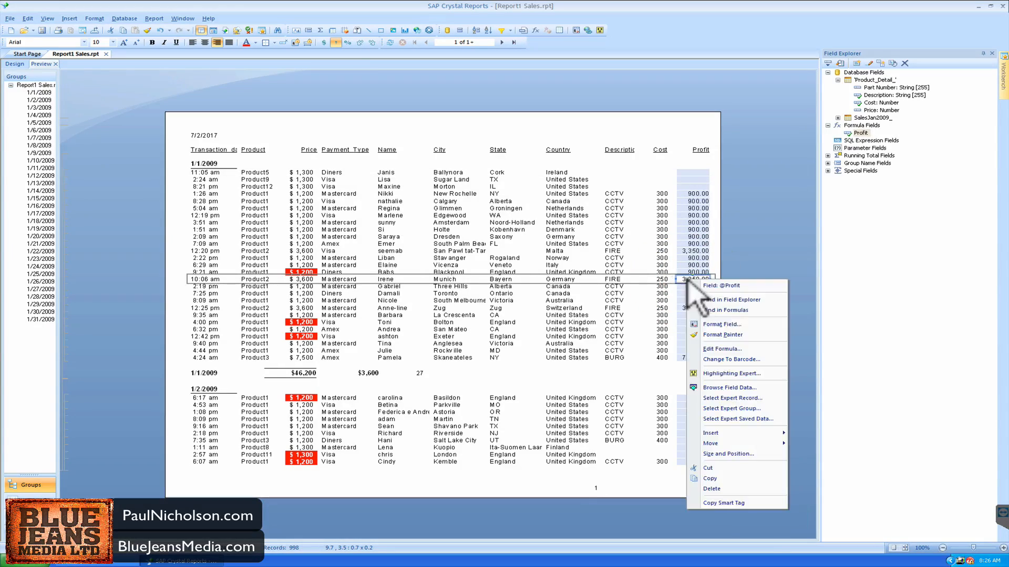
click(727, 335)
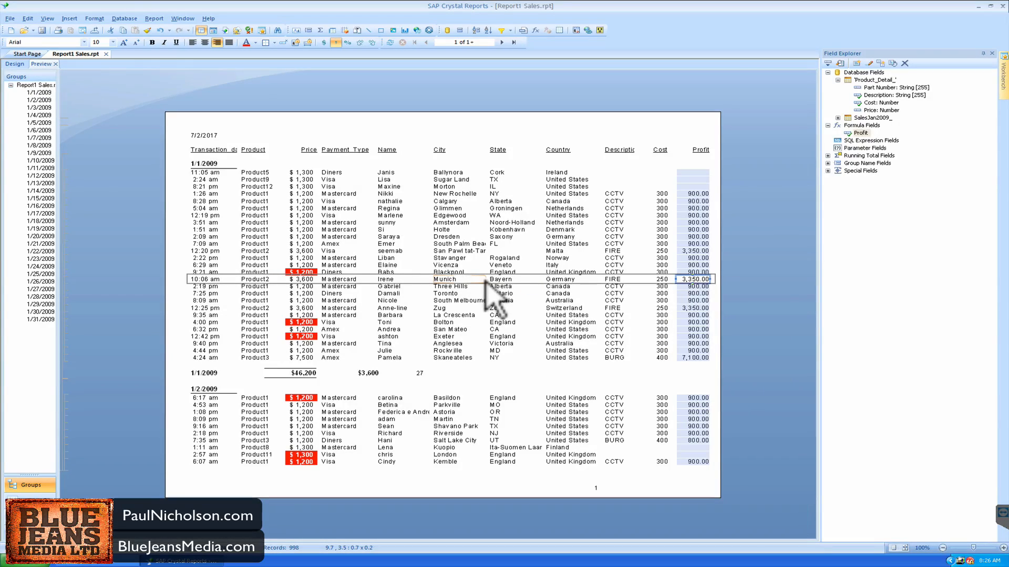
Step: Add a Highlighting Expert condition on the Profit field giving values greater than or equal to 1,000 a Lime background
right_click(686, 282)
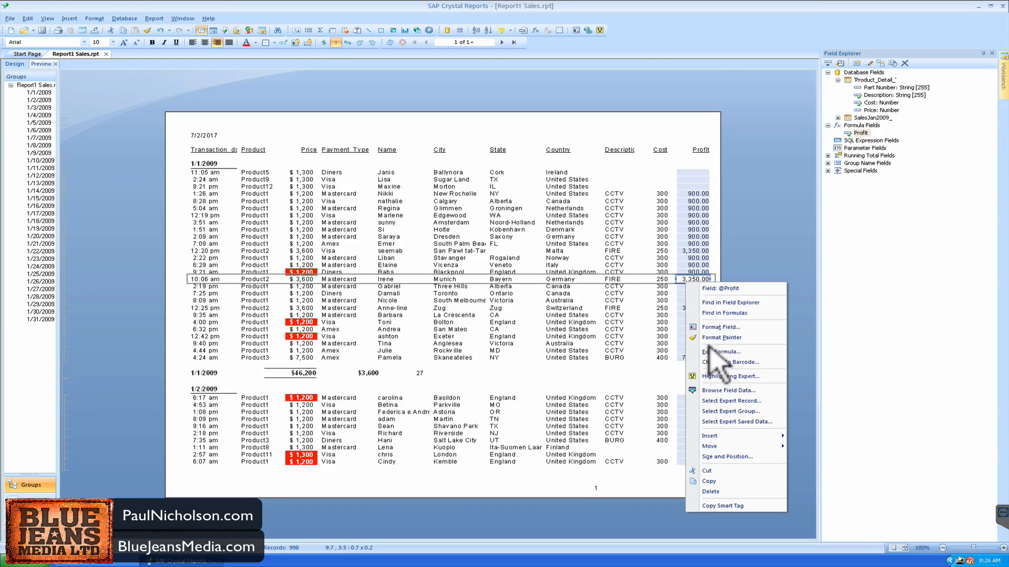
click(707, 378)
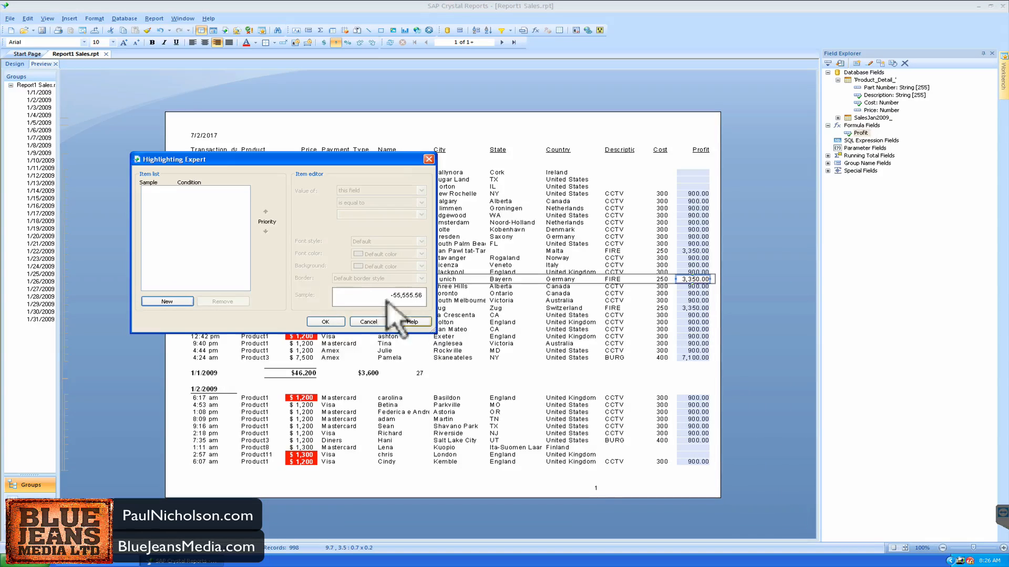
click(167, 301)
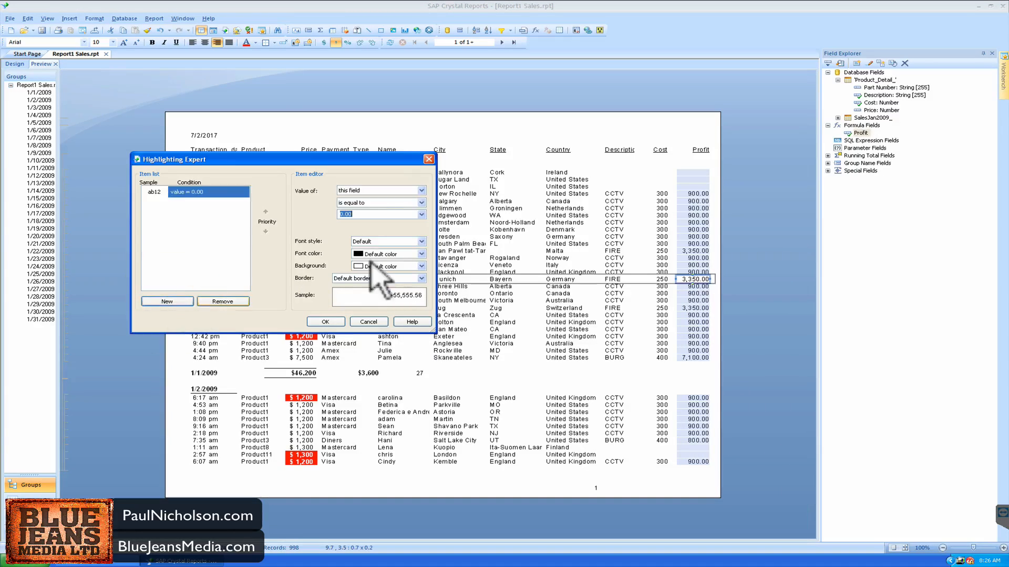
click(421, 203)
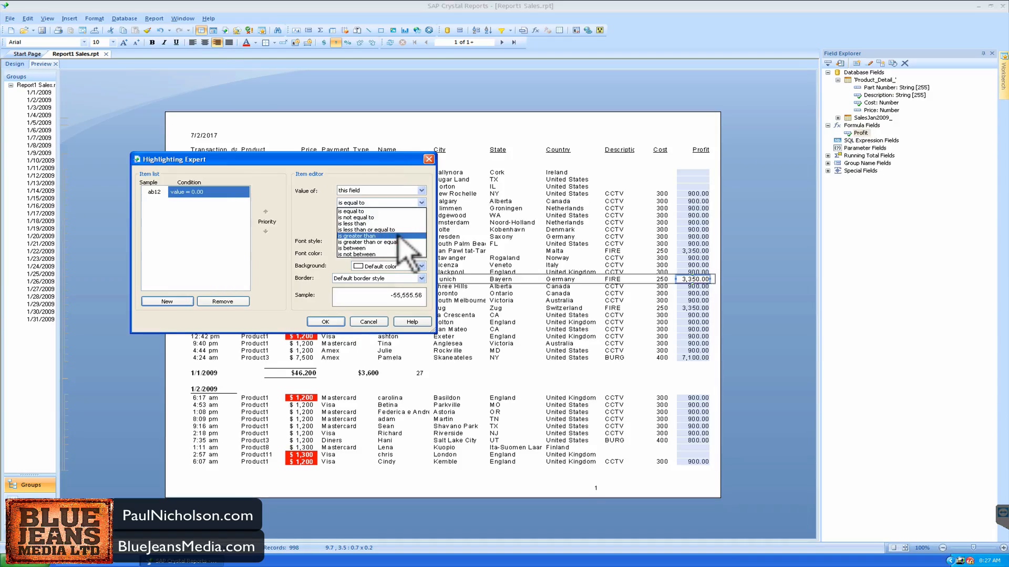
click(398, 235)
click(421, 203)
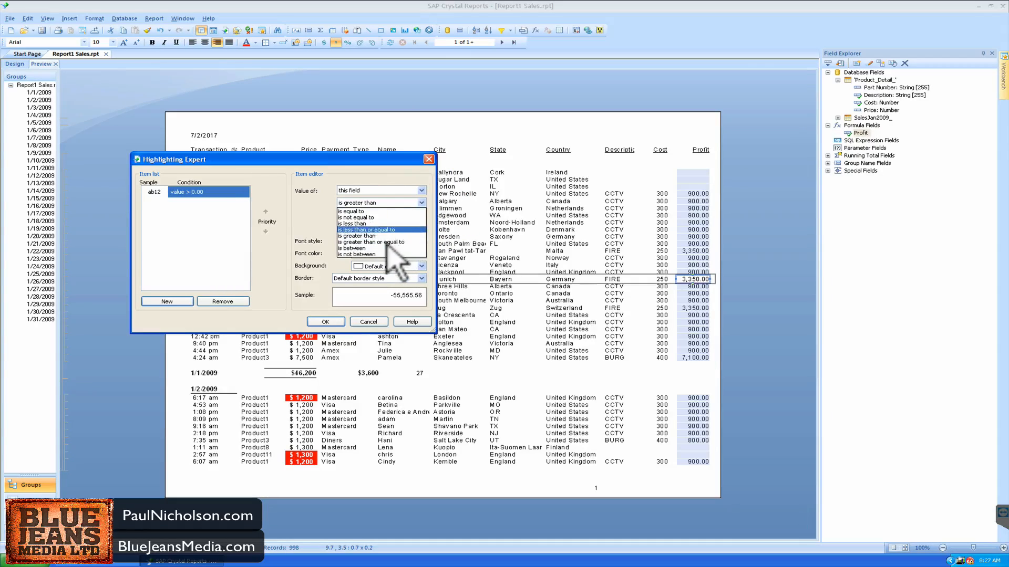
click(389, 242)
click(339, 214)
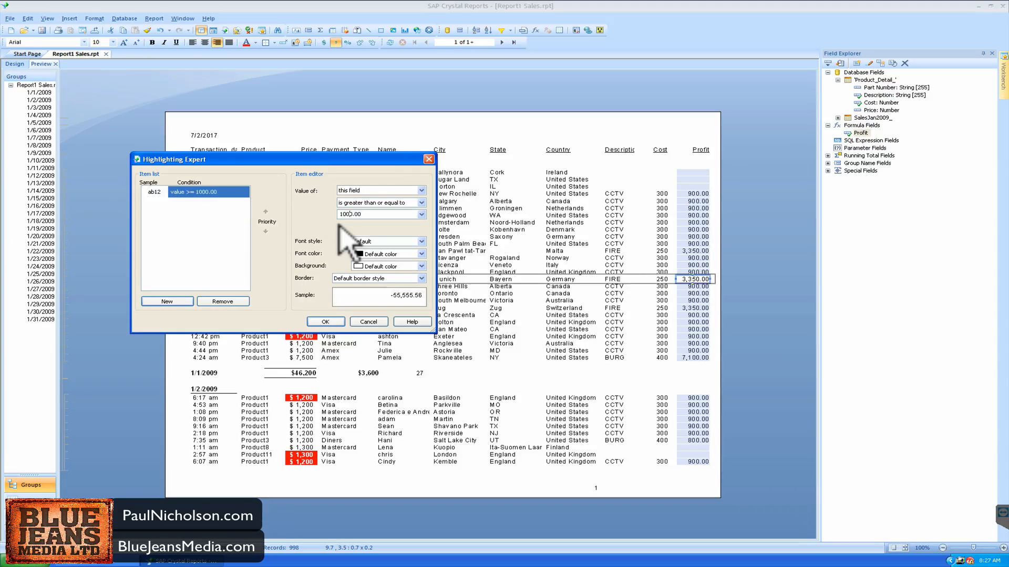
click(422, 266)
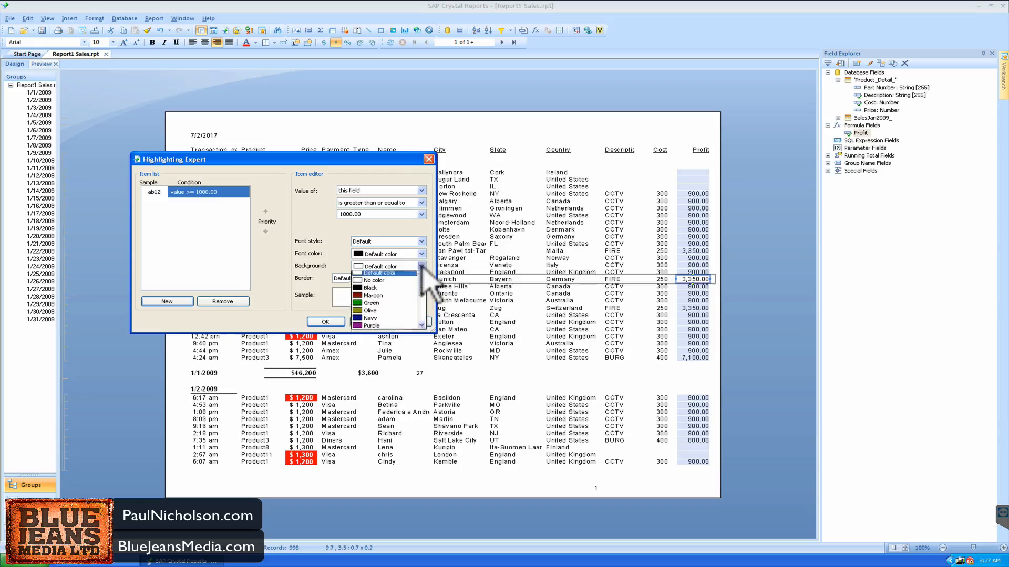
scroll(412, 313, down, 3)
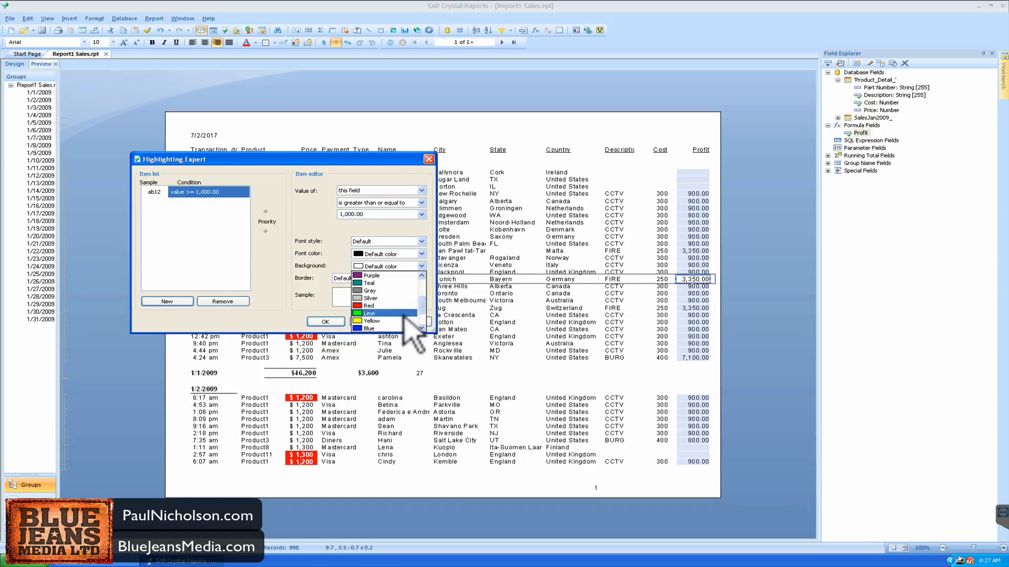
click(405, 313)
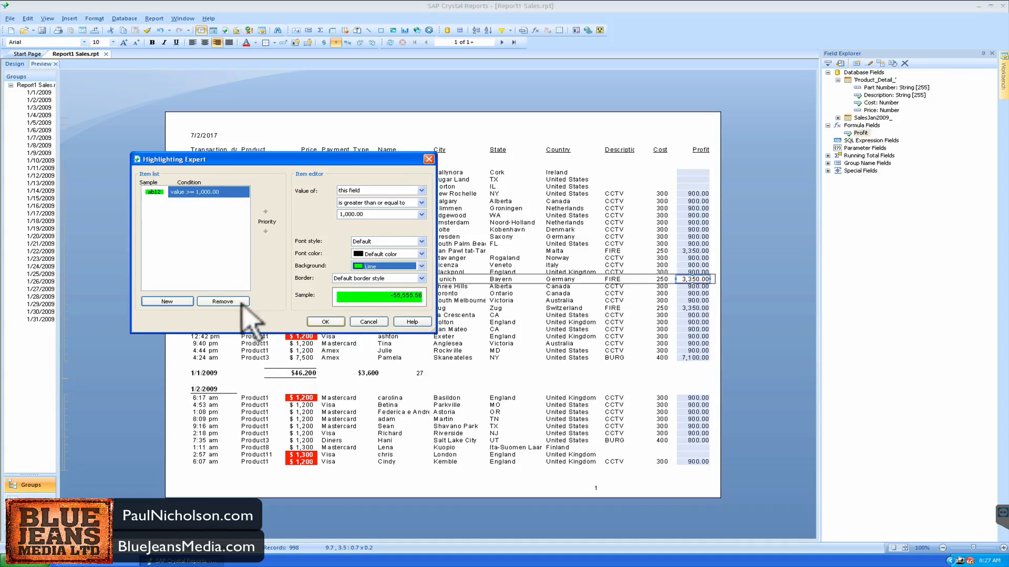
Step: Add a second highlighting condition giving Profit values less than 900 a Red background, and apply both conditions
click(168, 302)
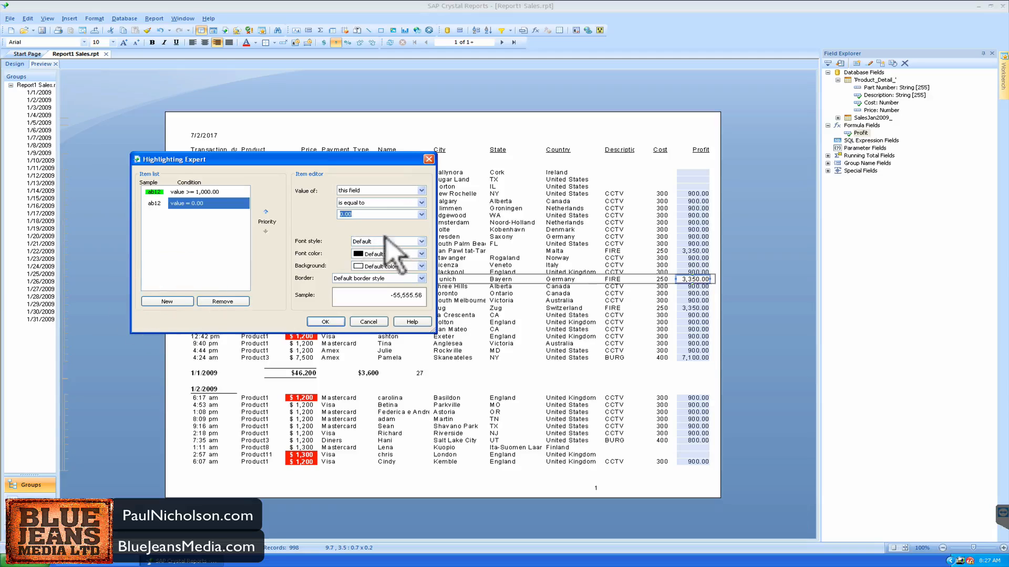
click(421, 203)
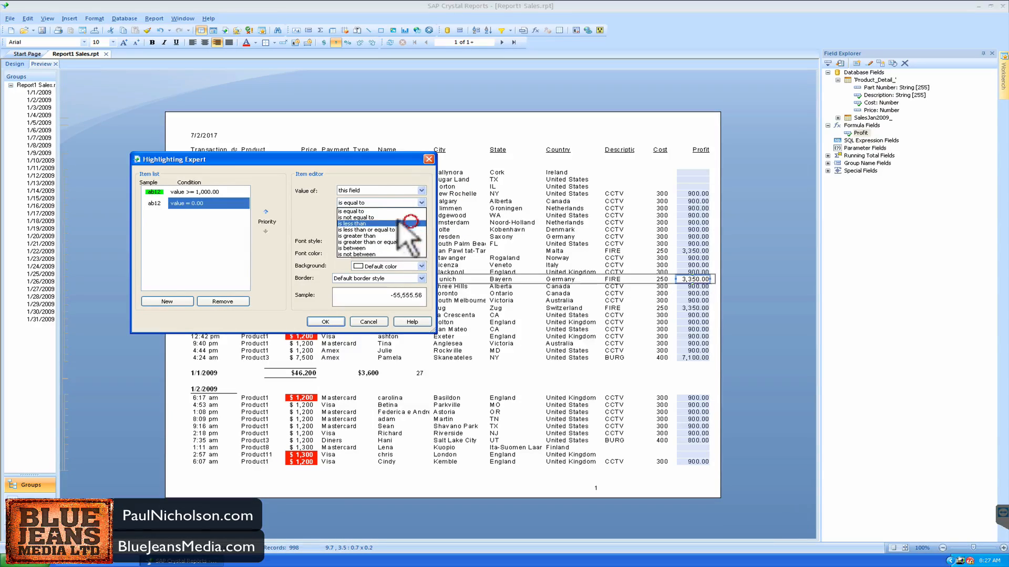
click(347, 224)
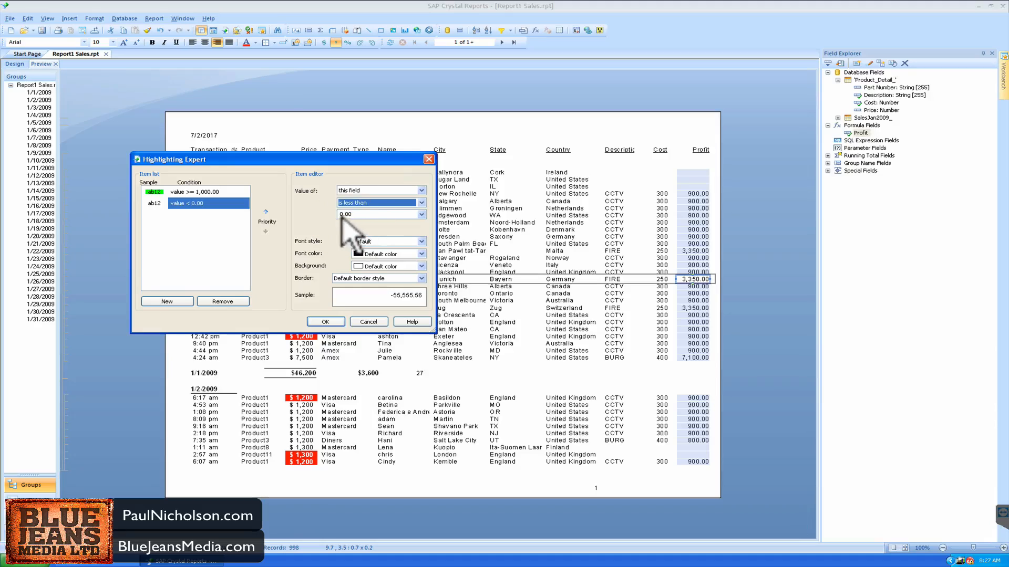
click(342, 215)
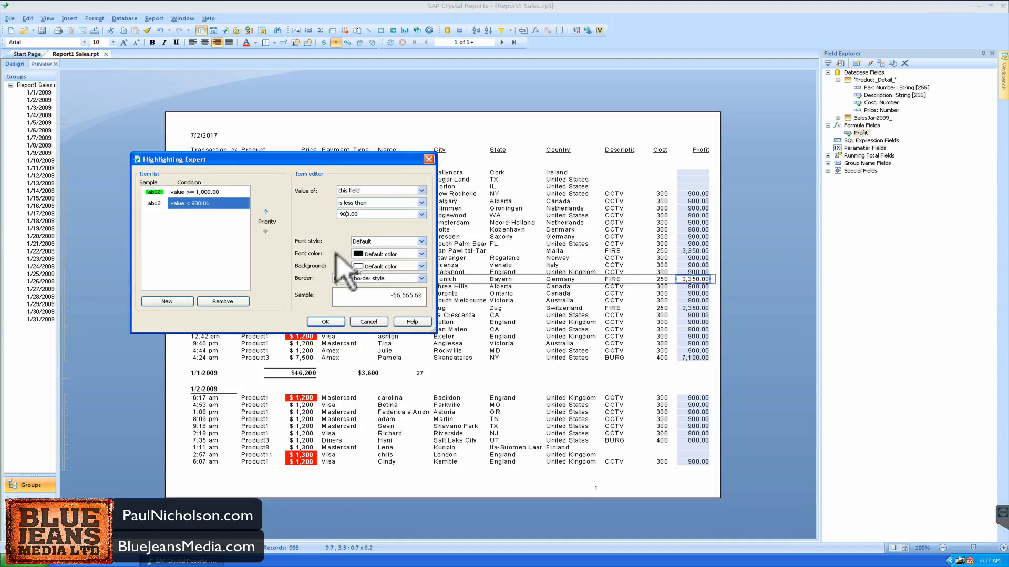
click(422, 267)
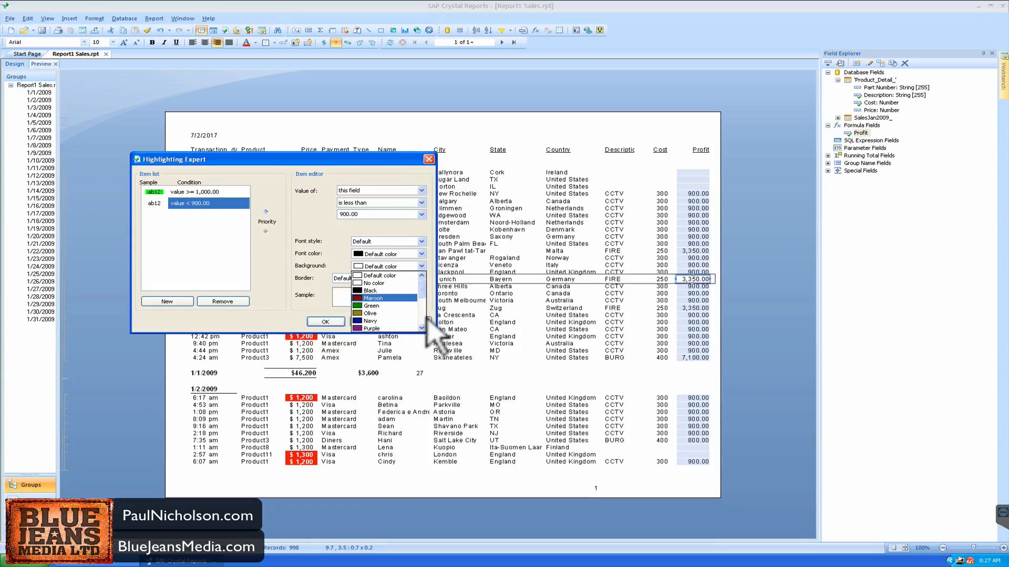
scroll(426, 316, down, 4)
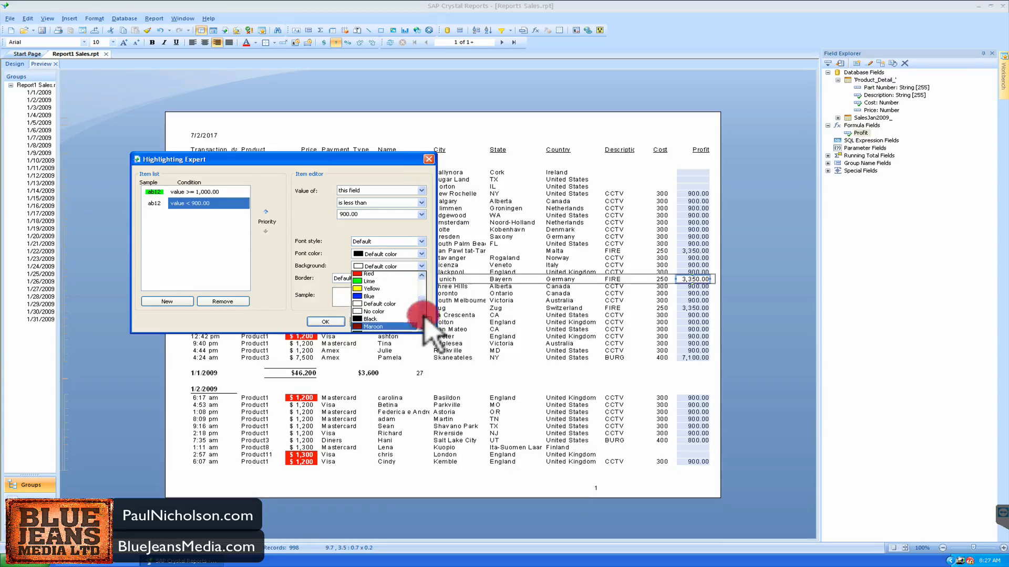
click(394, 275)
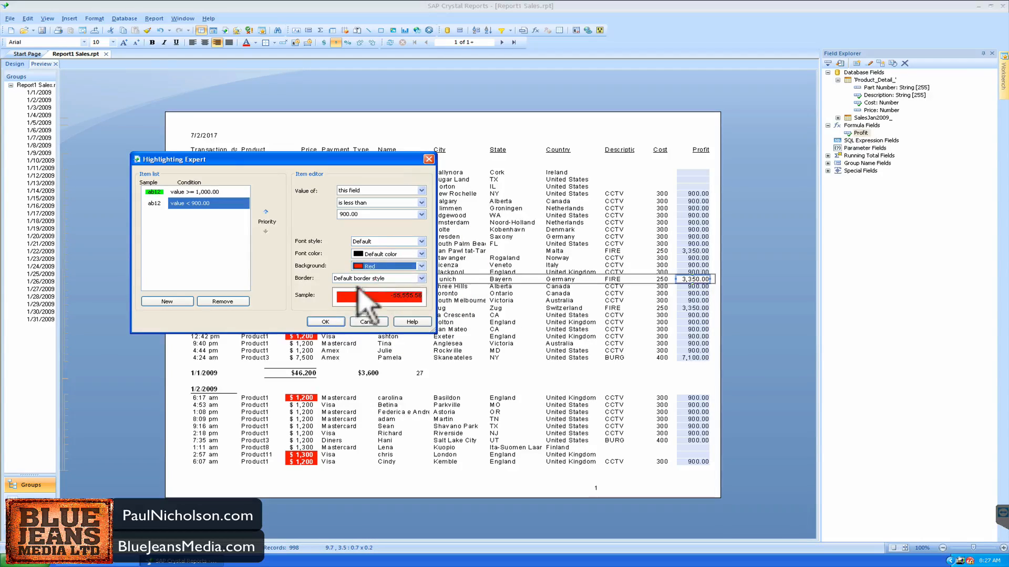
click(324, 322)
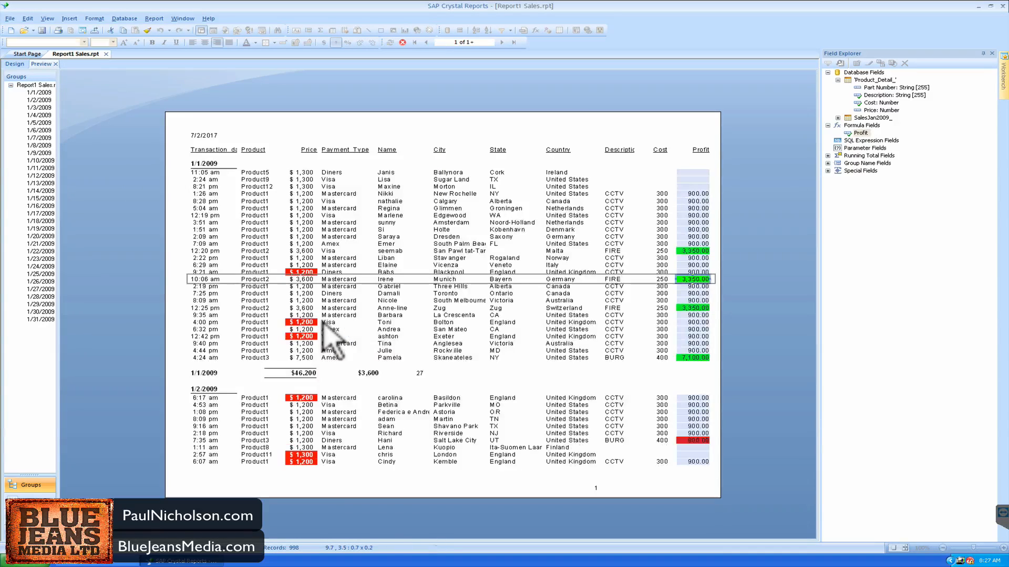
Step: Page forward to page 4 of the report and examine the Profit and Price highlighting
click(709, 369)
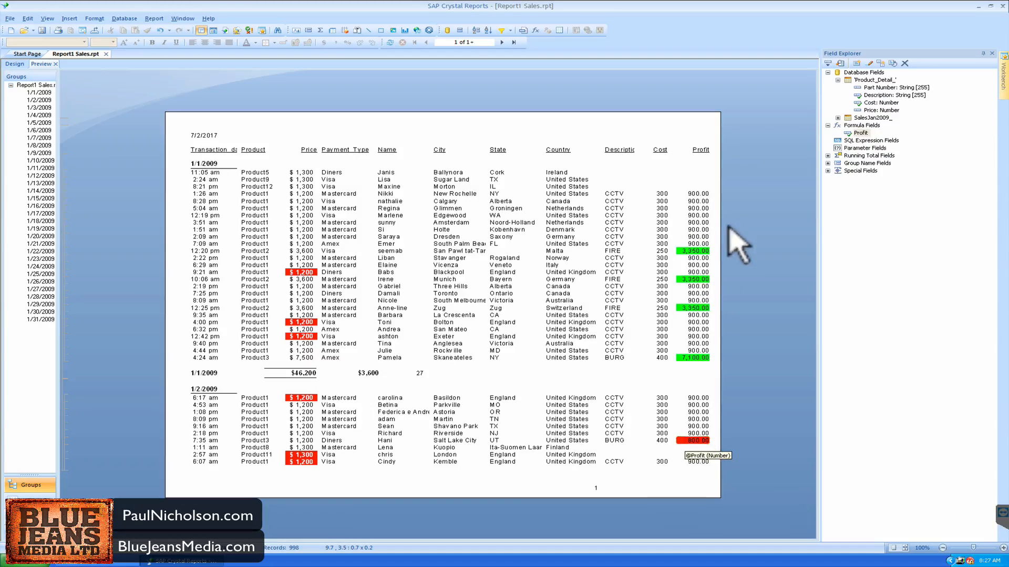
click(502, 42)
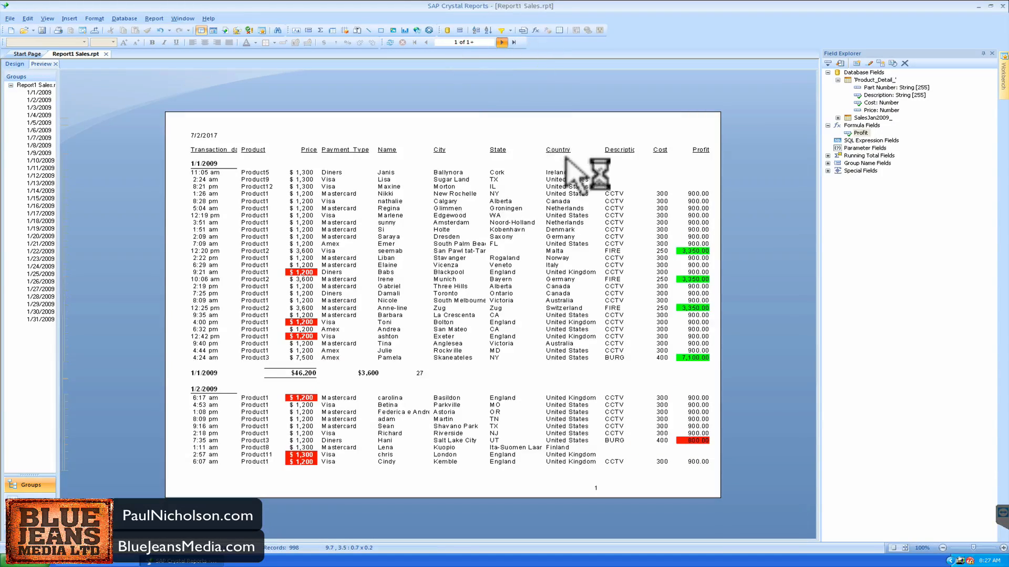
click(501, 42)
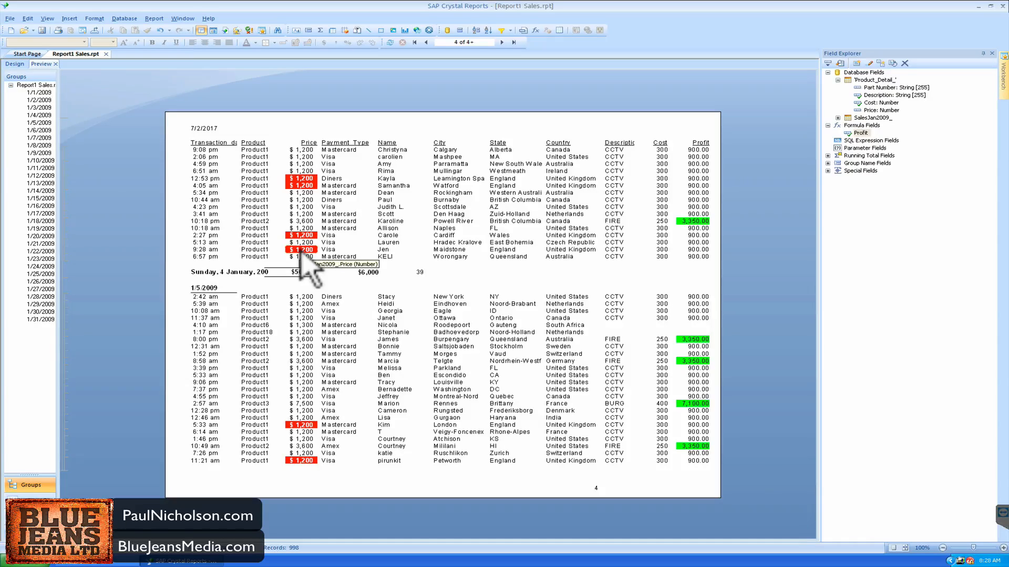
click(304, 157)
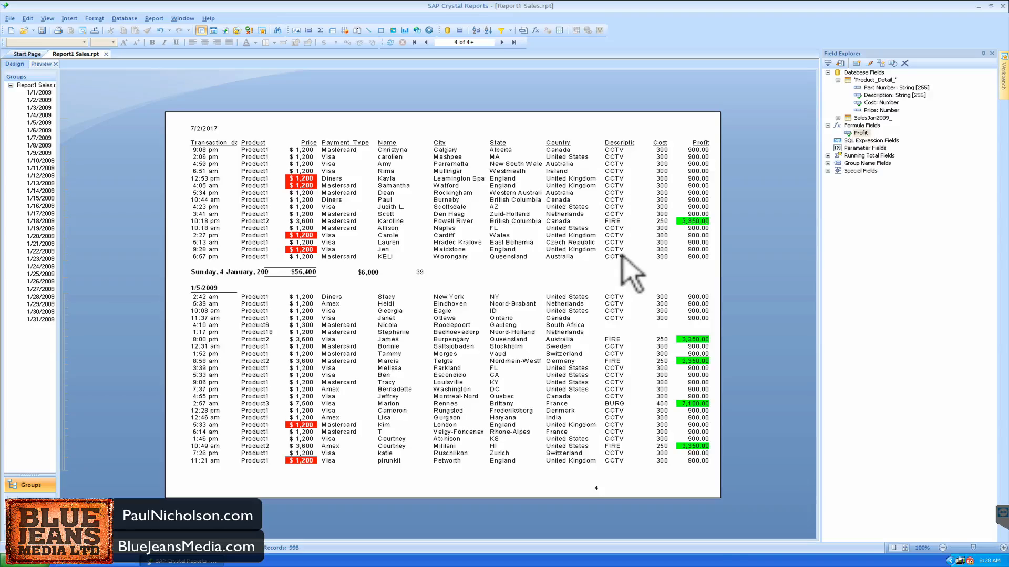
Step: Create a new parameter field named Job Type with type String and a static list of values
click(862, 149)
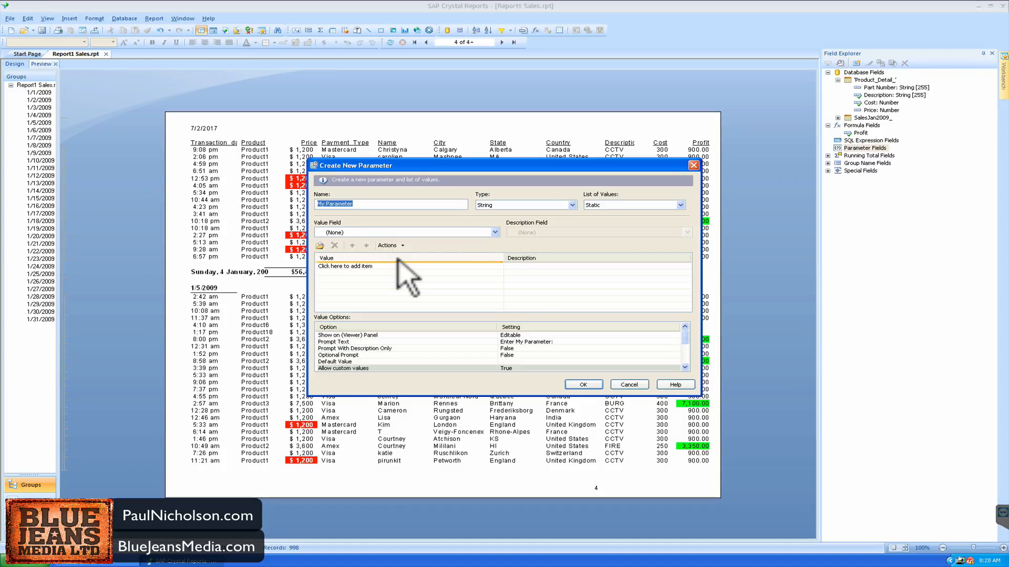
text(Part Nu)
key(BackSpace)
key(BackSpace)
key(BackSpace)
key(BackSpace)
key(BackSpace)
key(BackSpace)
key(BackSpace)
text(Job Type)
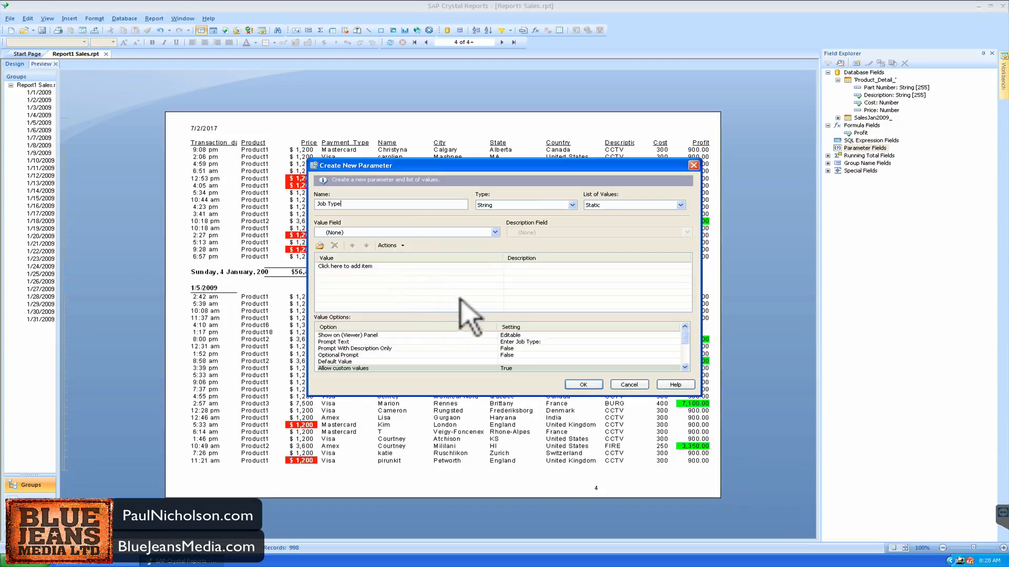
click(581, 384)
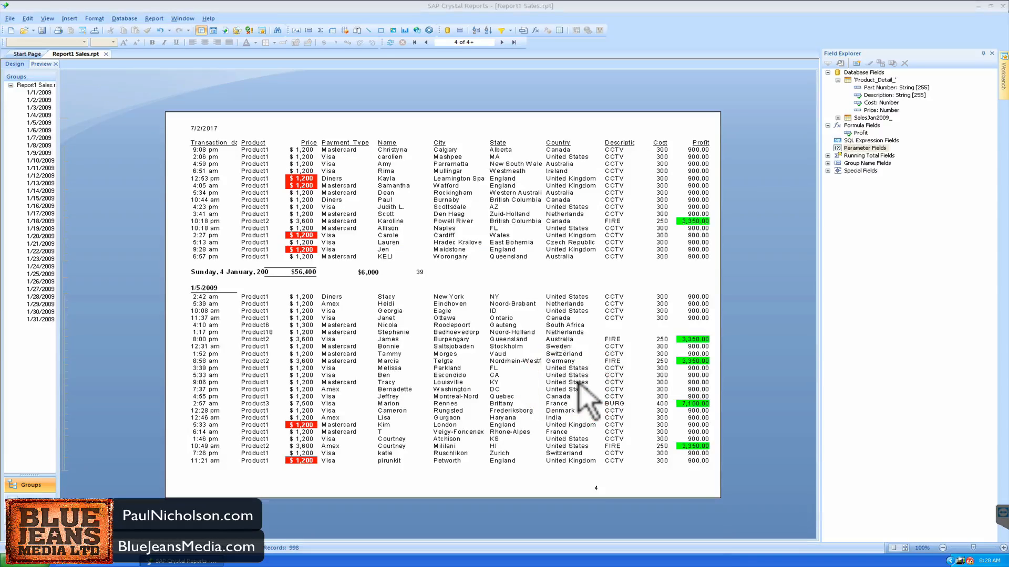
Step: Add a record selection rule on the Description field so that it is equal to the {?Job Type} parameter
click(616, 221)
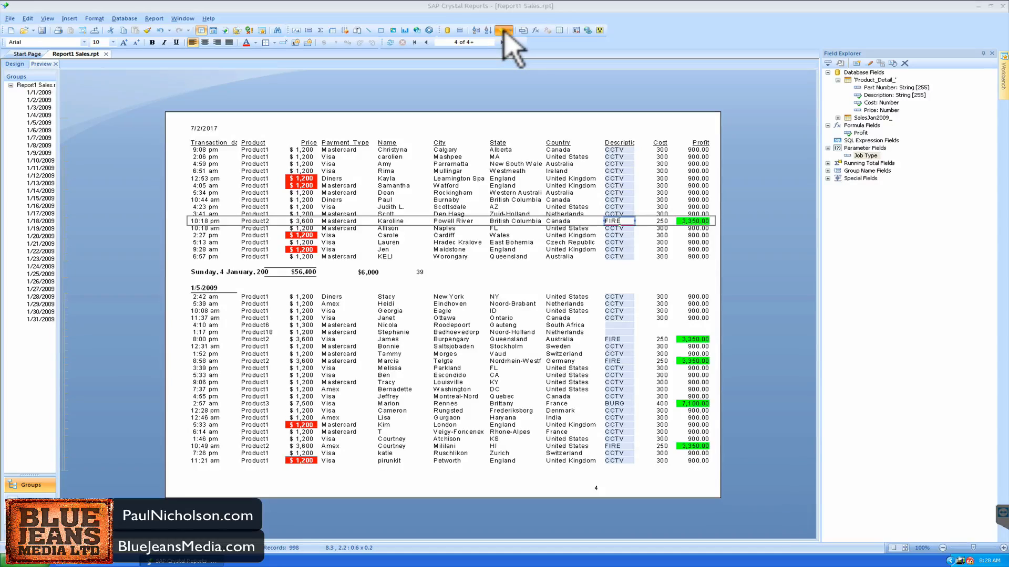
click(503, 31)
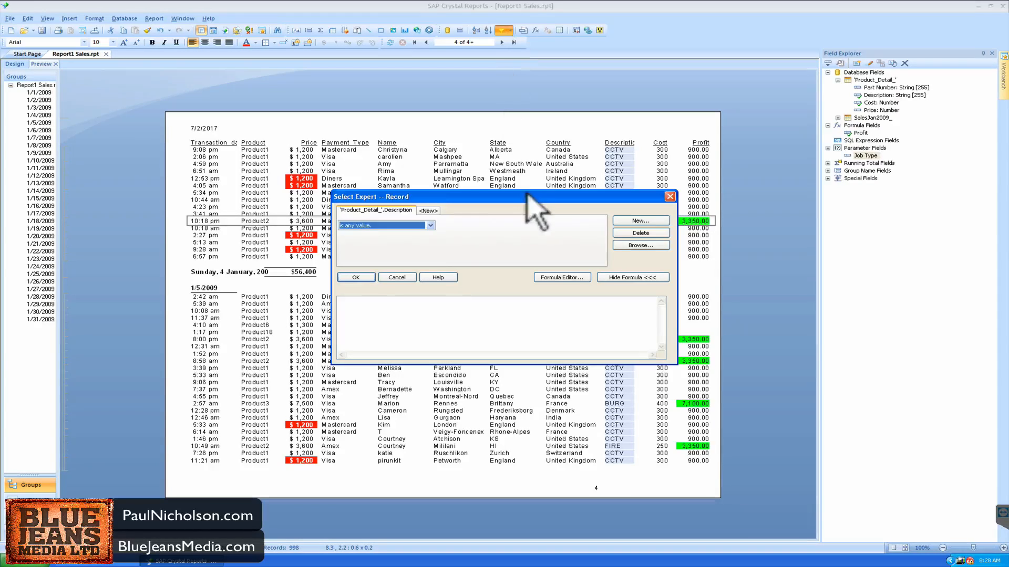
click(428, 225)
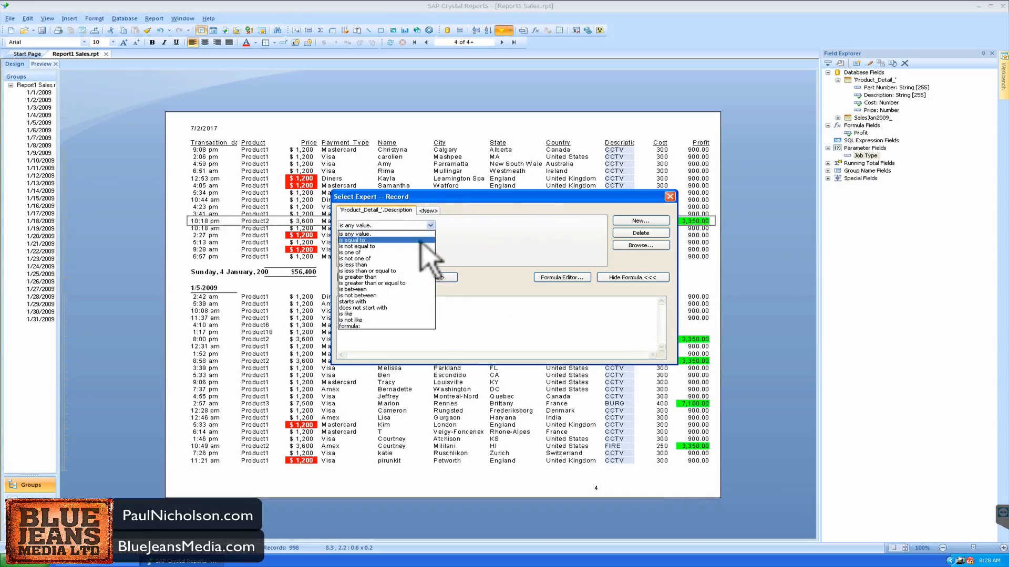
click(420, 242)
click(599, 225)
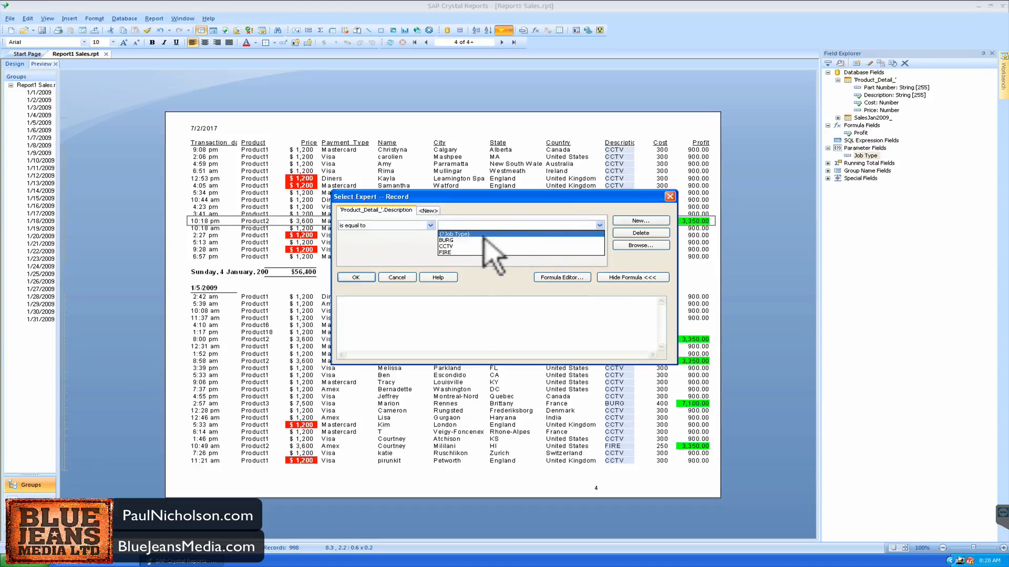
click(452, 234)
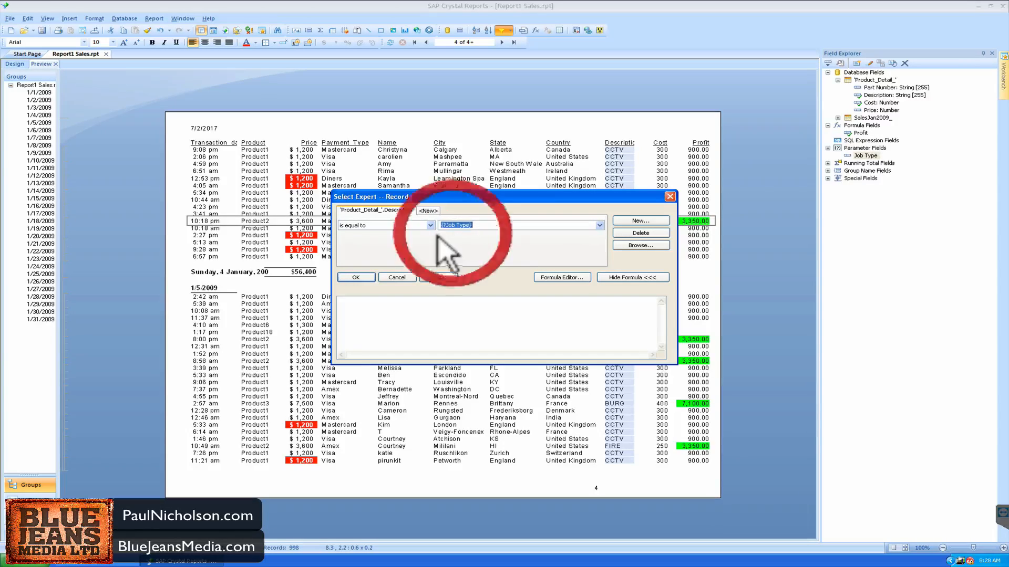
click(356, 277)
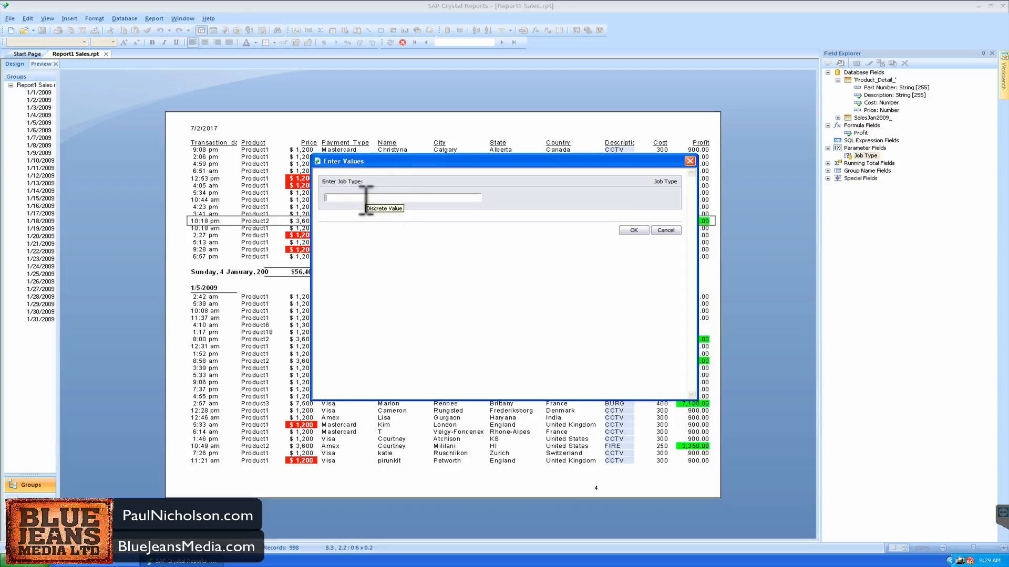
Step: Run the report with CCTV as the Job Type value and go to the report's first page
text(CCTV)
click(633, 230)
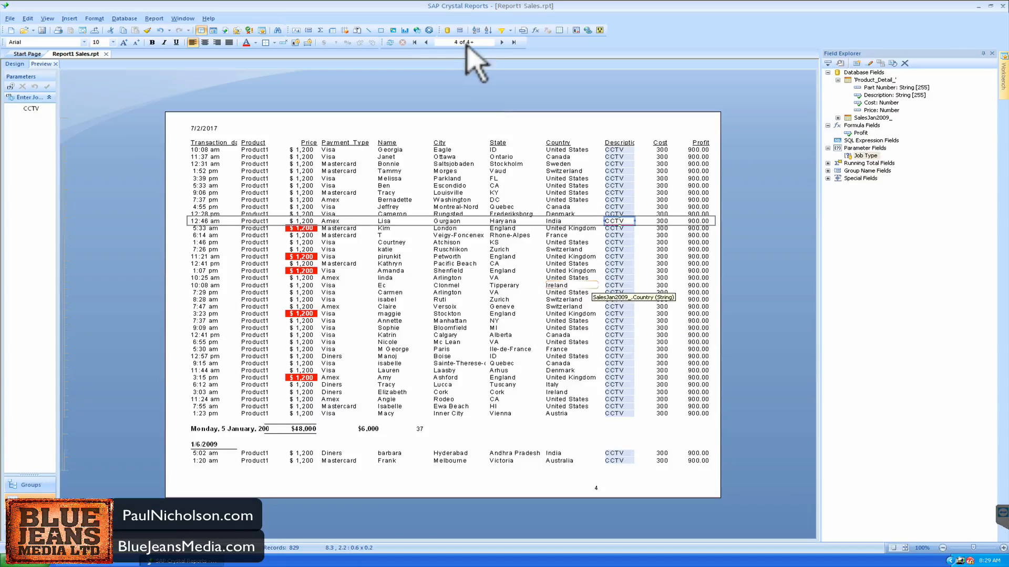
click(415, 42)
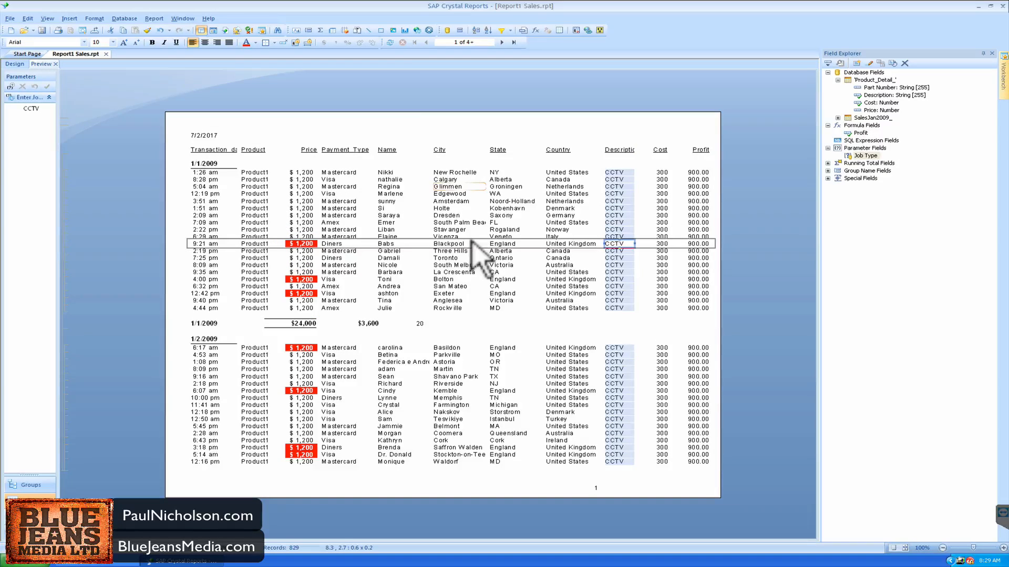
Step: Refresh the report data, prompting for new parameter values, and set the Job Type to FIRE
click(390, 42)
click(475, 262)
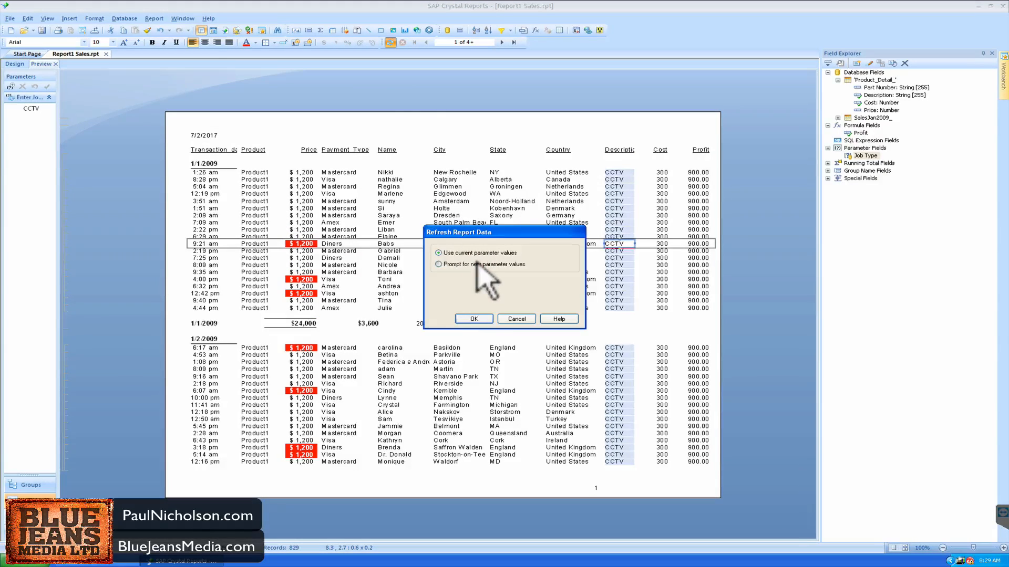
click(475, 319)
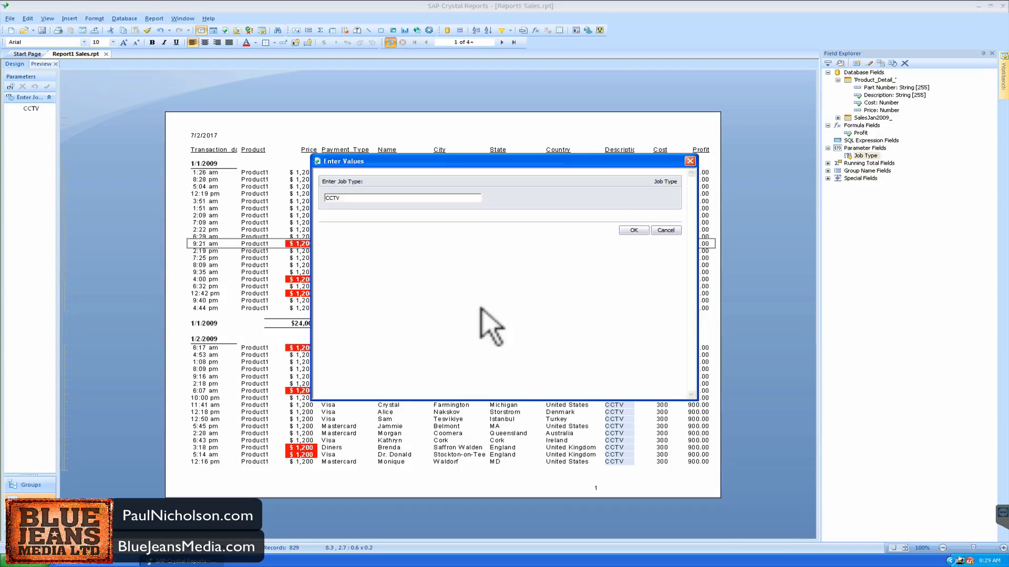
click(359, 200)
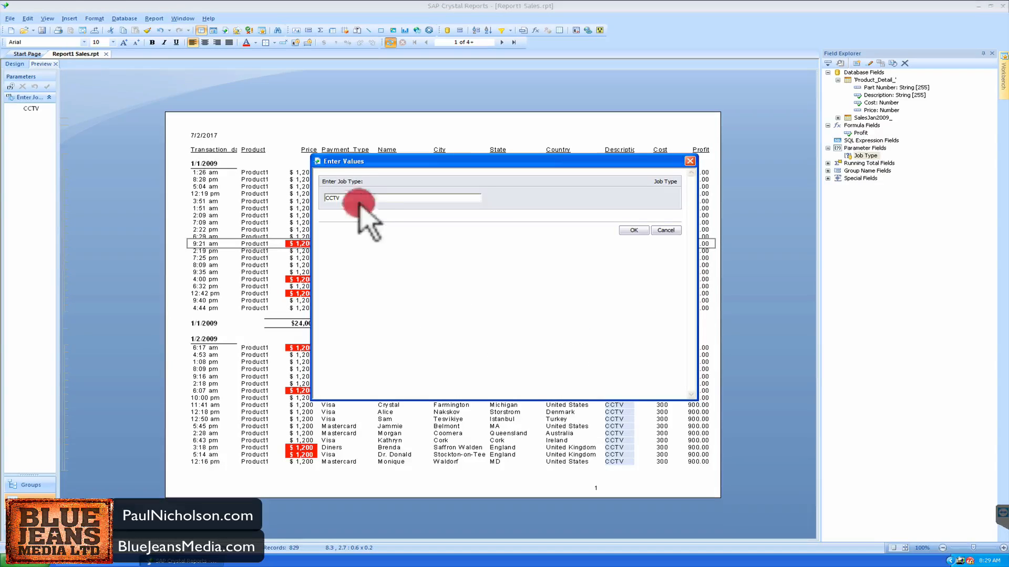
double_click(341, 199)
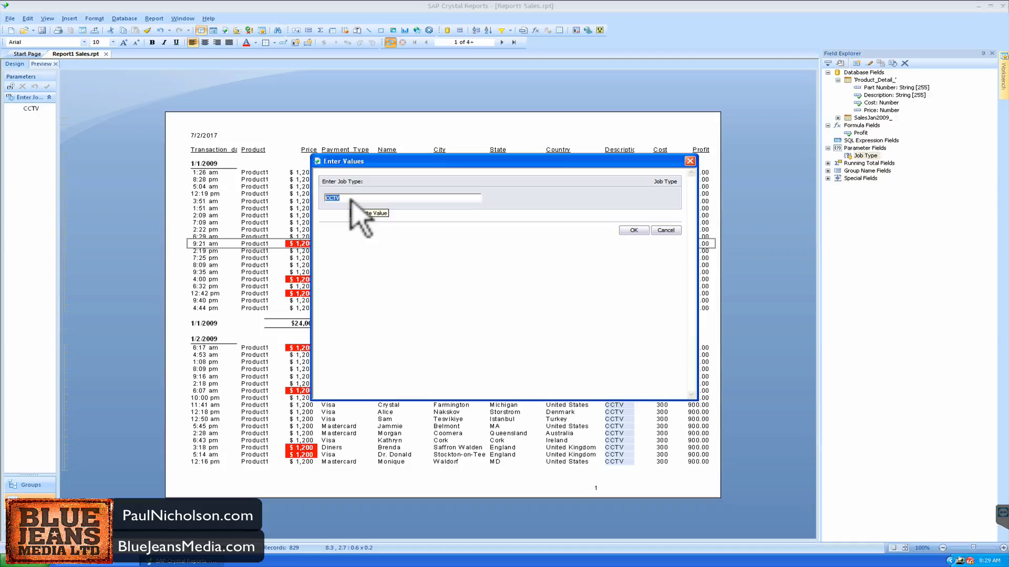
text(FIRE)
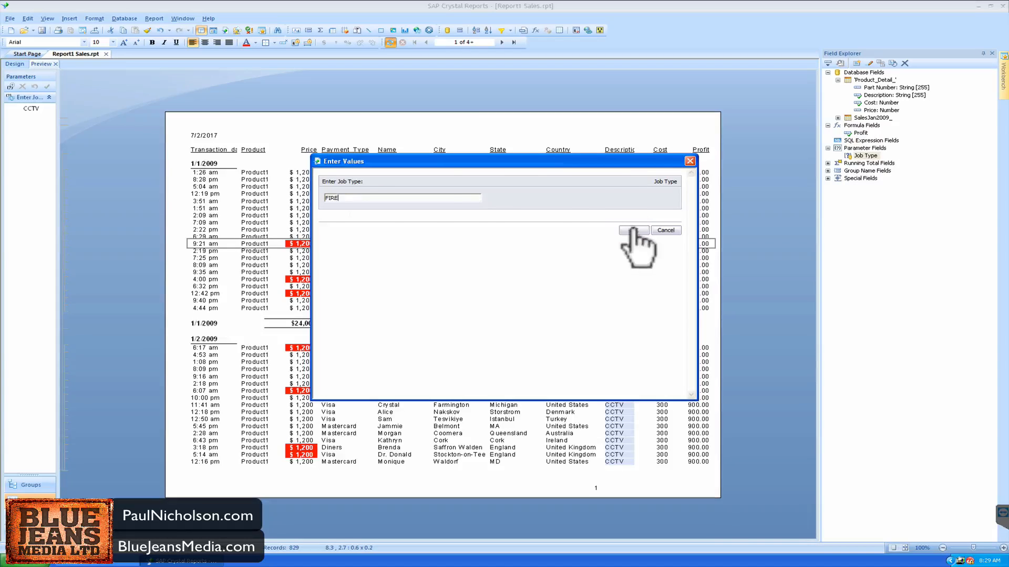
click(634, 230)
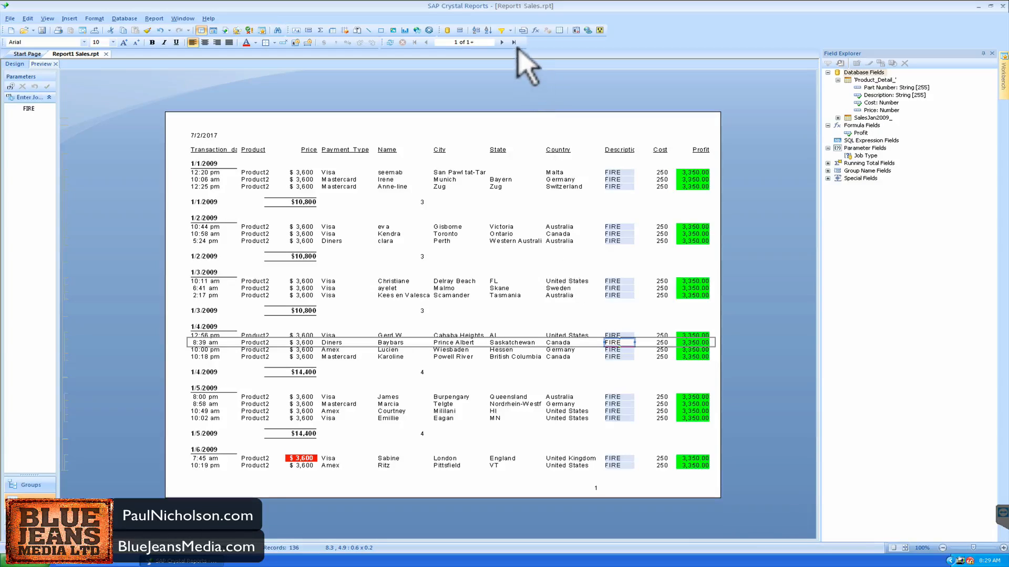
Step: Examine the grand totals on the last page of the filtered report, then return to its first page
click(500, 29)
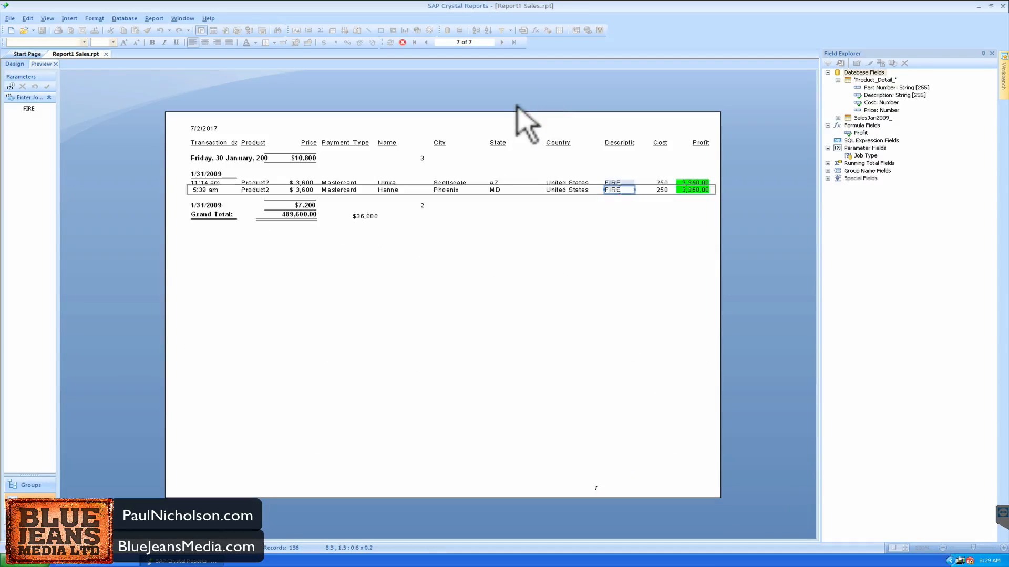
click(425, 252)
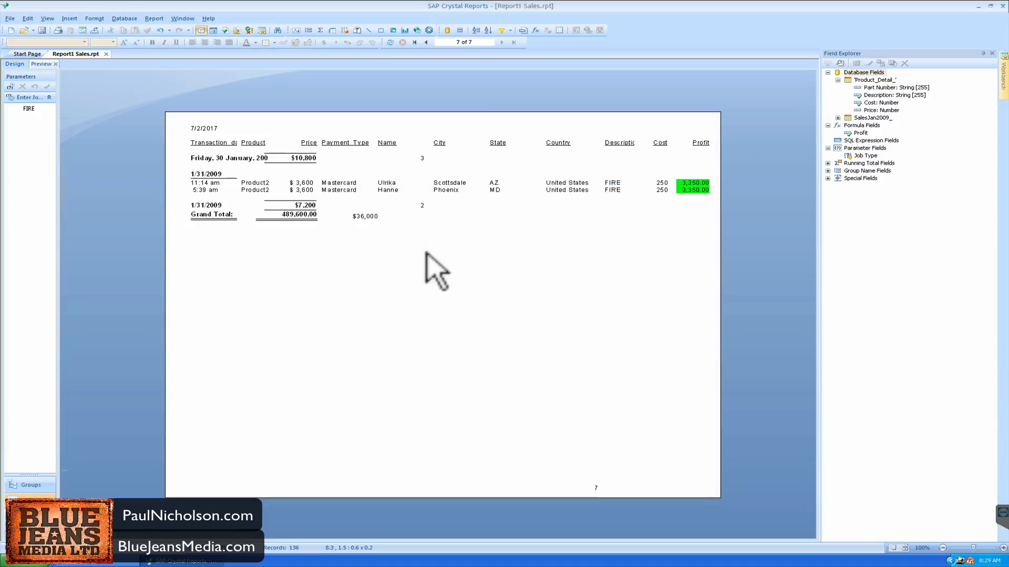
click(391, 256)
click(414, 42)
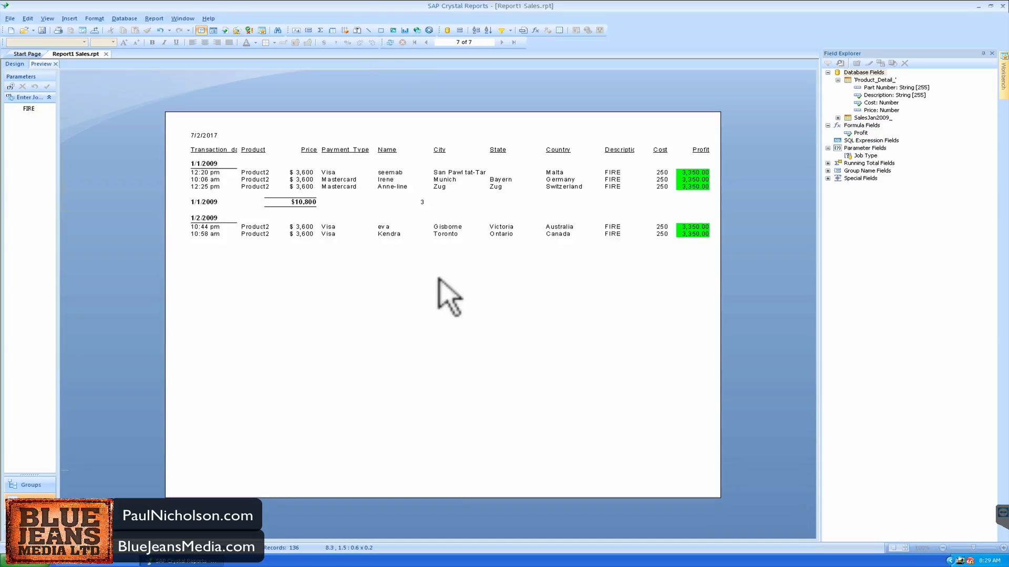